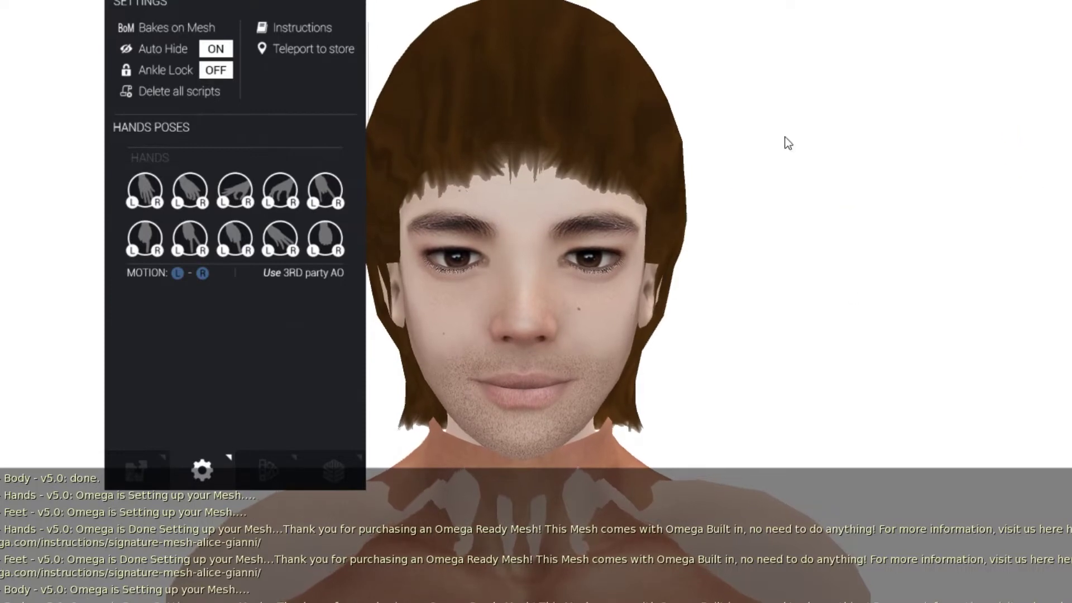
- Close the Signature Gianni body HUD
click(1037, 126)
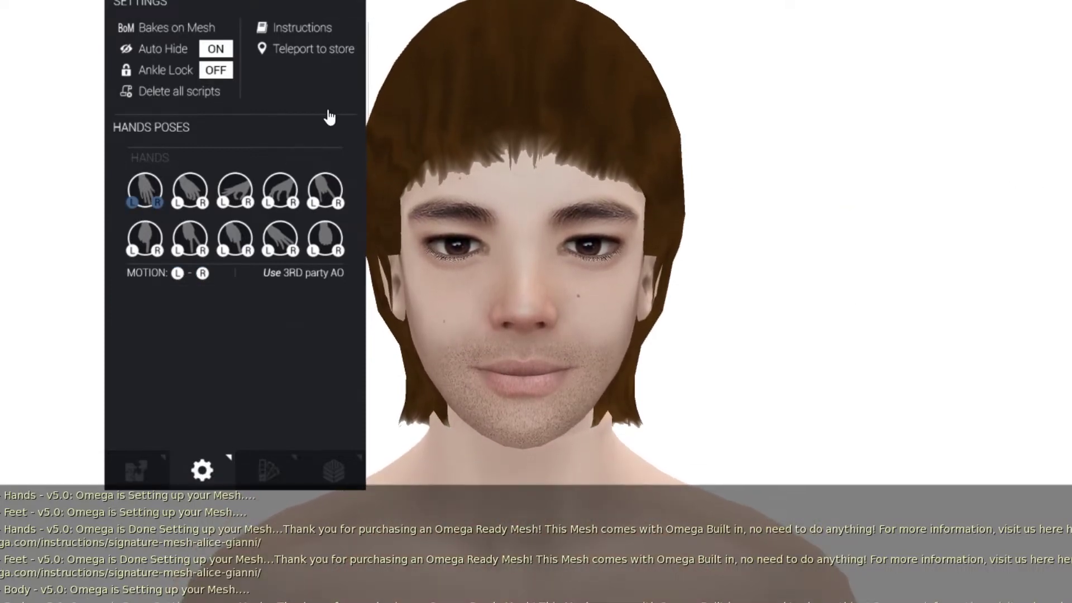
click(351, 5)
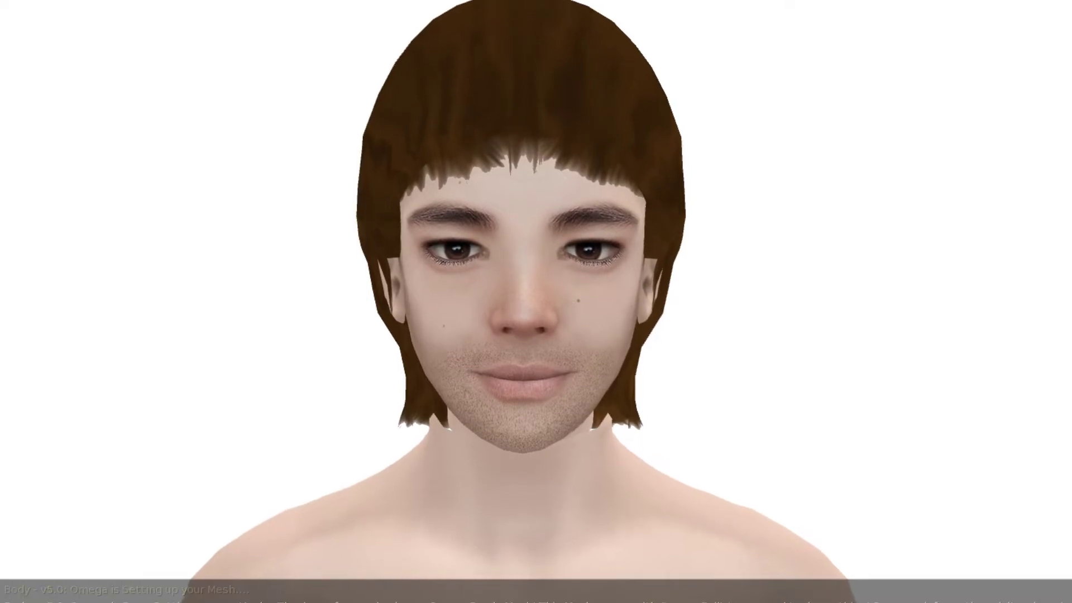
- Wear the alpha mask (BOM Head/Body, APPLIER Eyes), eyes, Head.Skyler.2.0, HUD.2.0 (m) and Teeth.2.0 from the LeLUTKA Skyler Head 2.0 inventory folder
key(ctrl+i)
double_click(188, 367)
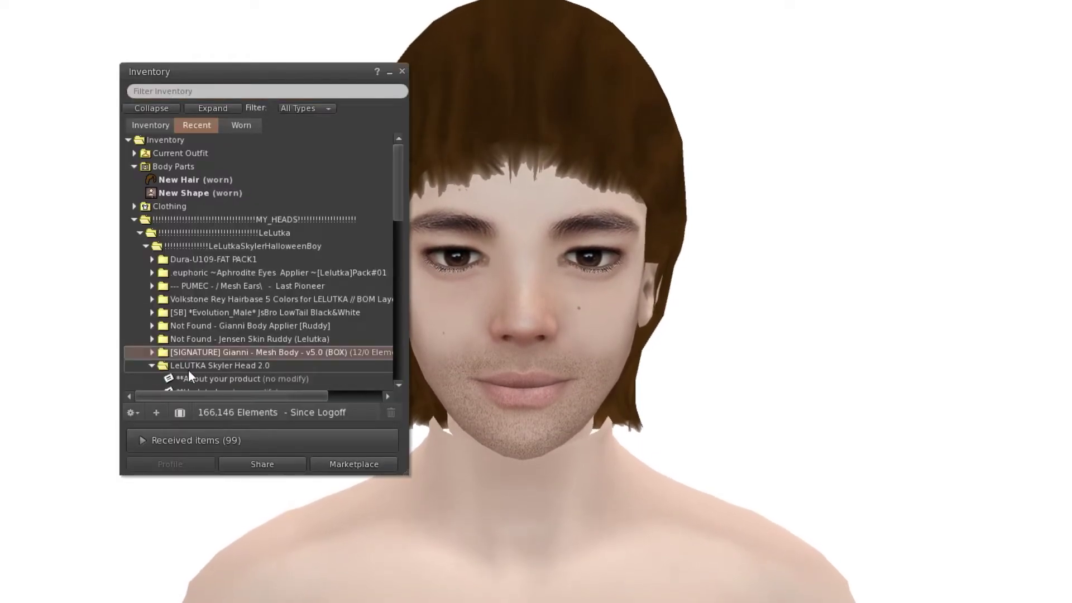
click(261, 256)
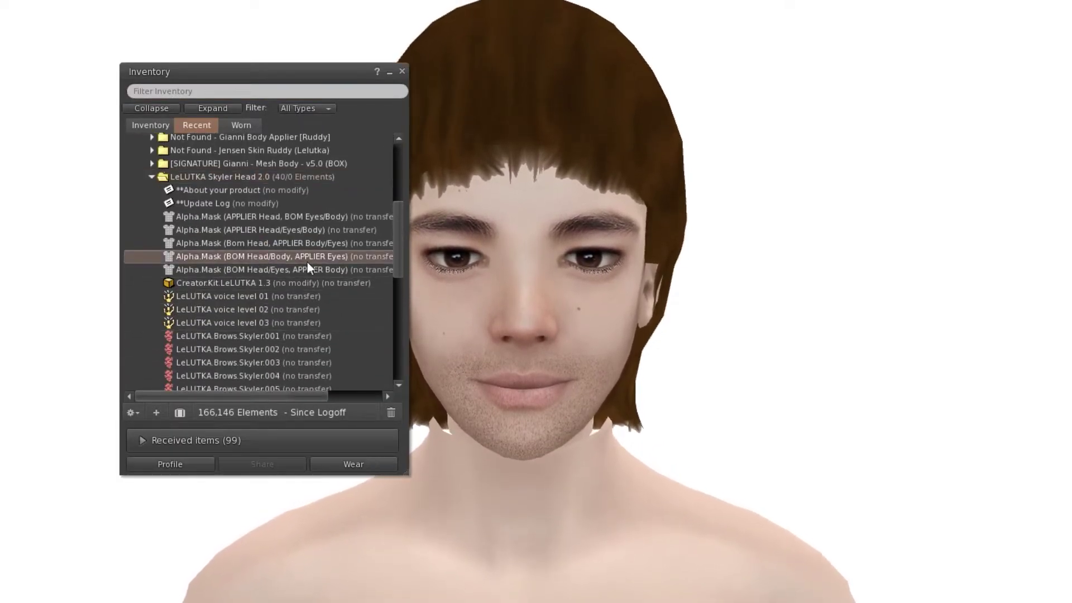
scroll(312, 274, down, 3)
scroll(299, 330, down, 3)
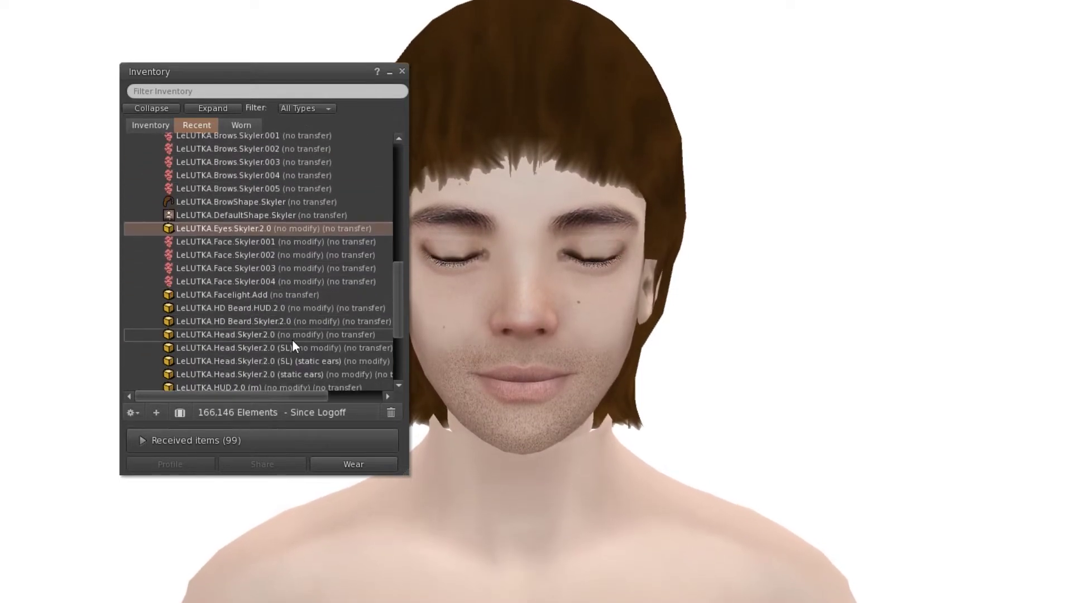
ctrl+click(296, 335)
scroll(298, 339, down, 2)
ctrl+click(301, 331)
ctrl+click(305, 354)
scroll(307, 349, down, 3)
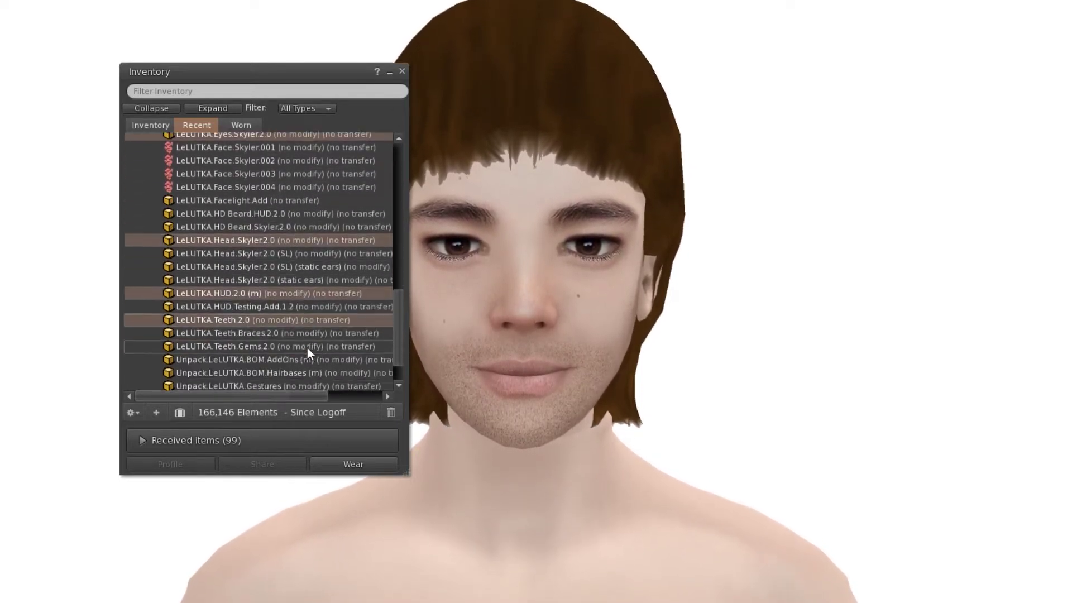
right_click(309, 279)
click(335, 493)
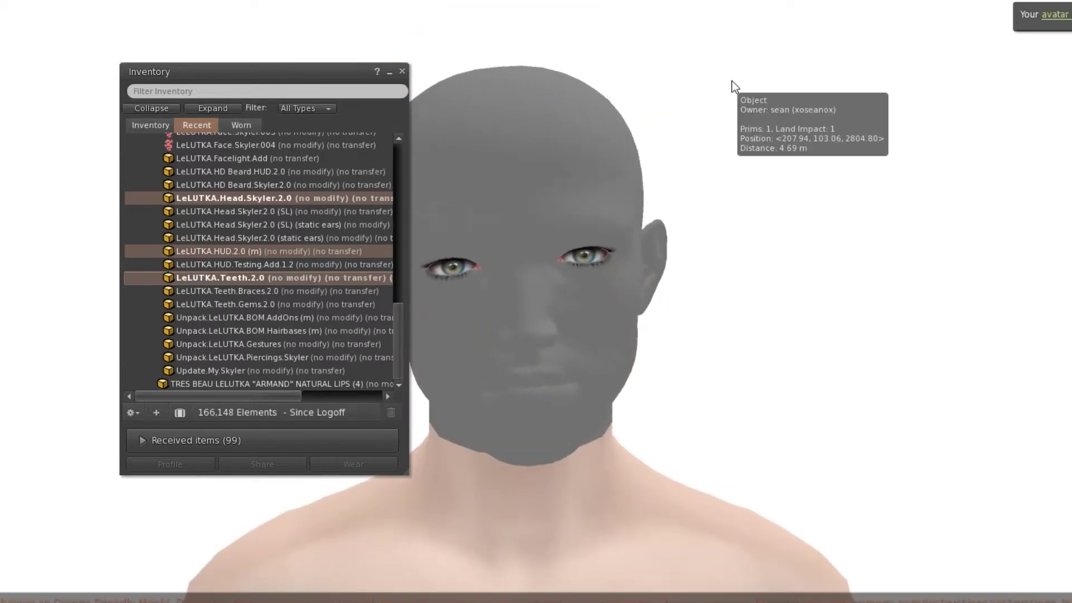
- Collapse the LeLUTKA Skyler Head 2.0 folder and close the inventory
scroll(253, 184, up, 8)
double_click(246, 172)
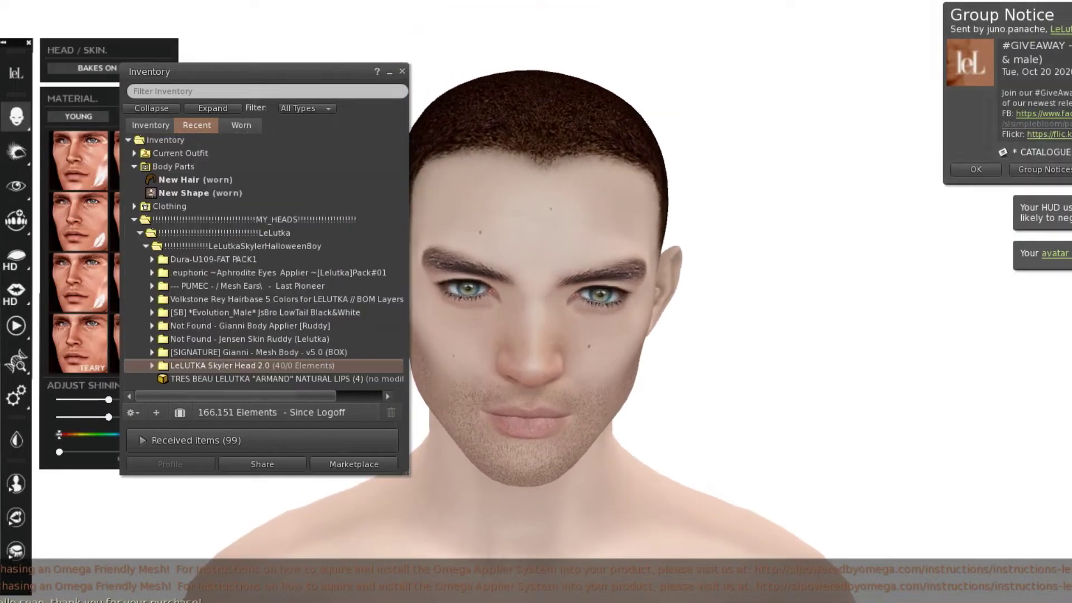
click(401, 71)
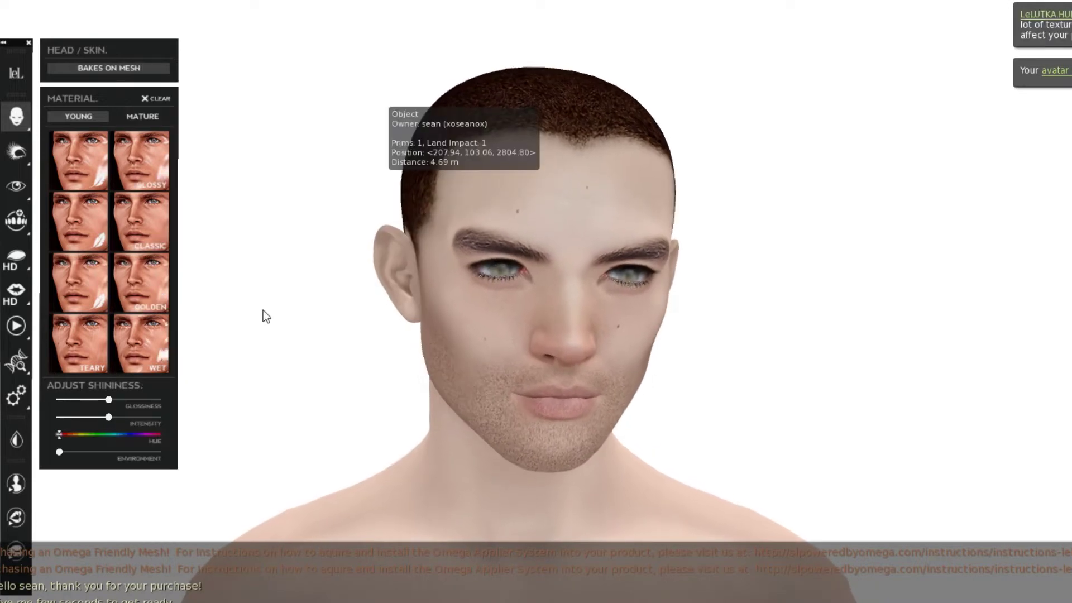
- Edit the LeLUTKA head HUD's position so its whole panel sits farther inward, and minimize the HUD
right_click(19, 321)
click(105, 323)
scroll(266, 269, down, 4)
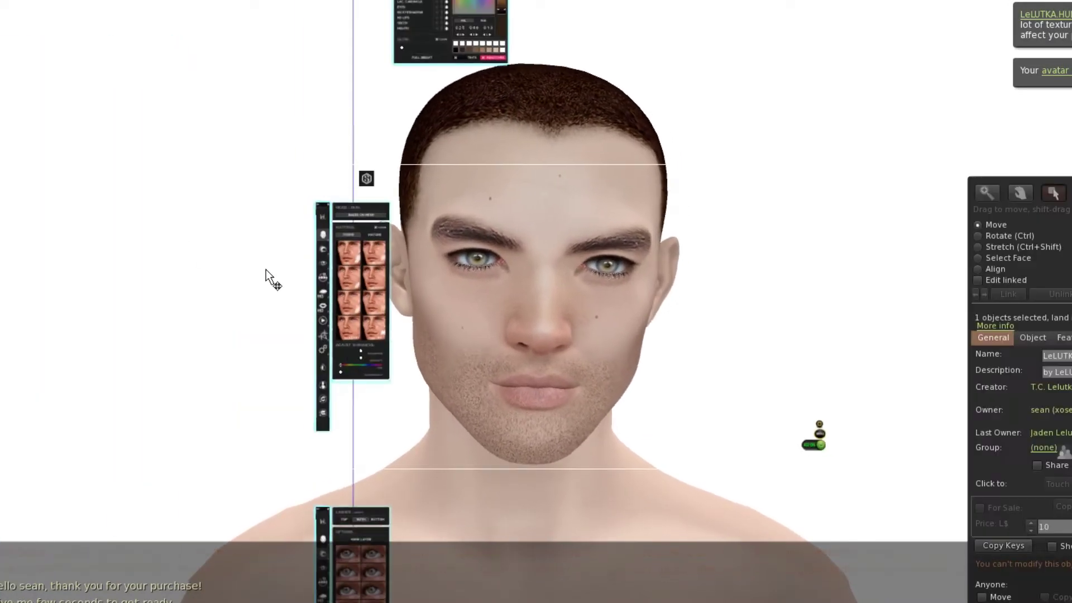
scroll(503, 263, down, 3)
drag(447, 302, 472, 301)
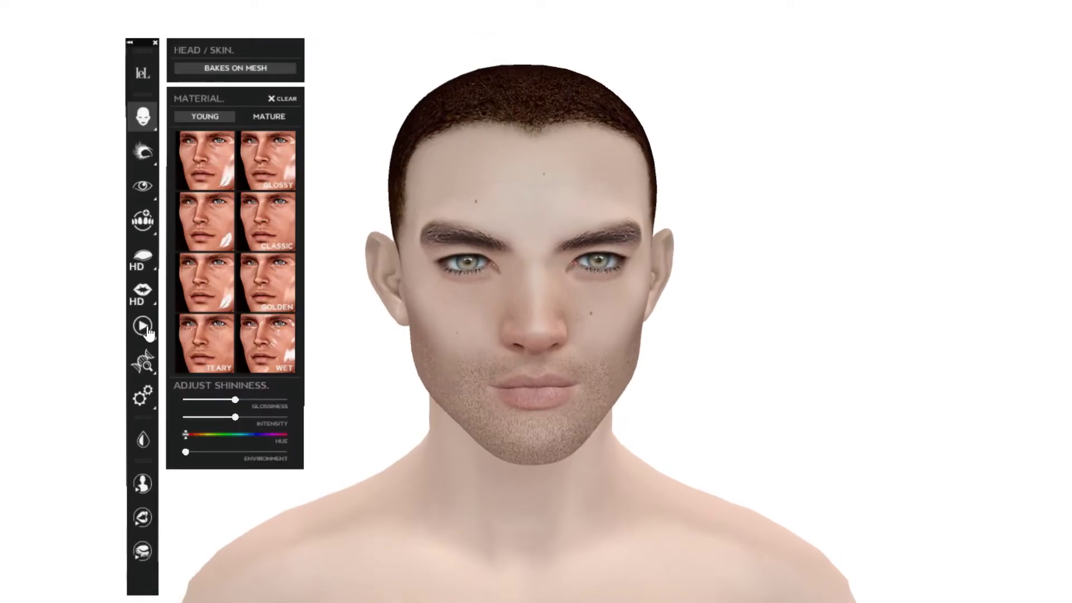
click(143, 326)
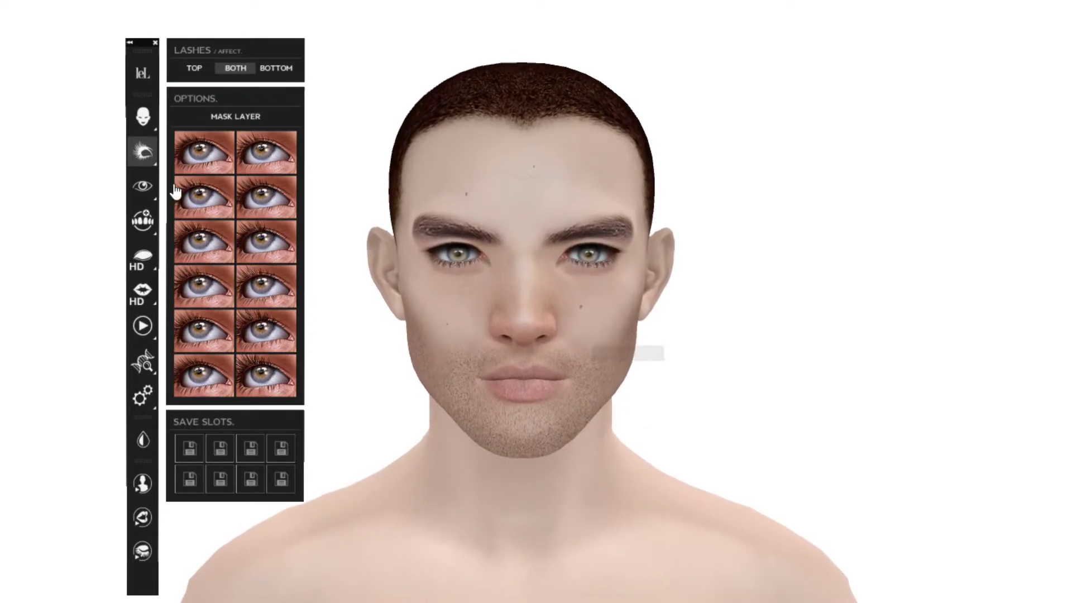
click(155, 42)
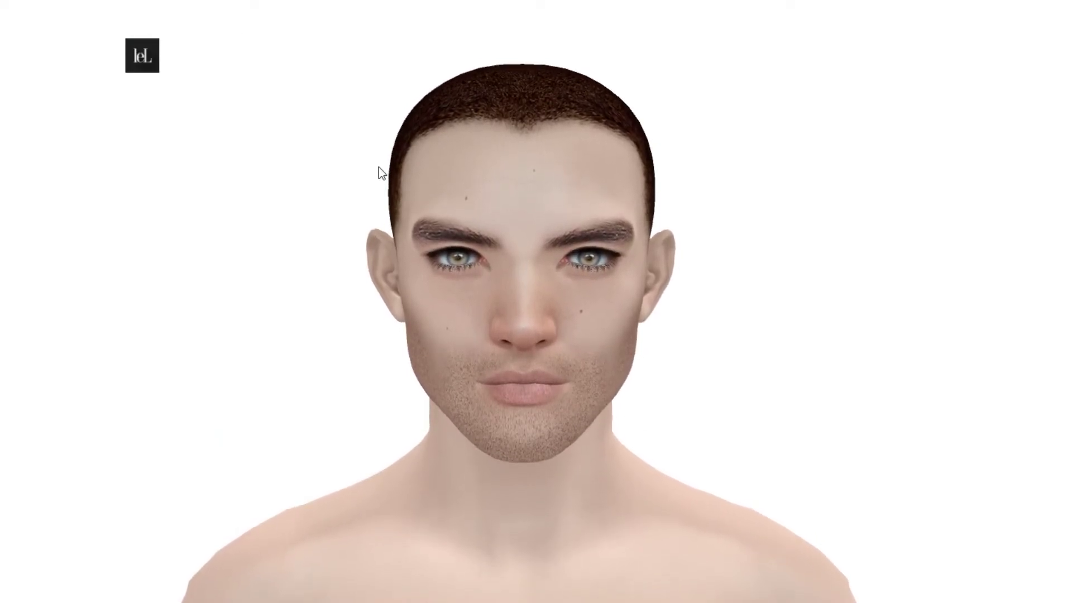
- Wear the Not Found Signature Body applier Normal [Ruddy] from the Gianni Body Applier [Ruddy] inventory folder
key(ctrl+i)
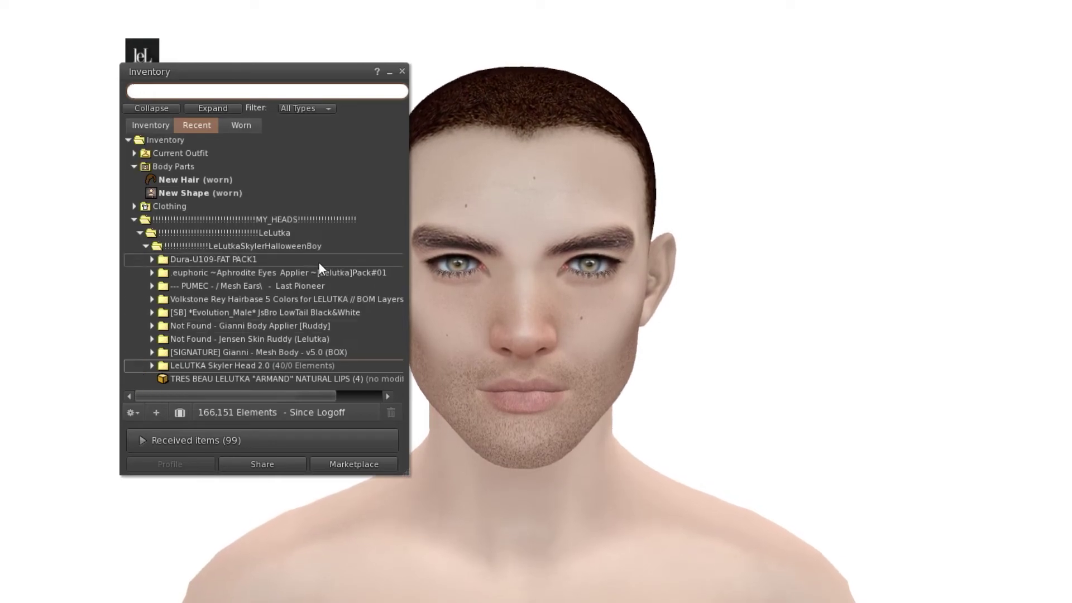
double_click(165, 326)
scroll(316, 333, down, 2)
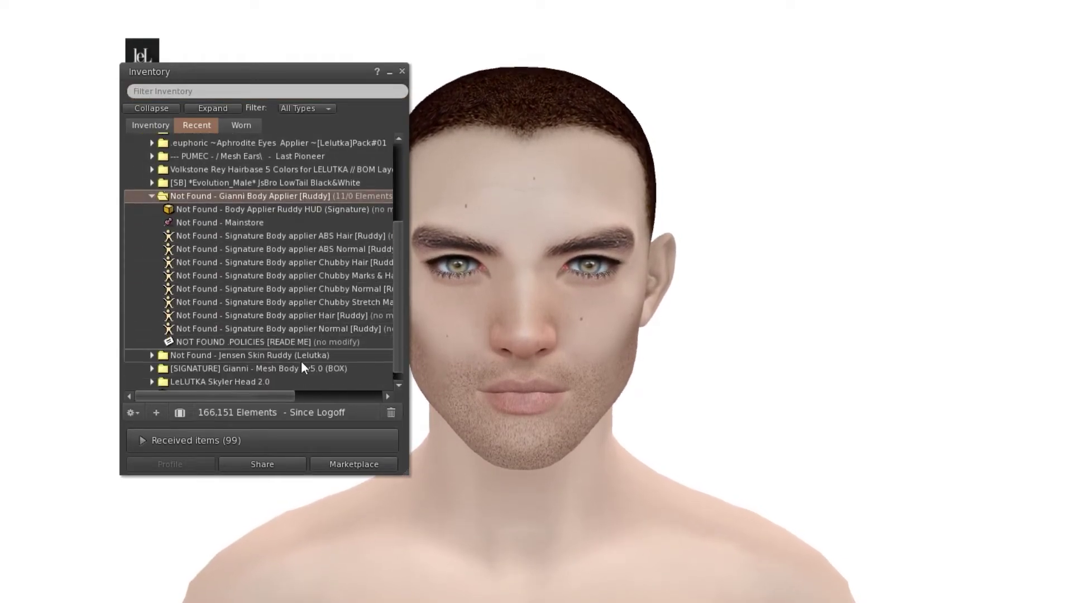
right_click(306, 330)
click(337, 512)
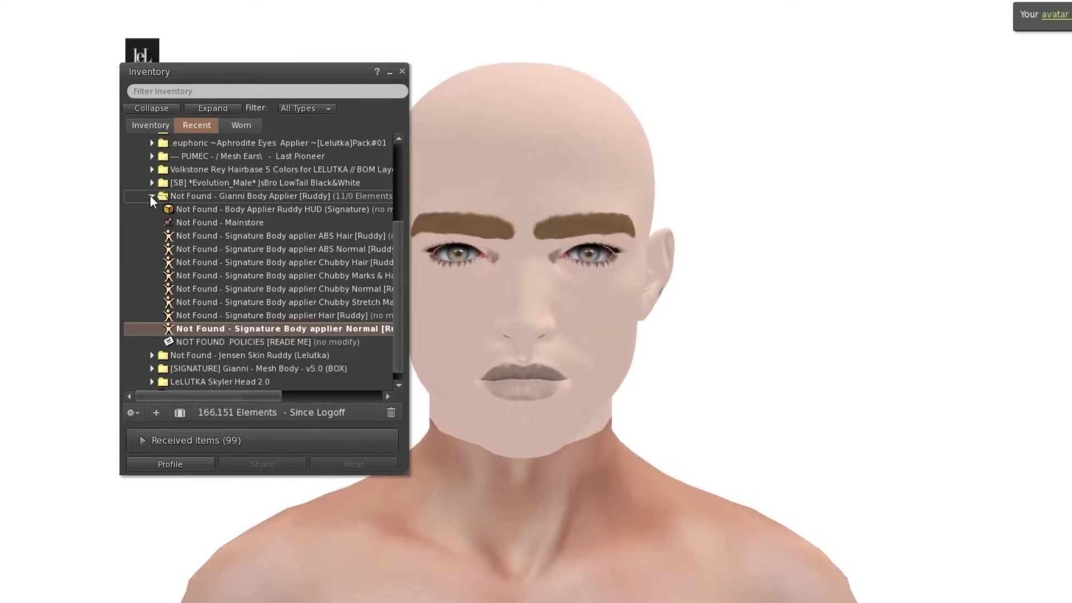
- Add the Not Found - Jensen Skin Ruddy Browless layer from the Jensen Skin Ruddy (Lelutka) folder to the avatar
click(151, 196)
click(209, 340)
click(151, 339)
scroll(269, 320, down, 3)
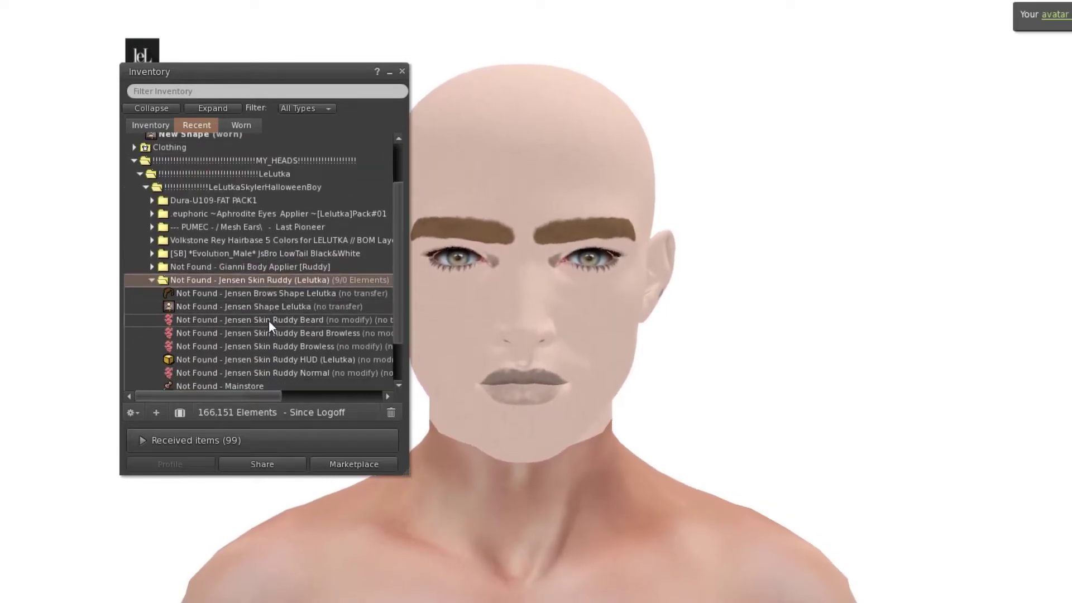
right_click(332, 338)
click(373, 527)
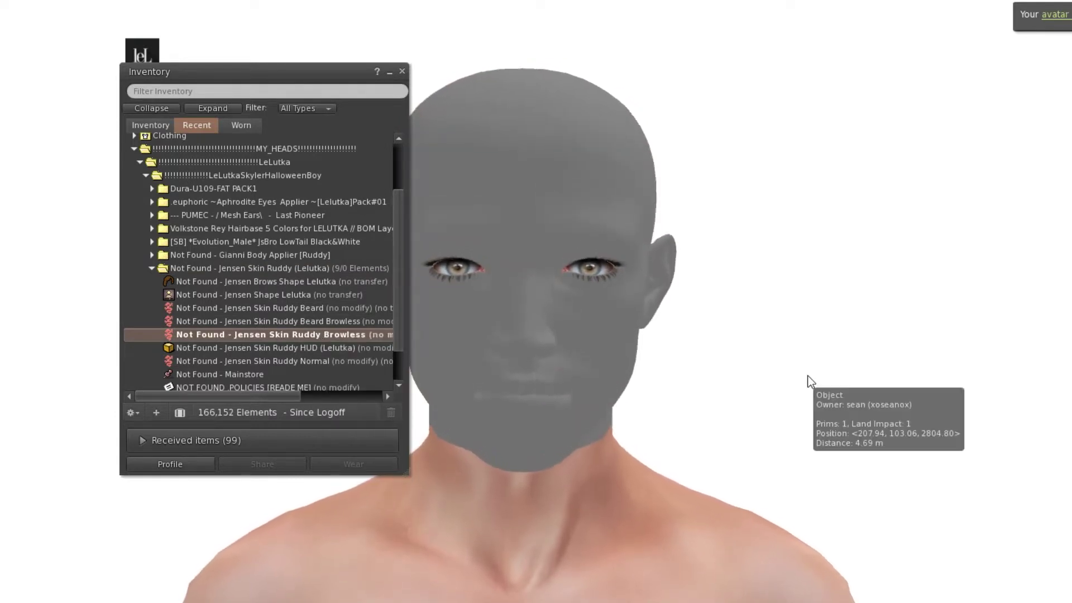
- Add the [SB] *Evolution_Male* JsBro LT 01.BW 01 eyebrows from the JsBro LowTail Black&White folder
click(152, 268)
click(157, 313)
click(152, 312)
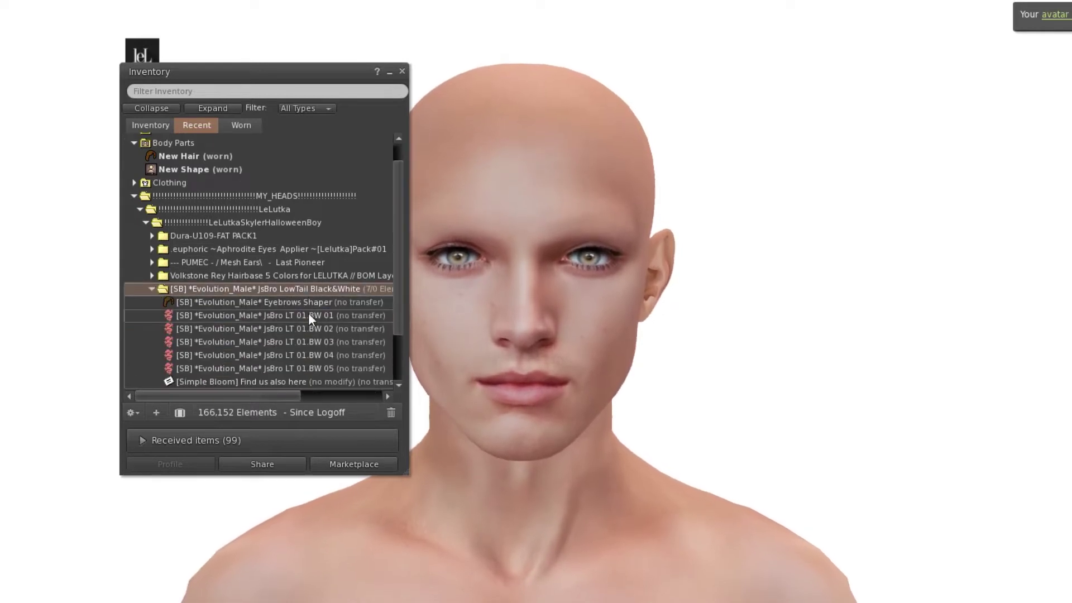
right_click(313, 315)
click(340, 515)
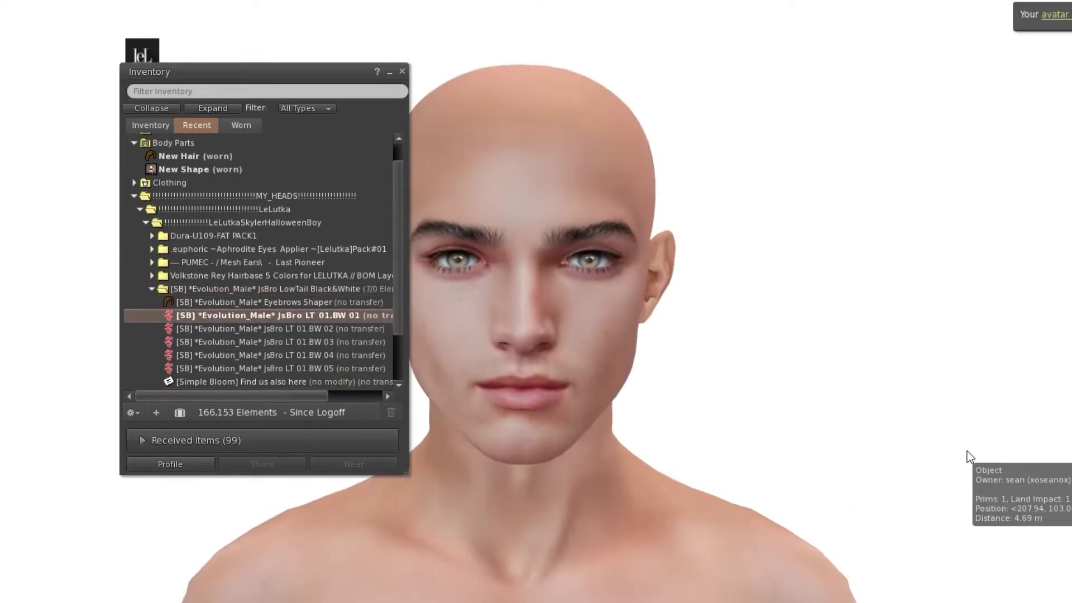
- Add the Volkstone Rey Hairbase // Black layer from the Volkstone Rey Hairbase folder
click(153, 289)
click(152, 299)
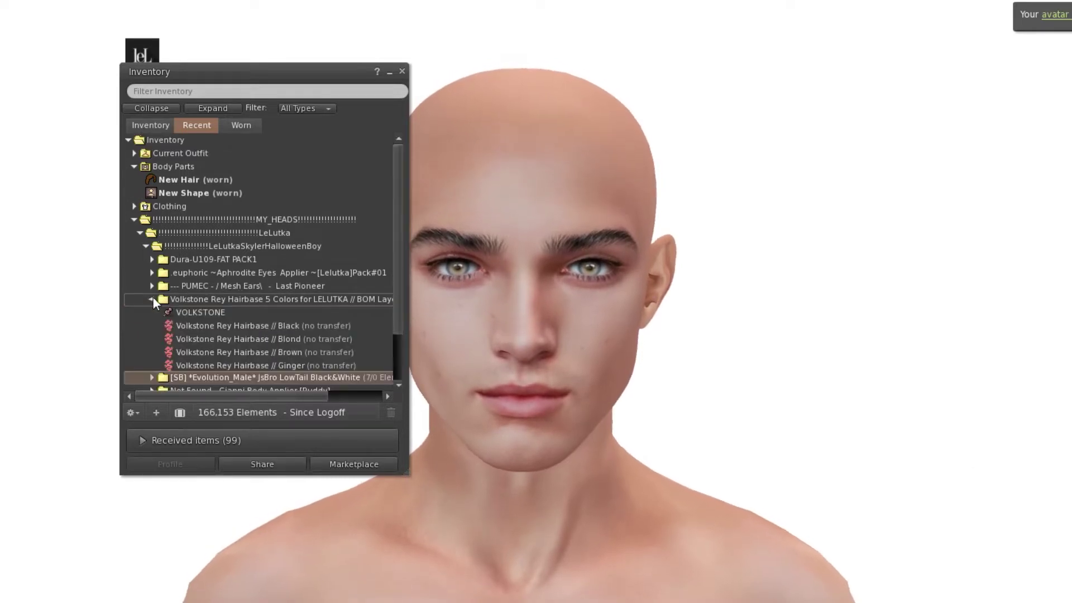
right_click(213, 325)
click(254, 524)
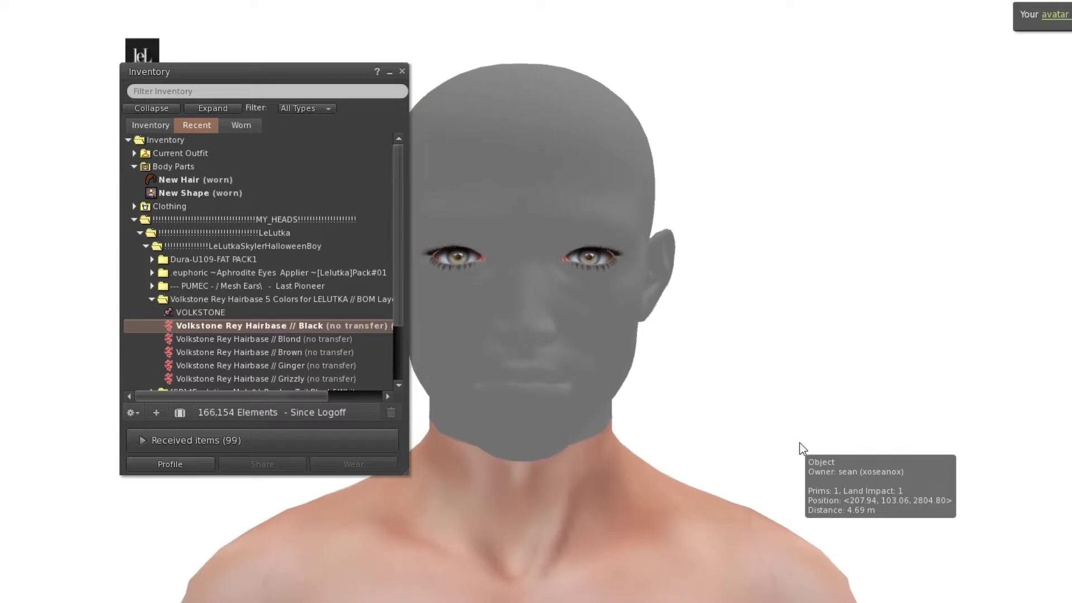
- Attach the euphoric Aphrodite Eyes Applier Pack#01 HUD and apply the darkest eye texture to the head
scroll(204, 295, down, 3)
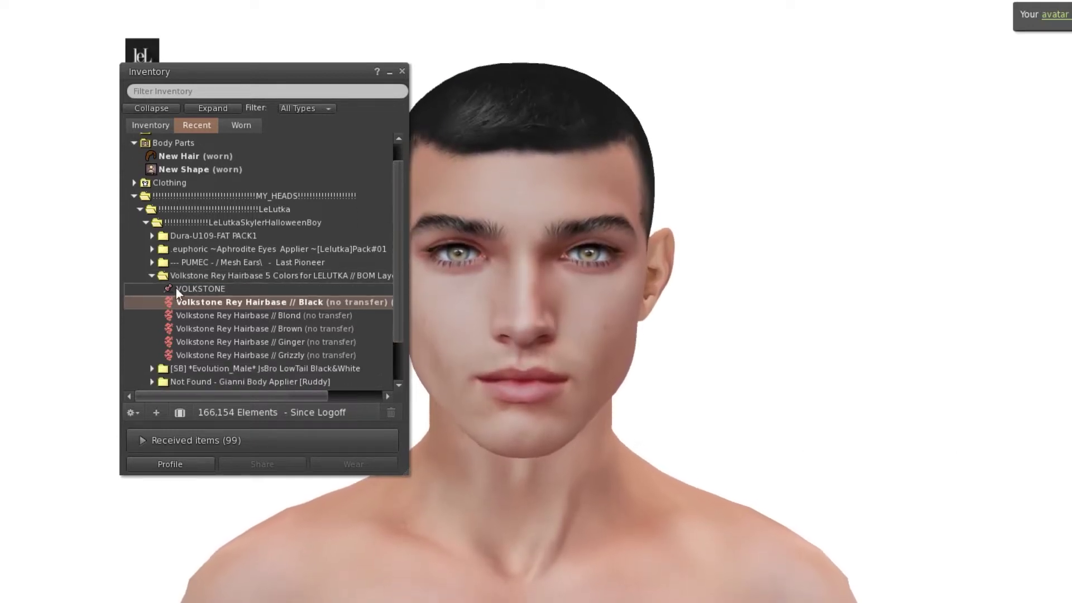
click(152, 275)
click(151, 272)
right_click(196, 286)
click(210, 464)
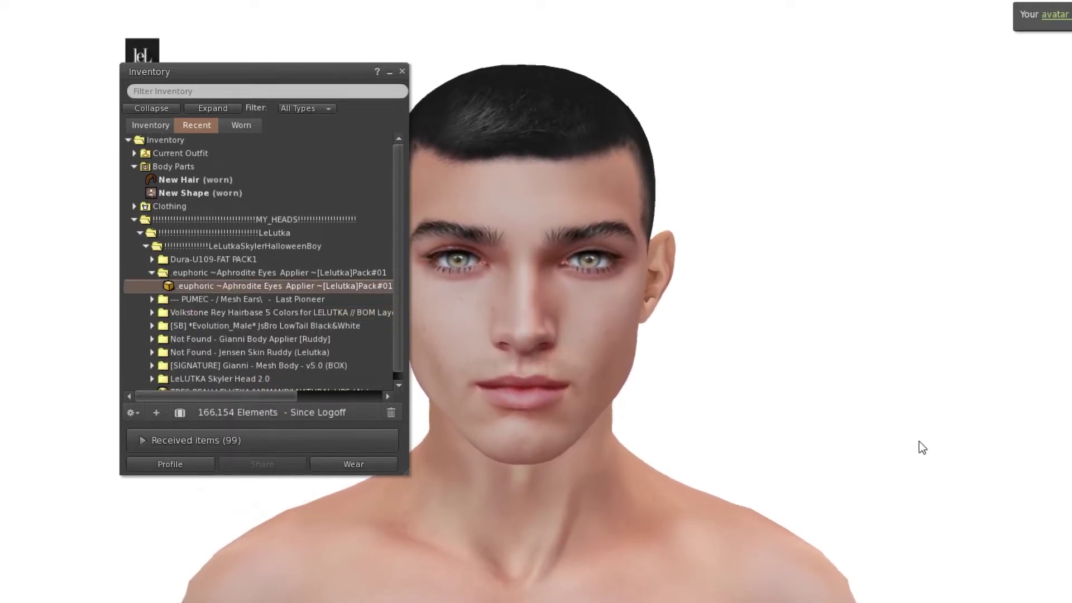
drag(544, 451, 544, 383)
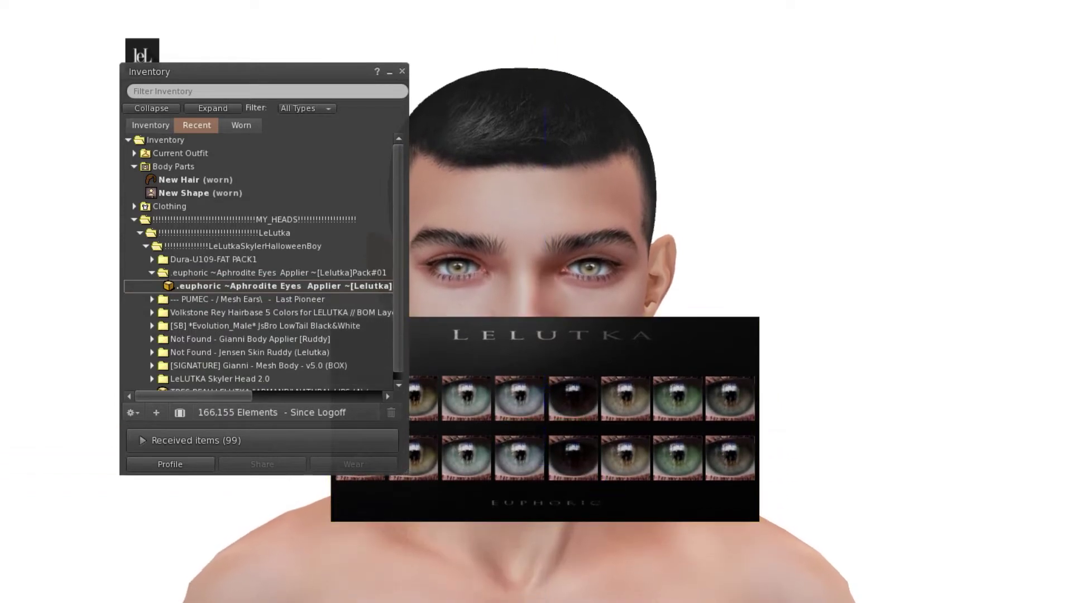
click(584, 461)
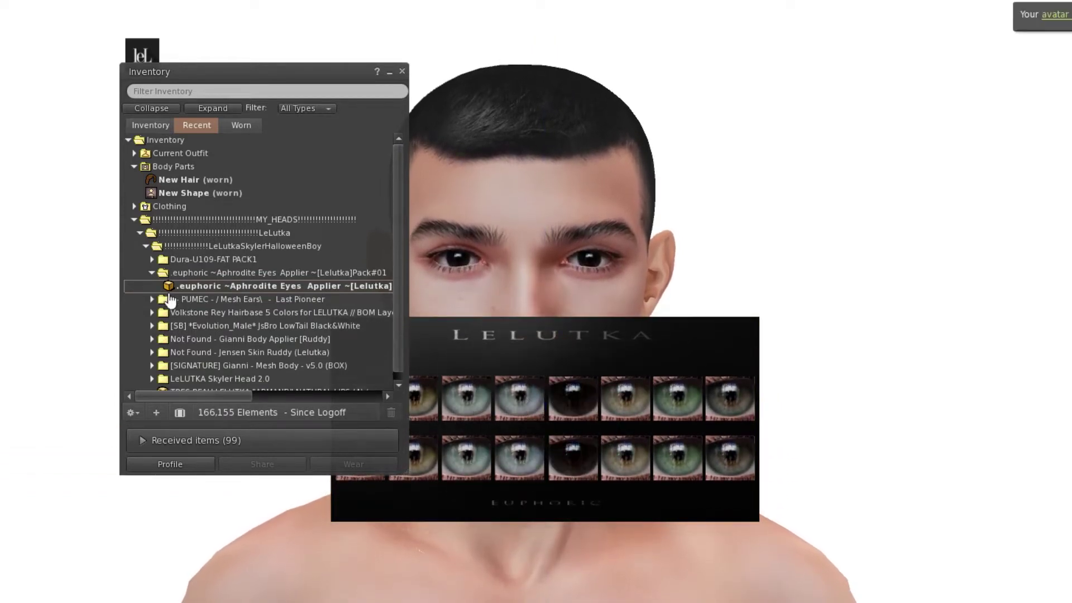
- Attach the TRES BEAU LELUTKA "ARMAND" NATURAL LIPS (4) HUD and detach it again
click(187, 379)
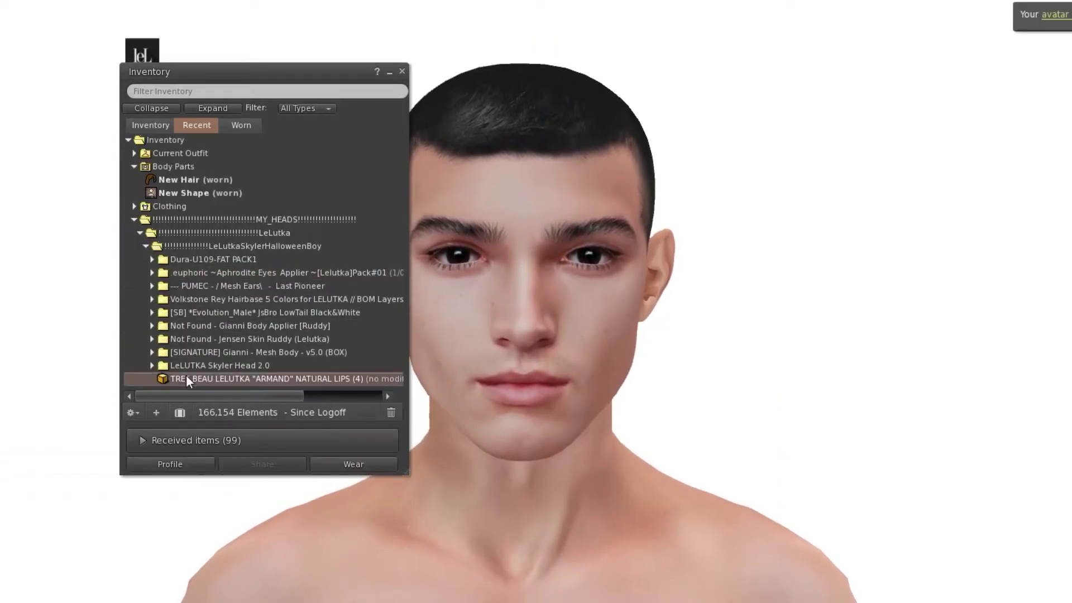
right_click(187, 378)
click(206, 577)
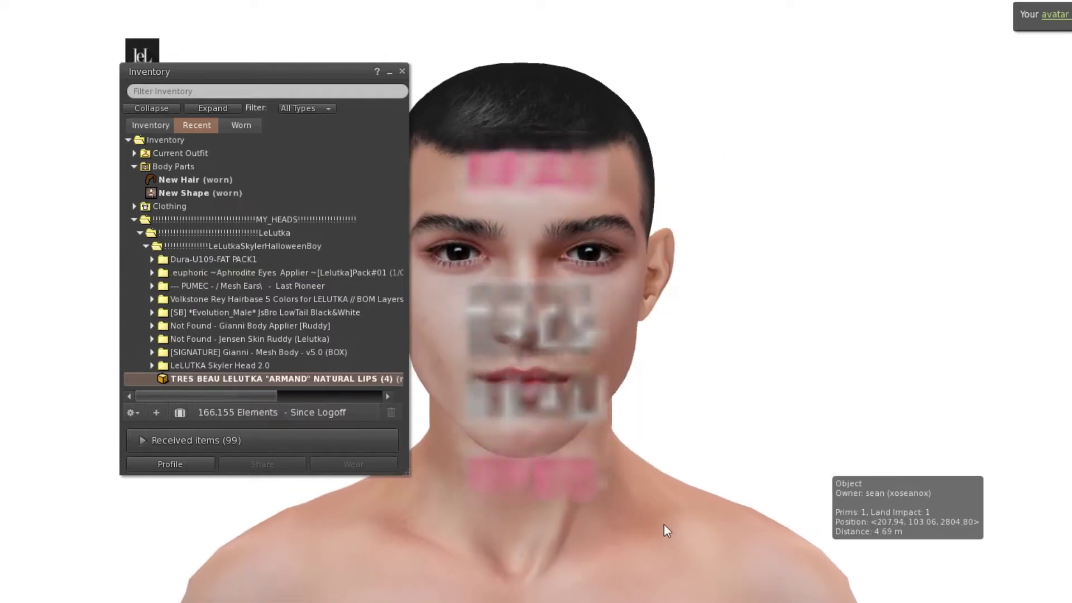
right_click(527, 401)
click(487, 401)
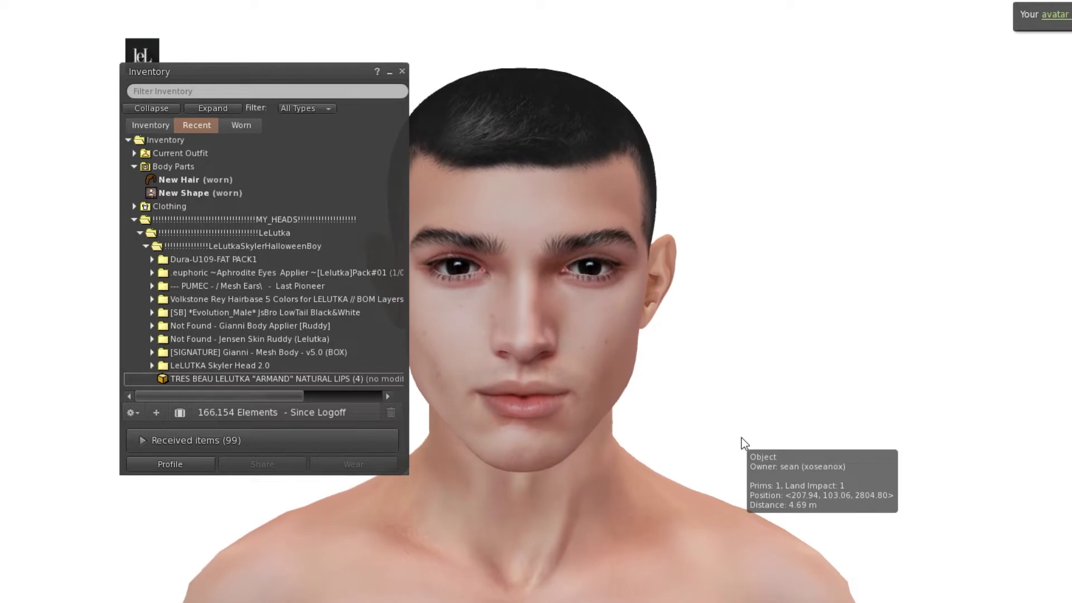
- Open the worn New Shape for editing and arrange a narrower Appearance window beside the avatar's face
right_click(193, 191)
click(226, 377)
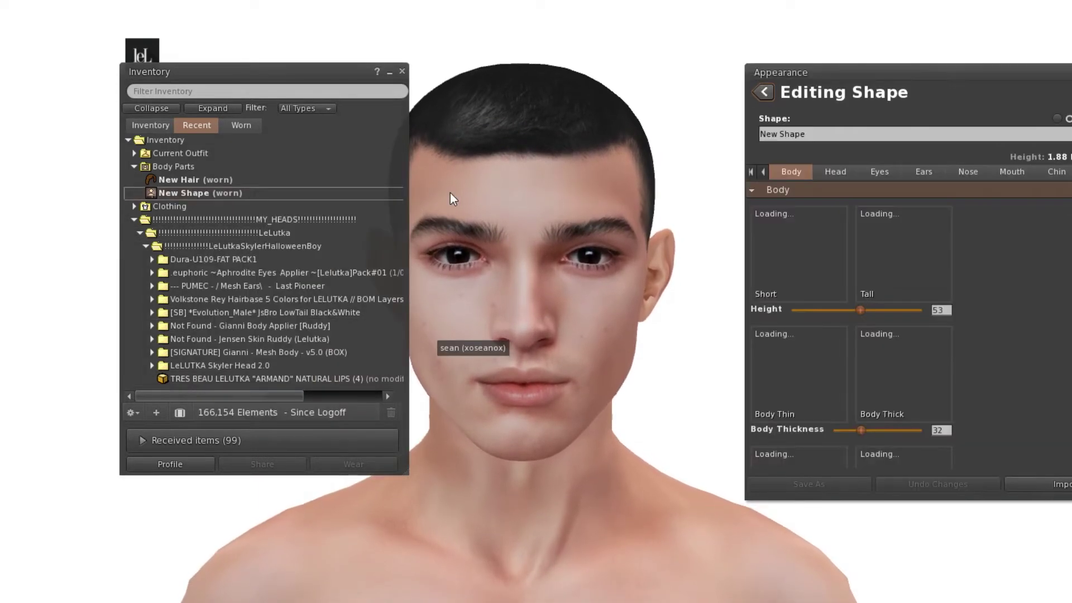
drag(848, 71, 729, 92)
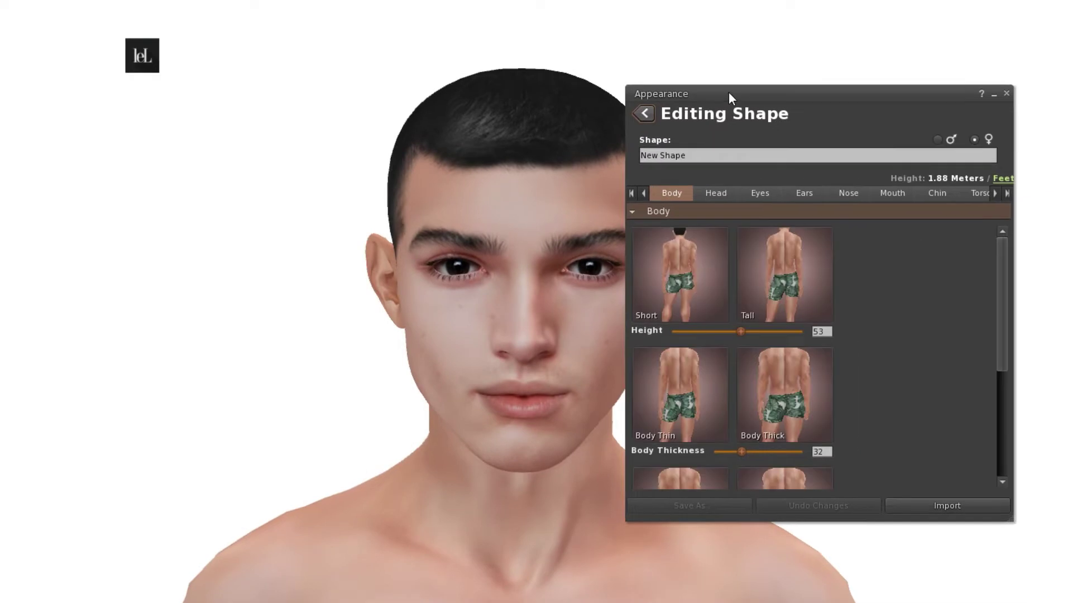
drag(1014, 211, 943, 221)
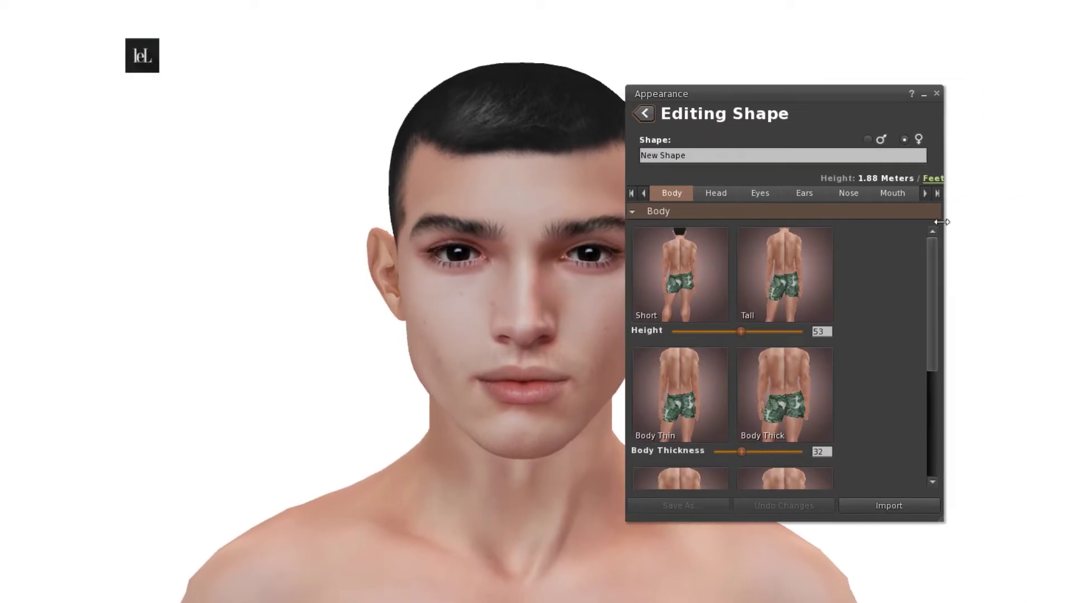
ctrl+alt+shift+drag(493, 320, 444, 313)
drag(779, 94, 742, 95)
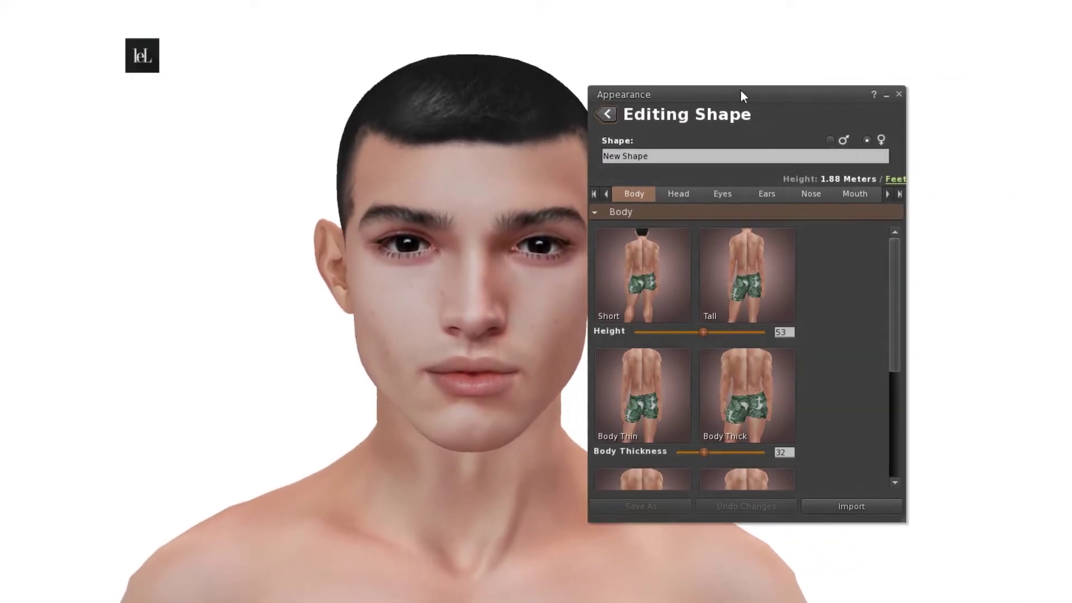
- Switch the shape to male and set its body Height to 72
click(830, 141)
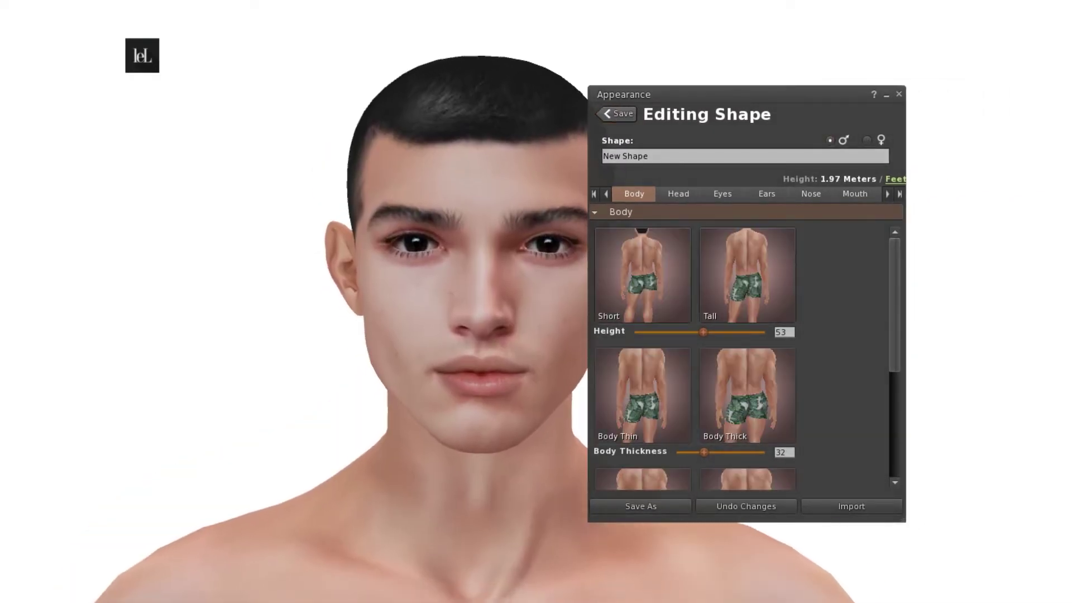
drag(703, 332, 728, 332)
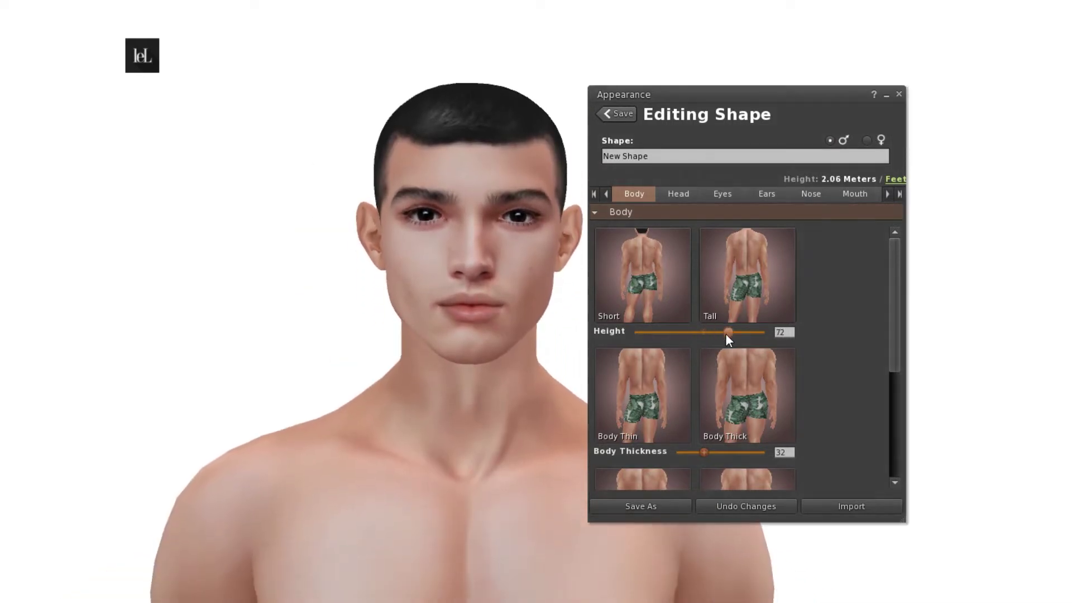
- Reduce the shape's Body Thickness to about 23
scroll(672, 351, down, 2)
drag(705, 371, 692, 370)
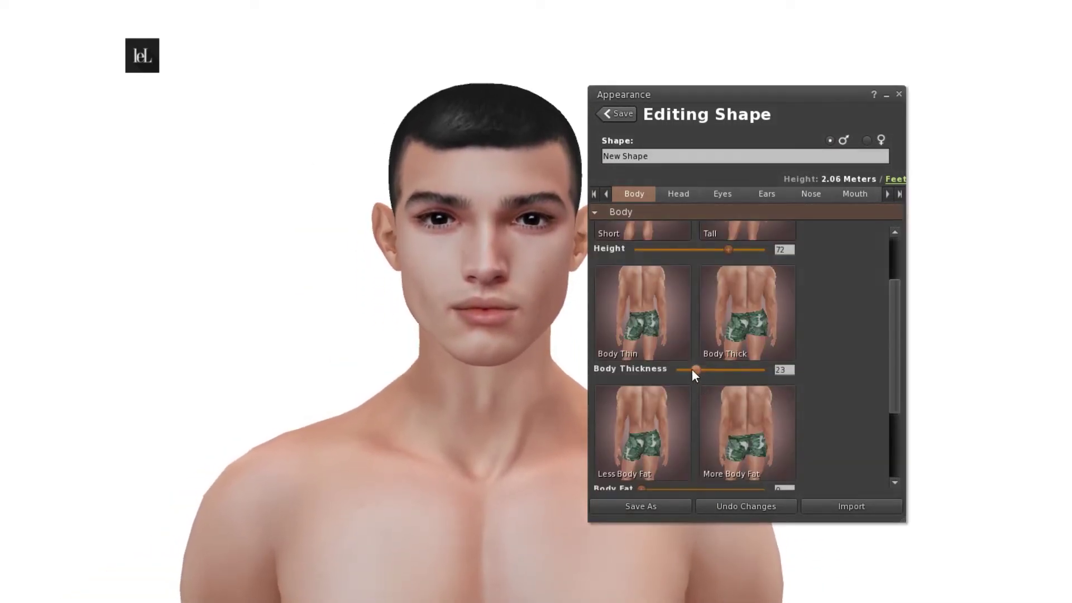
scroll(692, 369, down, 3)
- Set the shape's Head Size to 90 and Head Stretch to 44
click(678, 194)
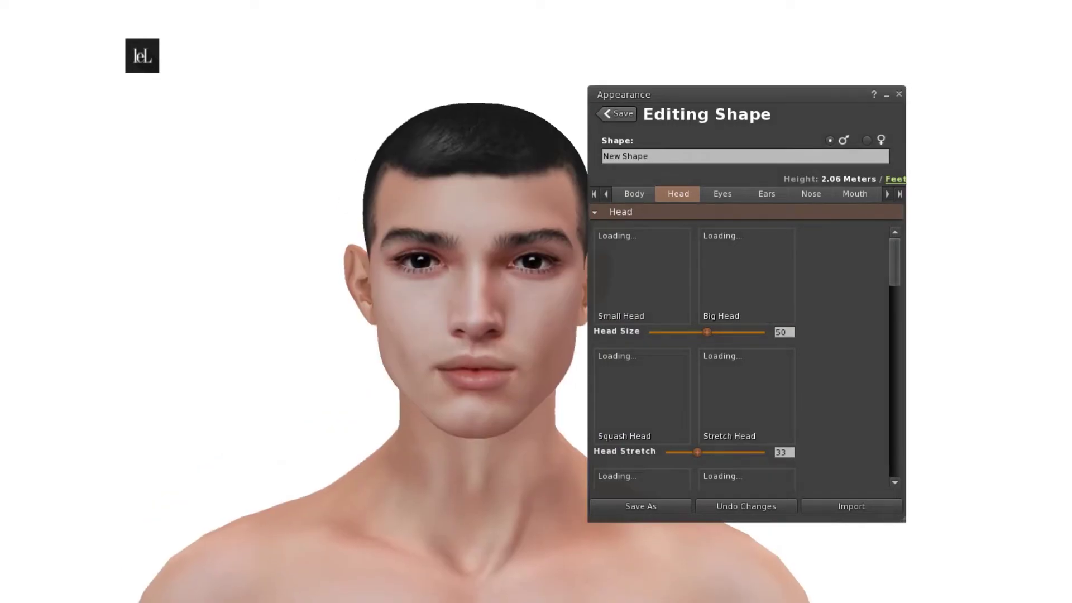
drag(707, 332, 755, 336)
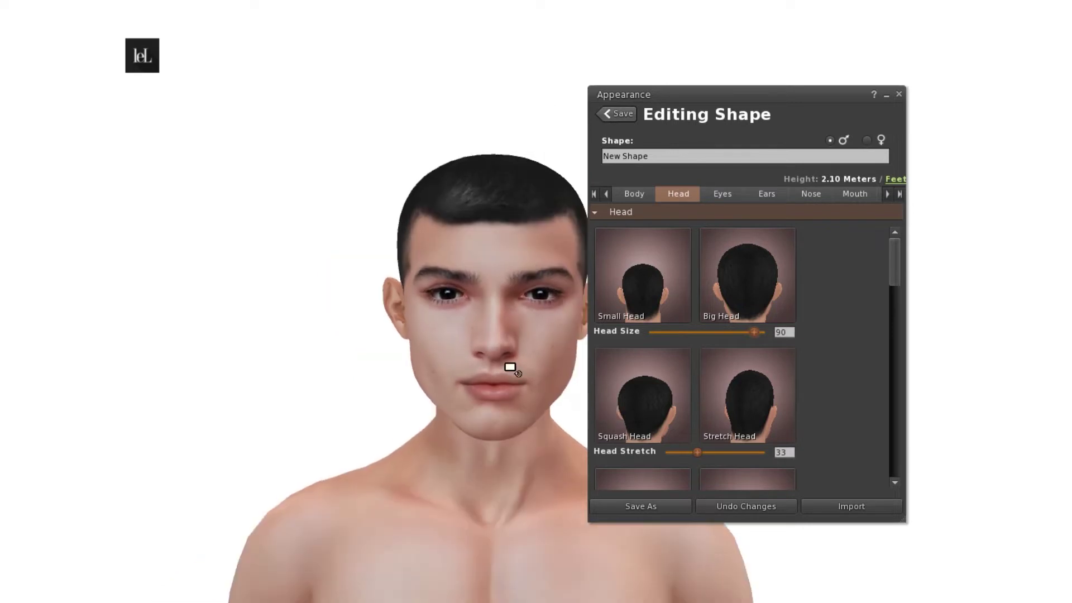
scroll(680, 375, down, 3)
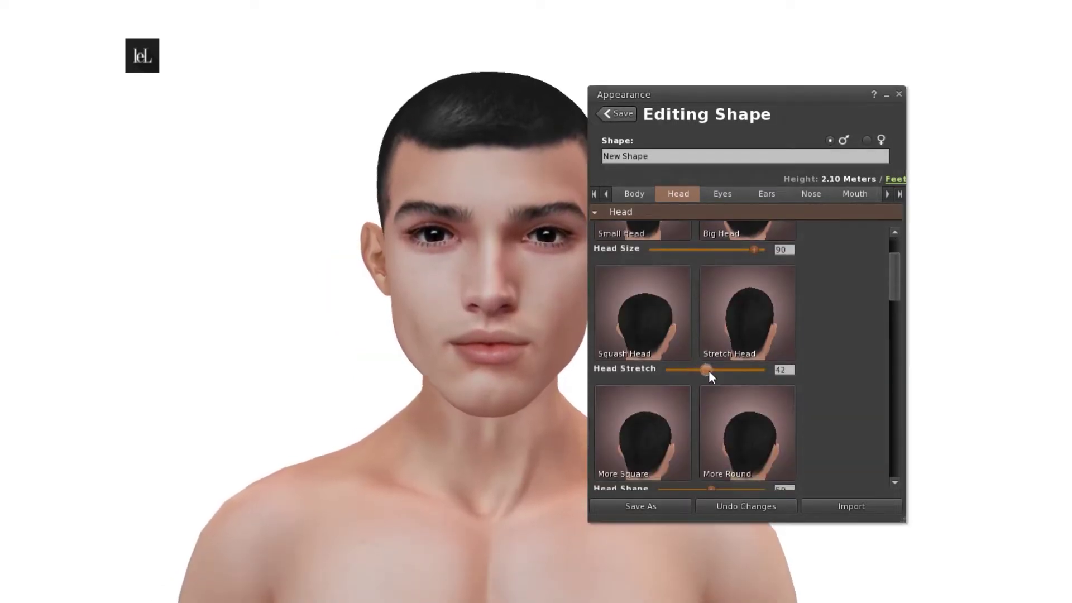
drag(709, 372, 710, 373)
alt+drag(521, 301, 274, 301)
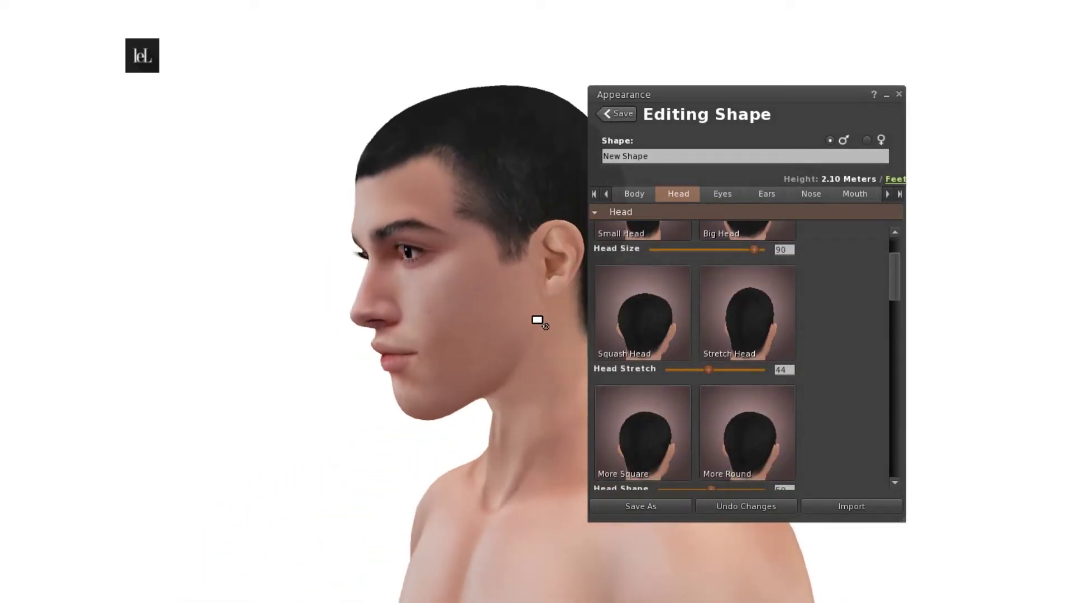
- Set the Head Shape to 71 and move the Appearance window away from the avatar's face
scroll(726, 384, down, 5)
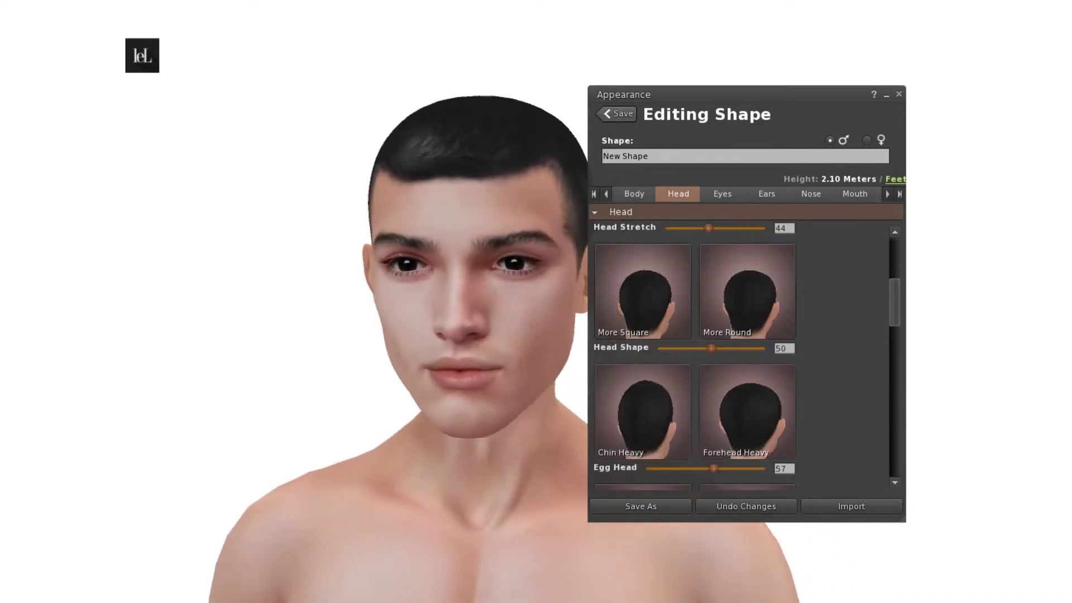
alt+drag(501, 351, 322, 351)
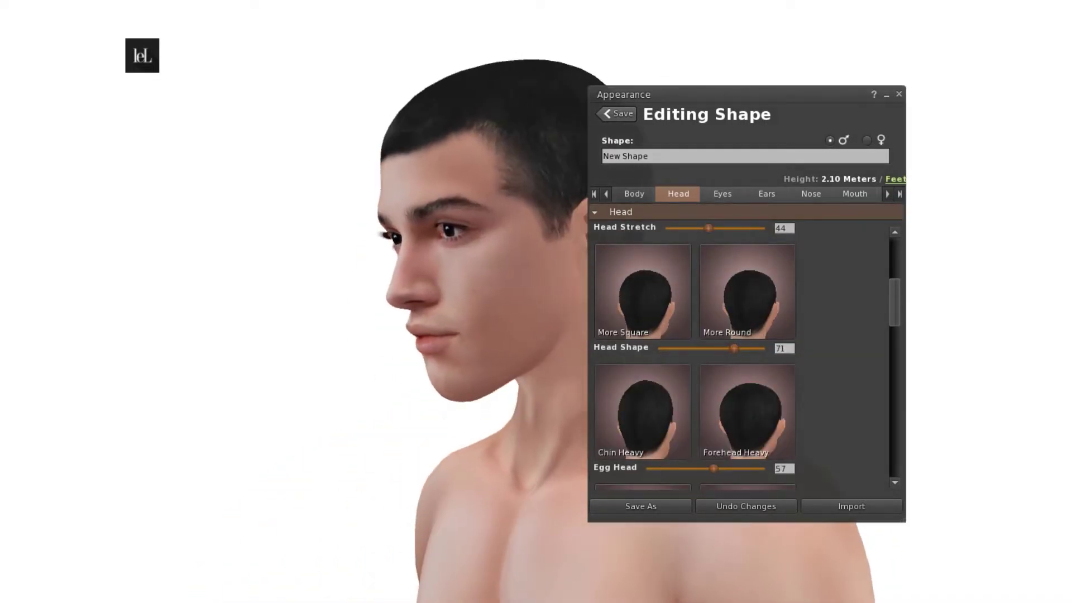
drag(761, 96, 793, 80)
- Set the Egg Head value to 60 and the Head Length to 45
scroll(763, 385, down, 3)
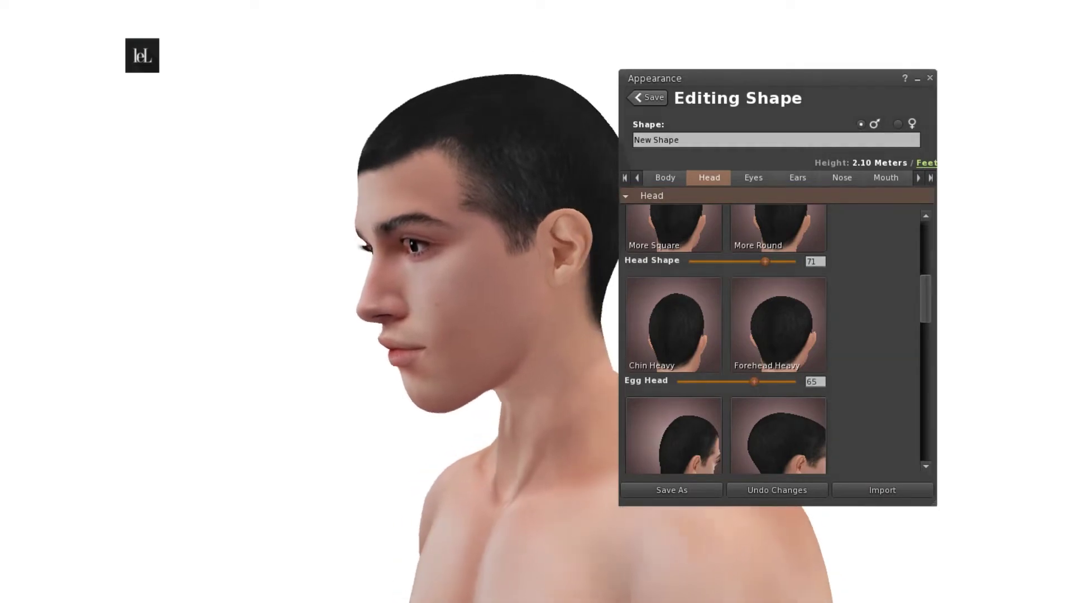
drag(756, 381, 752, 381)
alt+drag(501, 335, 626, 330)
scroll(626, 327, down, 3)
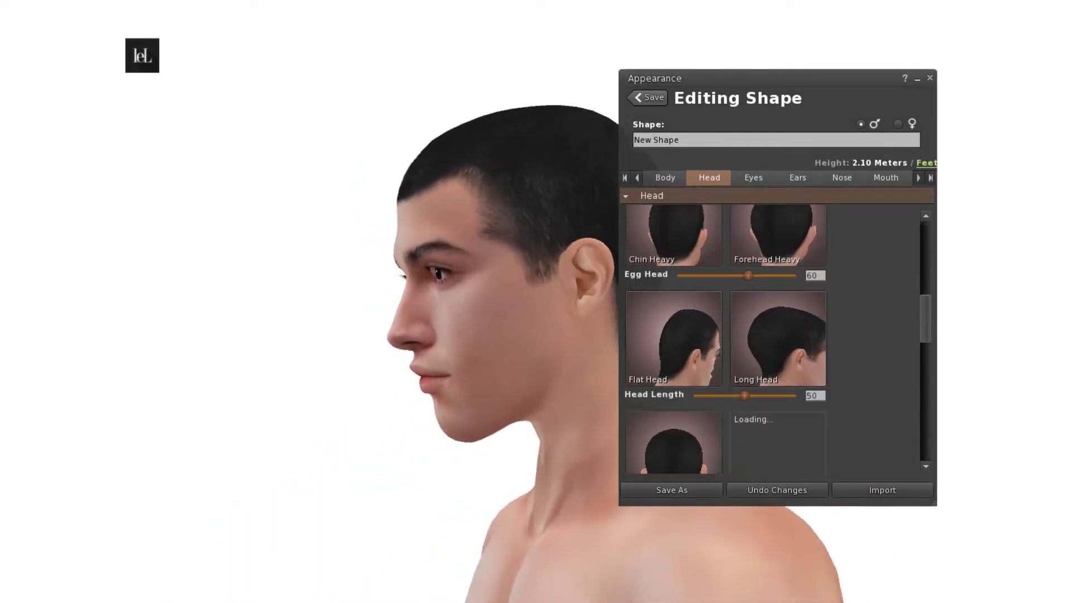
drag(745, 396, 740, 398)
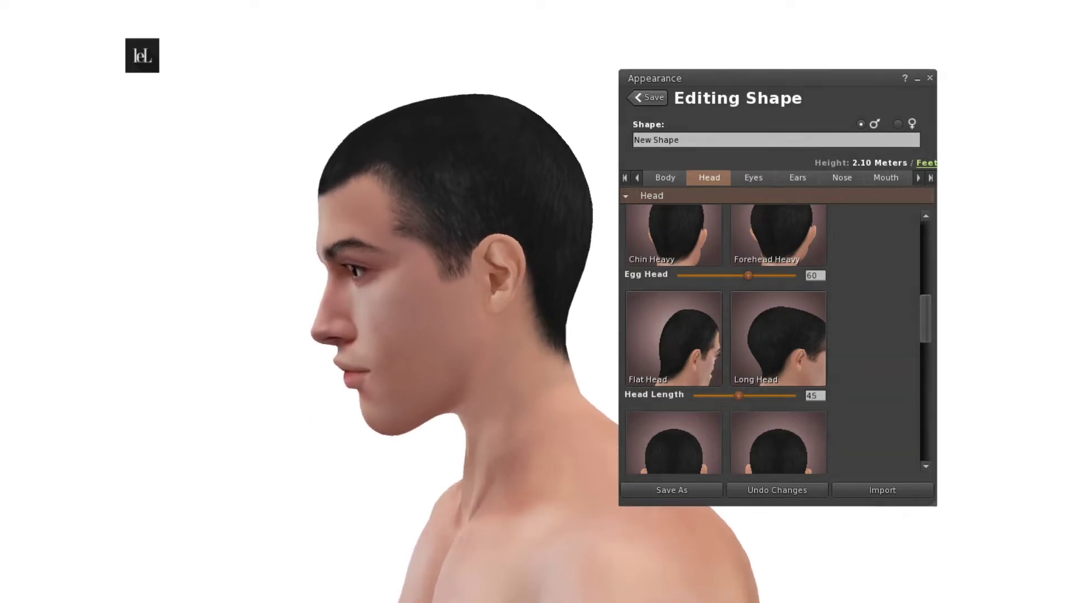
- Set the head's Brow Size to 7 and Upper Cheeks to 19
scroll(703, 368, down, 3)
scroll(755, 388, down, 2)
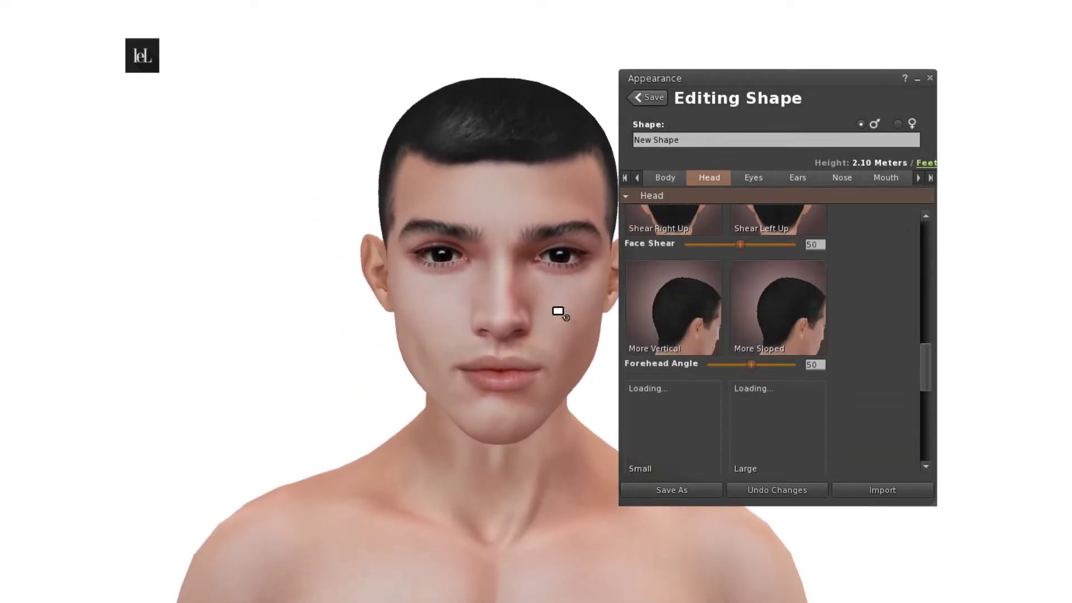
scroll(725, 378, down, 1)
drag(702, 385, 715, 357)
scroll(729, 386, down, 3)
scroll(735, 383, down, 3)
alt+click(581, 335)
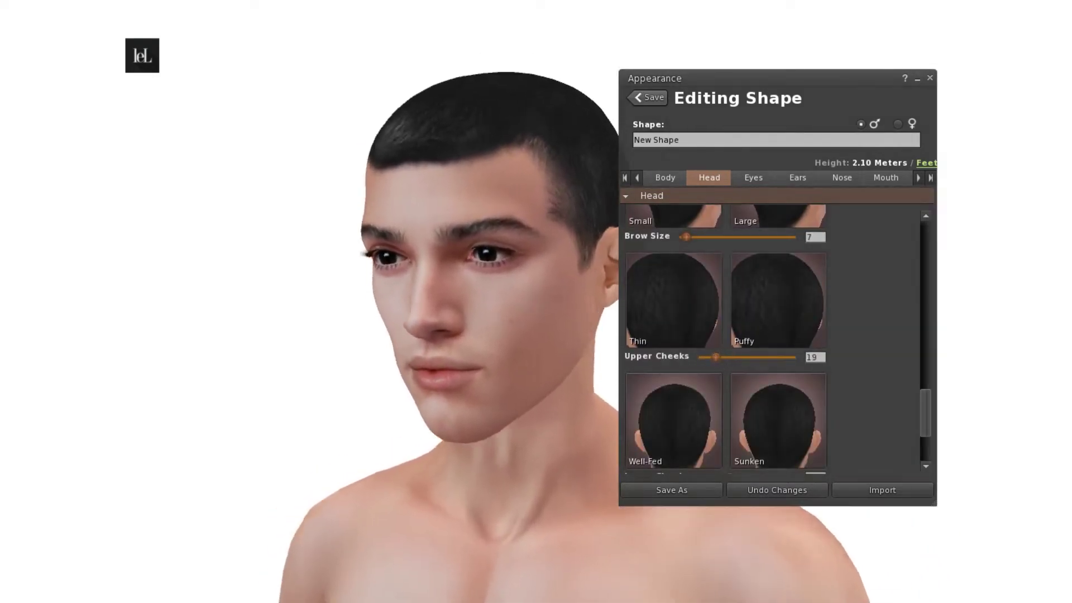
- Set the Lower Cheeks to 27 and the Cheek Bones to 25
scroll(712, 386, down, 2)
scroll(707, 401, down, 2)
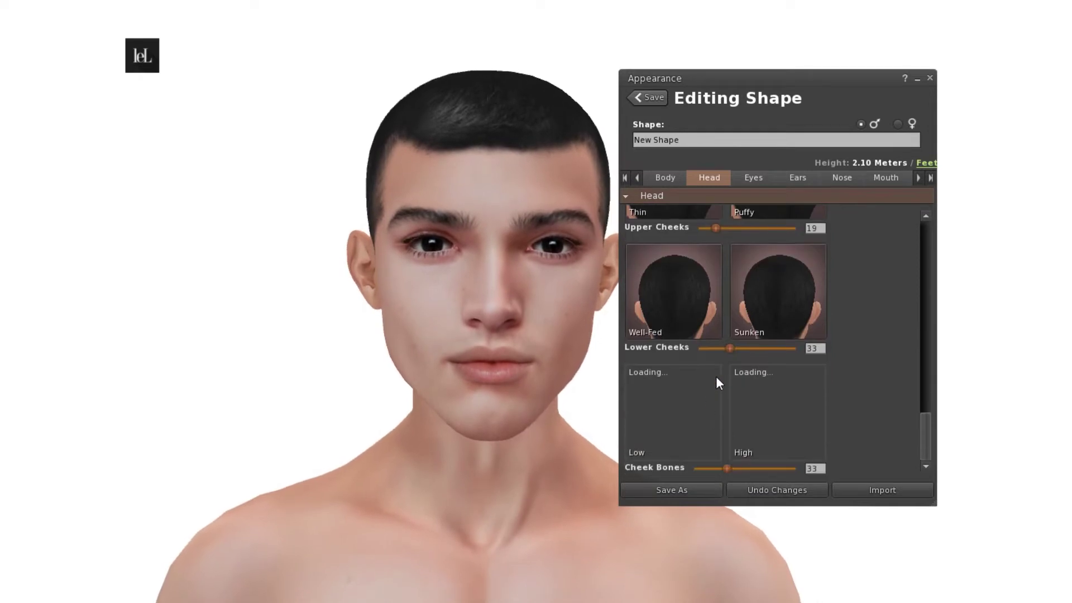
drag(725, 347, 722, 347)
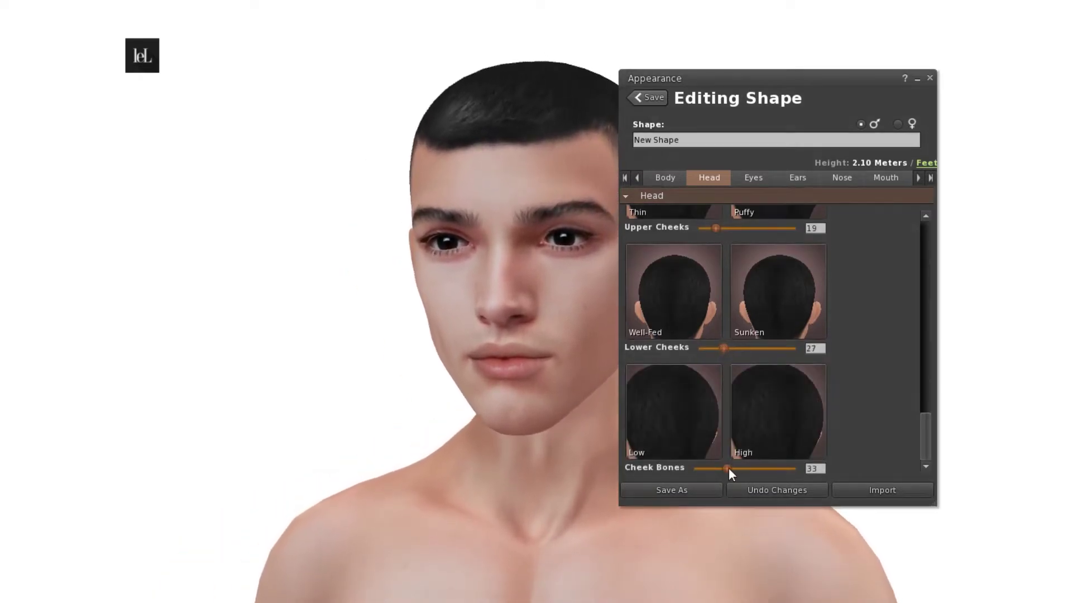
drag(728, 468, 718, 468)
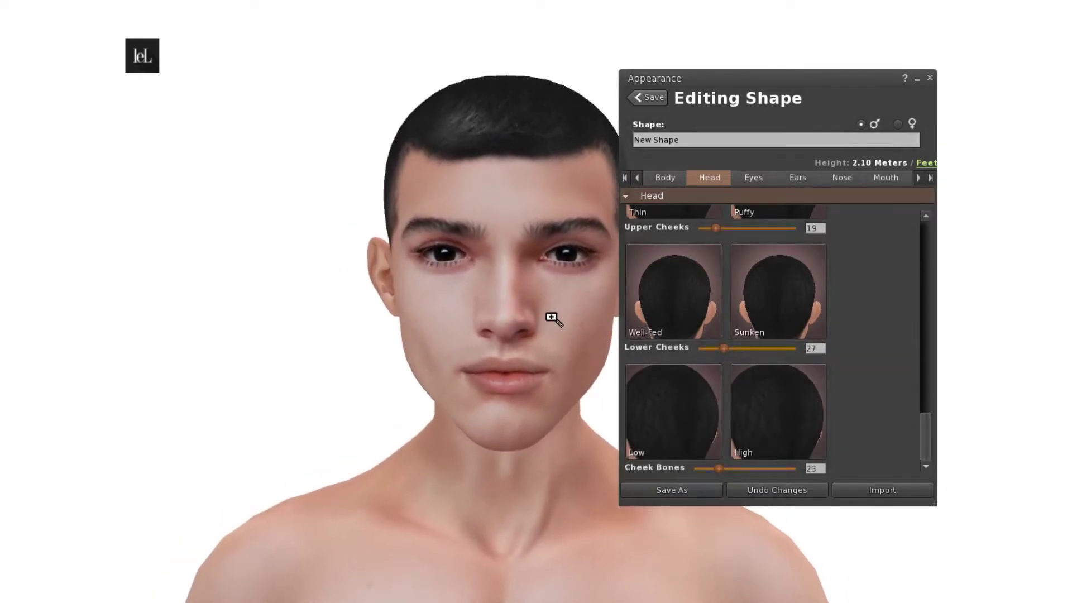
- Set the eye proportions to Eye Size 56, Eye Opening 43 and Eye Spacing 46
click(754, 178)
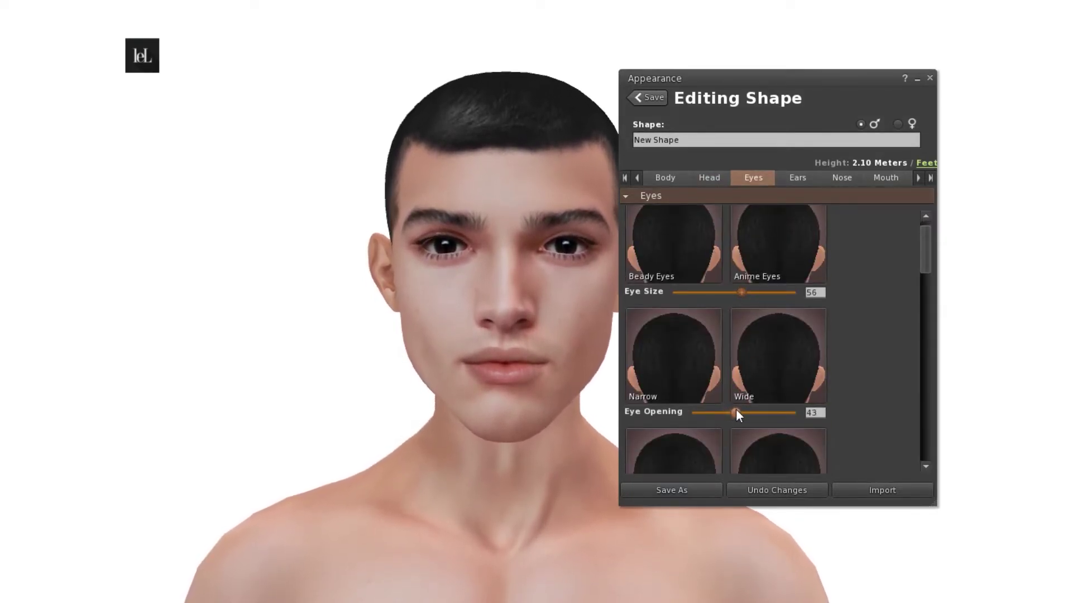
scroll(736, 410, down, 2)
click(741, 403)
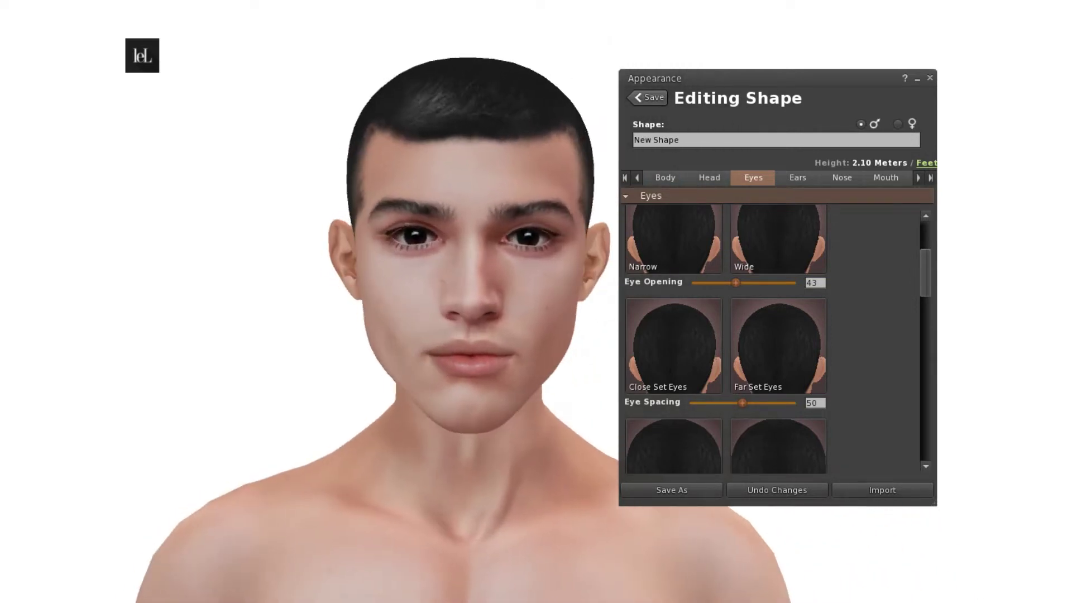
scroll(732, 289, up, 1)
scroll(738, 391, down, 2)
click(736, 390)
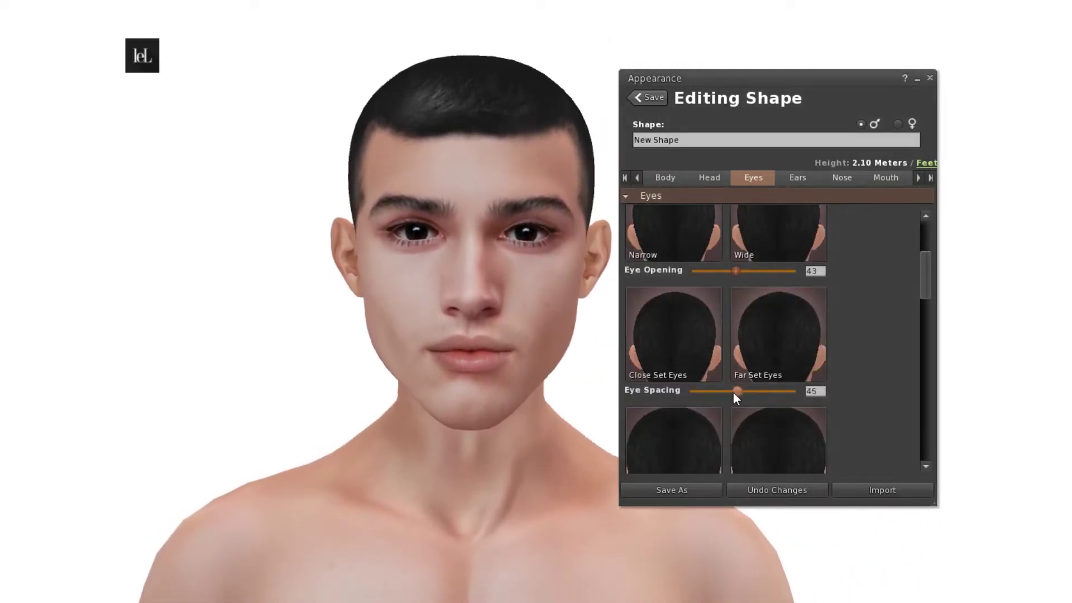
- Set the Outer Eye Corner to about 32 and the Inner Eye Corner to 53
scroll(732, 368, down, 3)
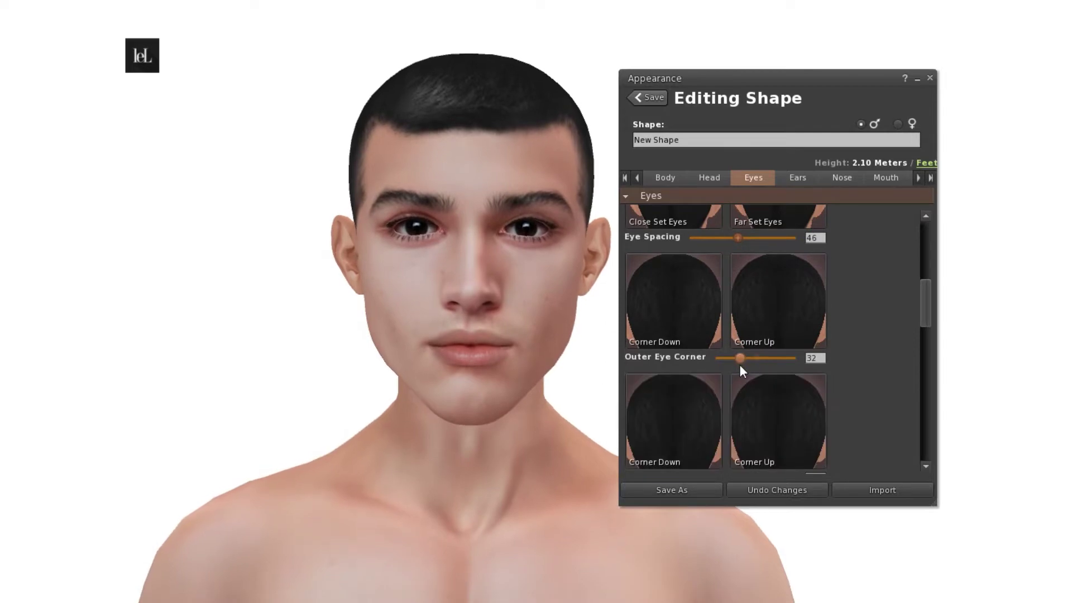
scroll(742, 380, down, 1)
drag(762, 416, 760, 418)
scroll(758, 424, down, 3)
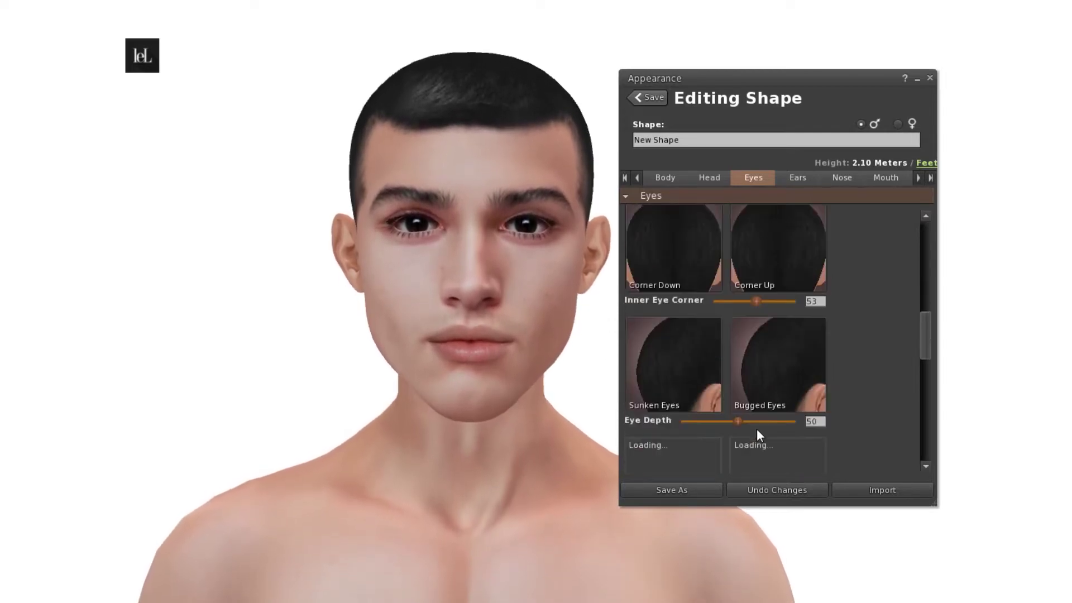
- Set the Eye Bags value of the shape to 35
drag(735, 373, 718, 390)
scroll(753, 383, down, 3)
scroll(750, 384, down, 3)
scroll(718, 393, down, 5)
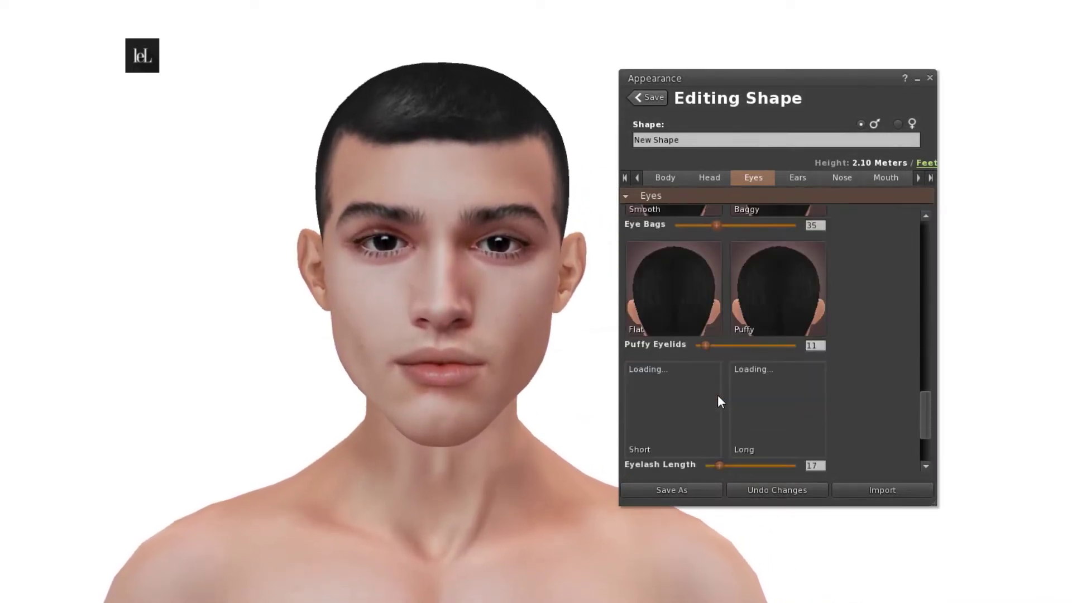
- Set the shape's Nose Size to 16 and Nose Width to 42
click(840, 178)
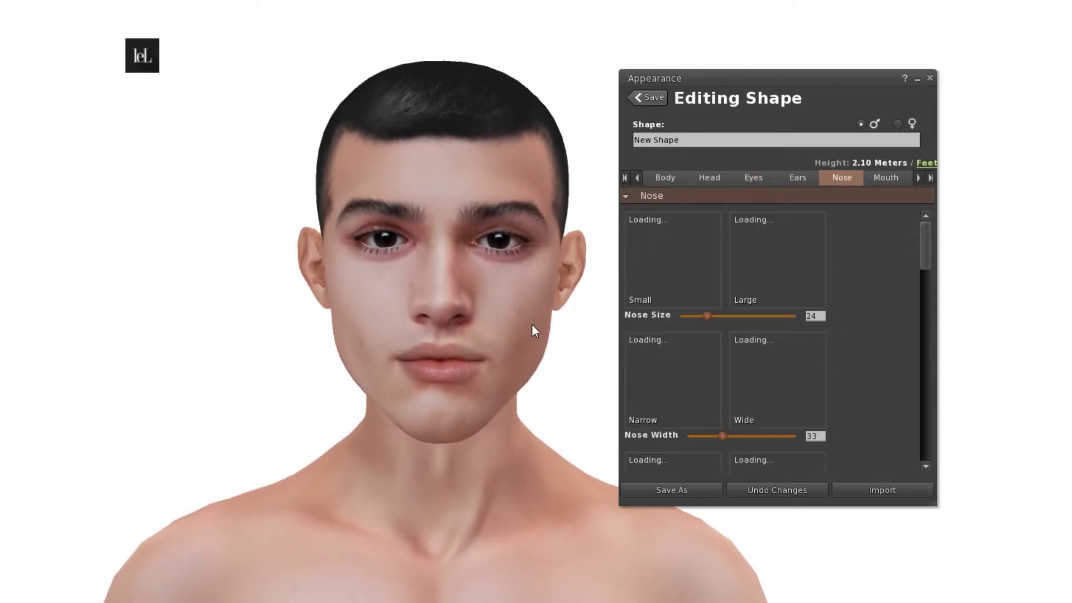
drag(702, 316, 698, 316)
scroll(688, 346, down, 2)
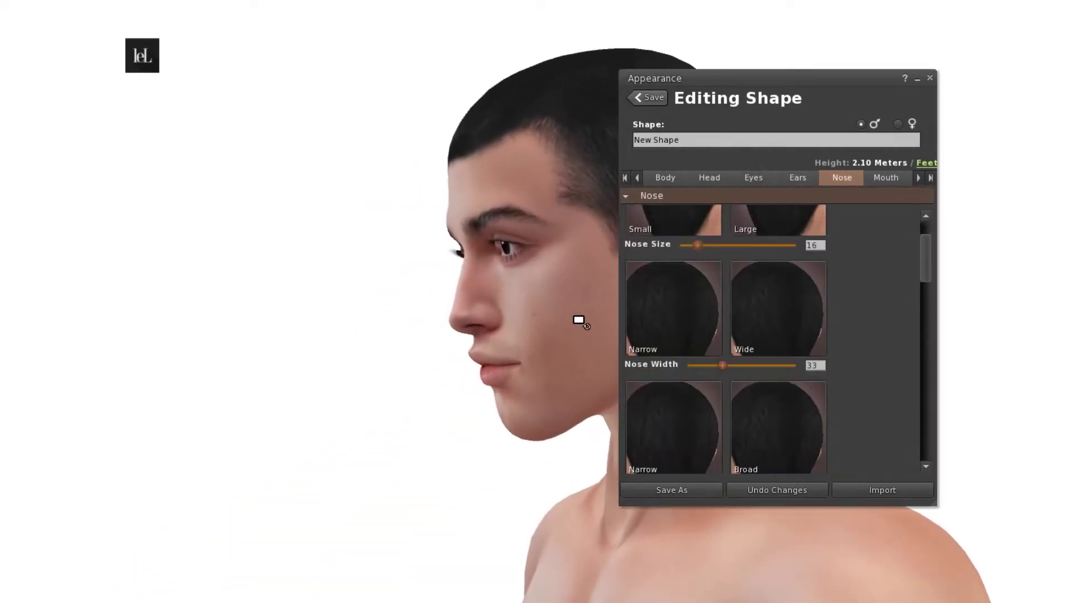
scroll(735, 367, down, 3)
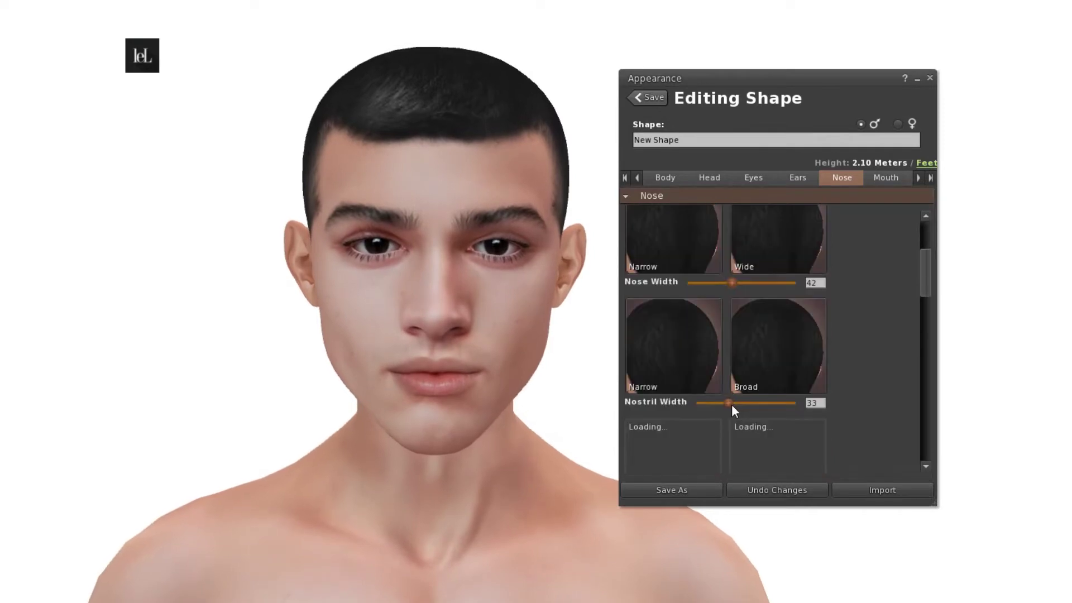
- Set the Nostril Width to 16 and the Nostril Division to 50
drag(716, 406, 714, 406)
scroll(651, 366, down, 5)
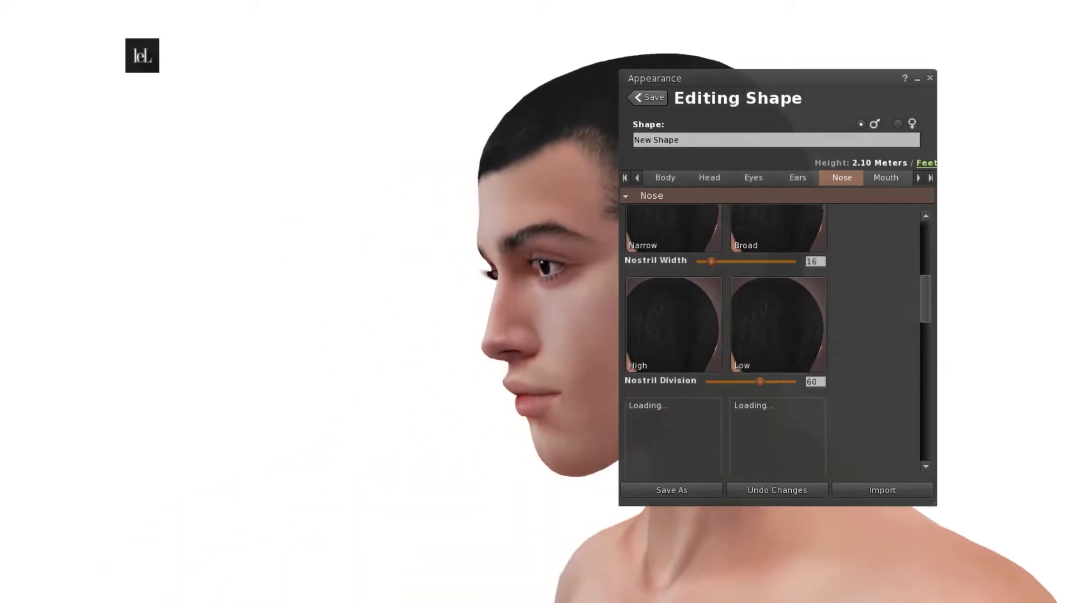
click(751, 382)
- Set the Nose Thickness to 30 and lower the Upper Bridge to 0
scroll(751, 400, down, 4)
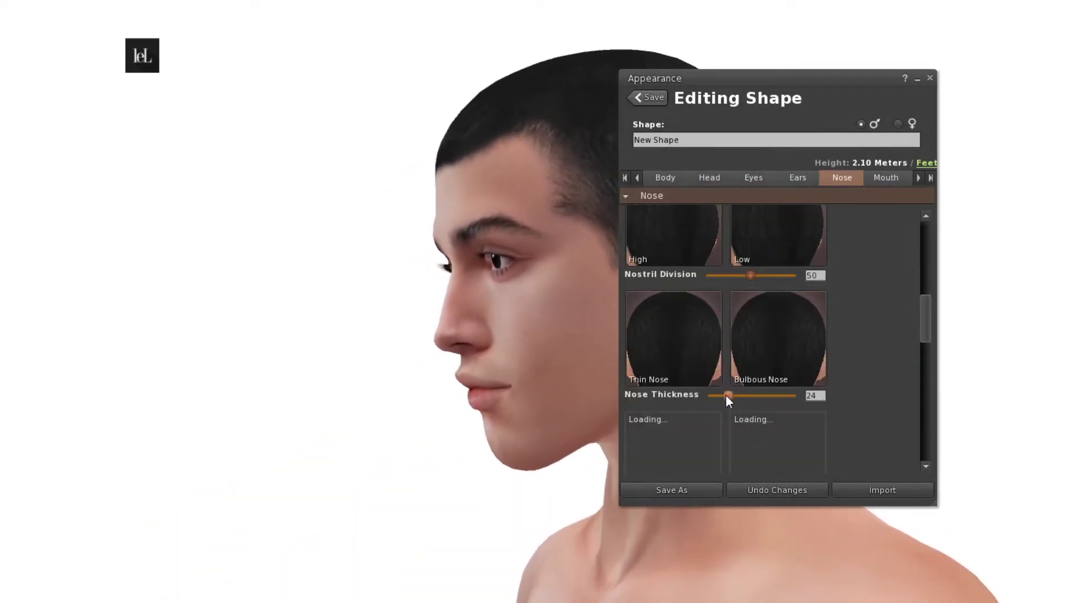
drag(726, 396, 732, 398)
scroll(725, 316, down, 3)
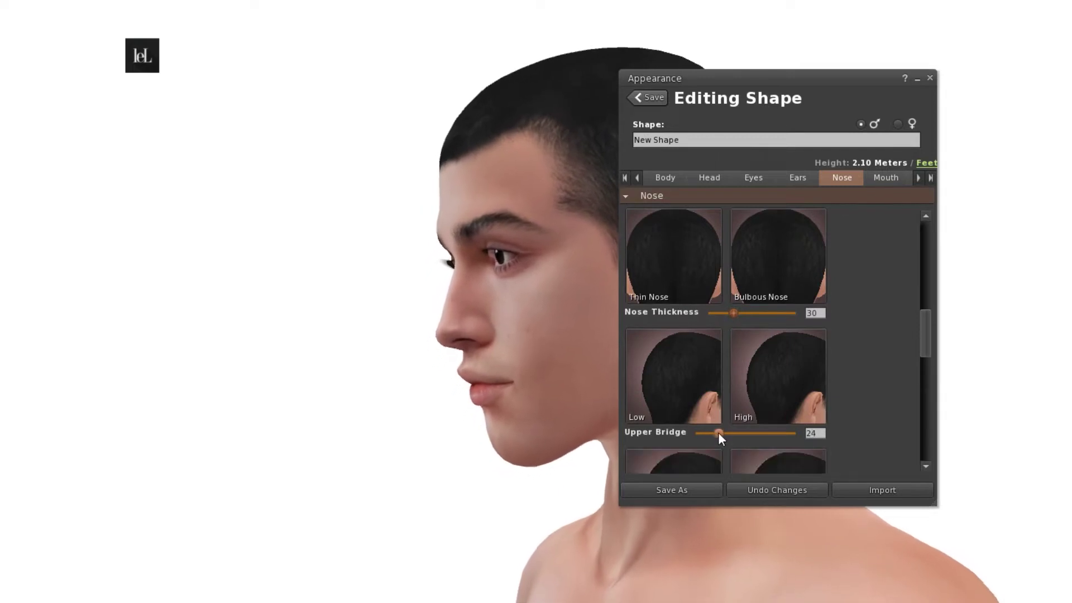
drag(719, 434, 693, 433)
- Set the nose's Lower Bridge to 55 and Bridge Width to 65
scroll(713, 461, down, 5)
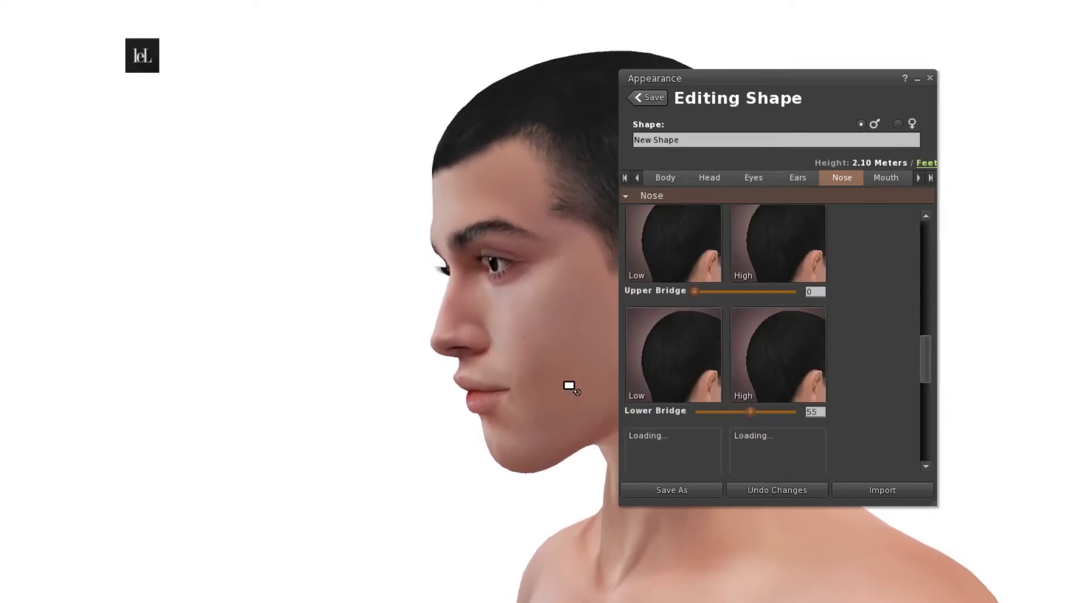
ctrl+alt+drag(569, 385, 837, 386)
scroll(755, 407, down, 5)
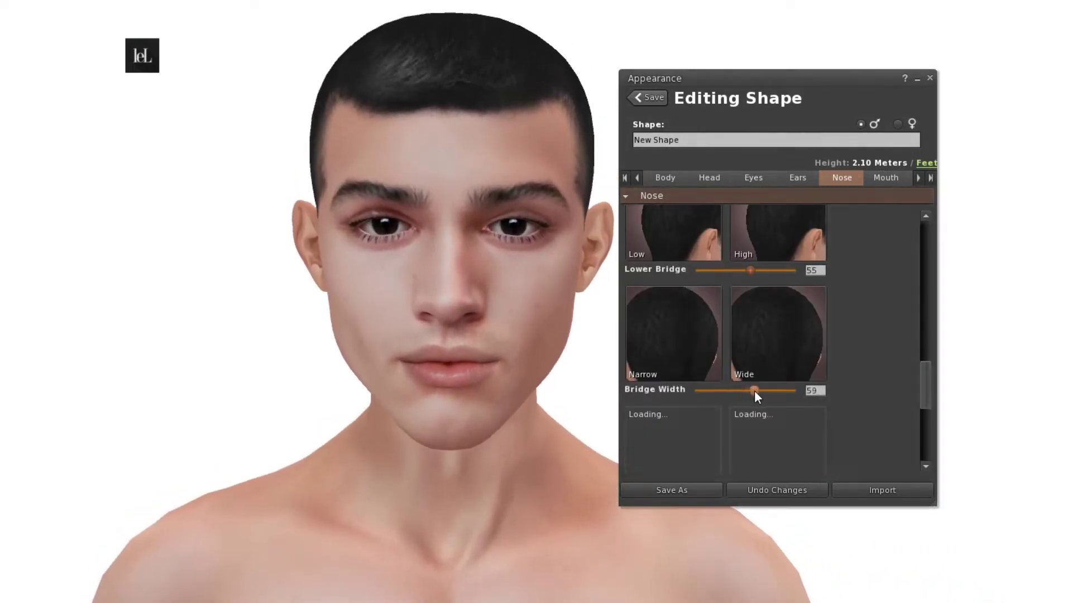
drag(755, 390, 761, 390)
- Set the Nose Tip Angle to 74 and the Nose Tip Shape to 26
scroll(759, 405, down, 4)
drag(524, 333, 605, 344)
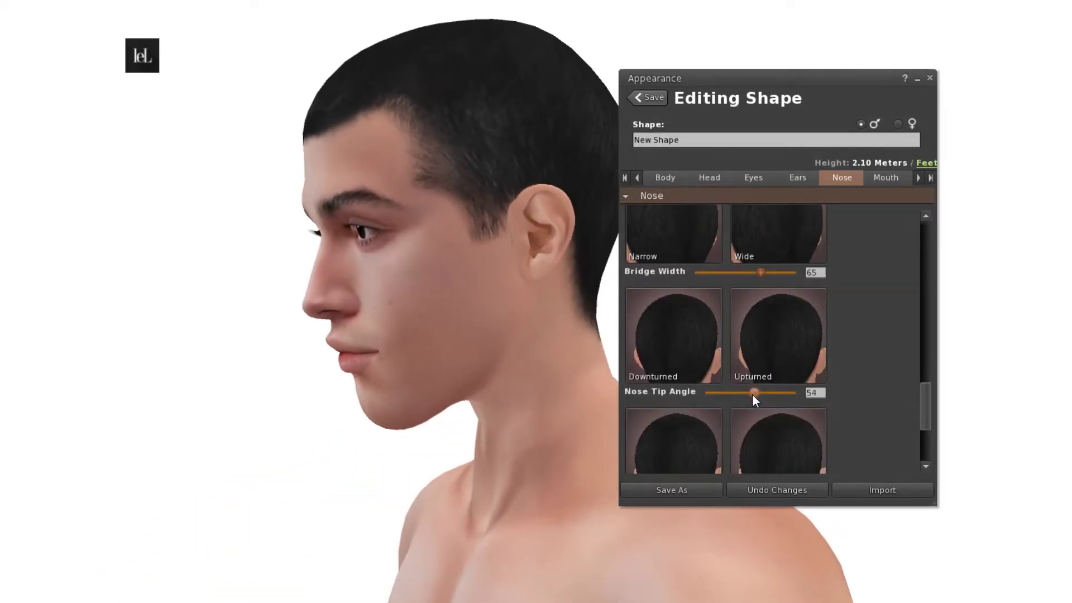
drag(754, 393, 773, 393)
ctrl+alt+drag(536, 317, 804, 317)
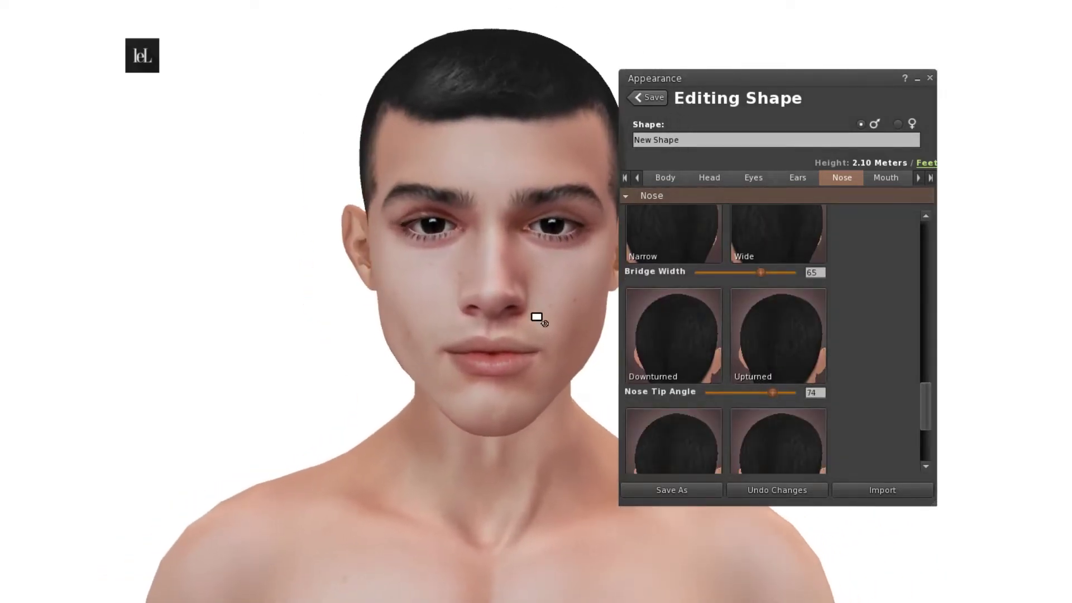
scroll(719, 371, down, 3)
drag(727, 407, 730, 407)
scroll(731, 407, down, 3)
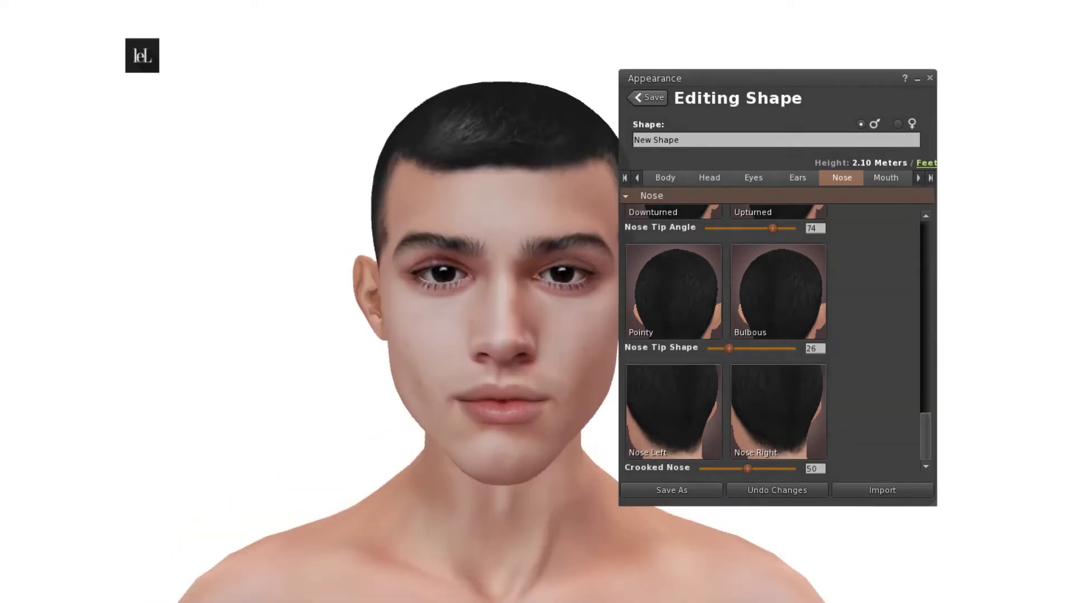
- Set the mouth's Lip Width to 47 and Lip Fullness to about 52
click(870, 178)
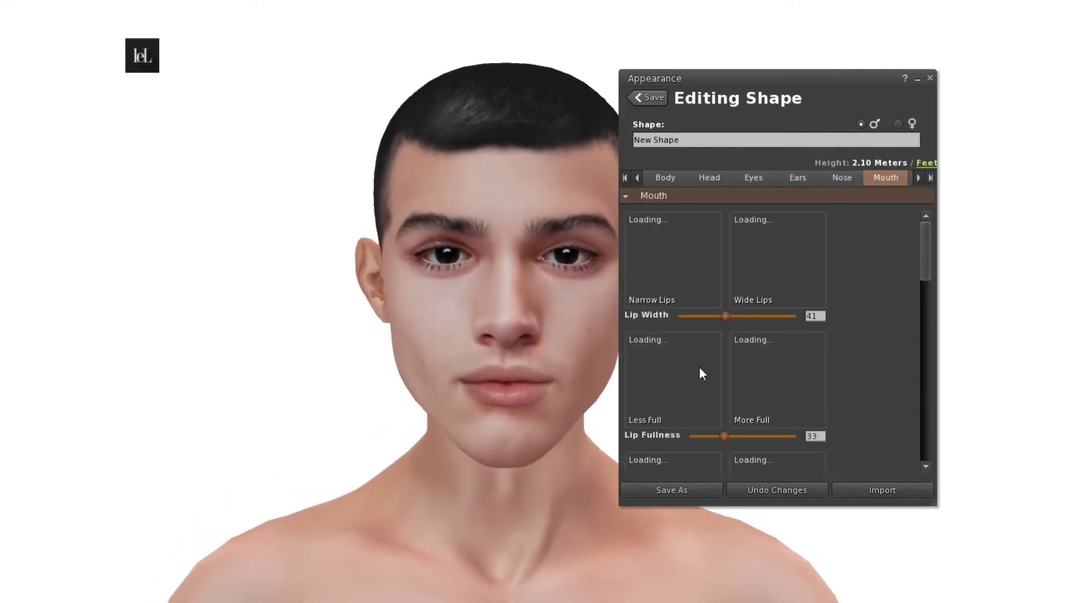
drag(726, 316, 734, 316)
drag(746, 435, 749, 435)
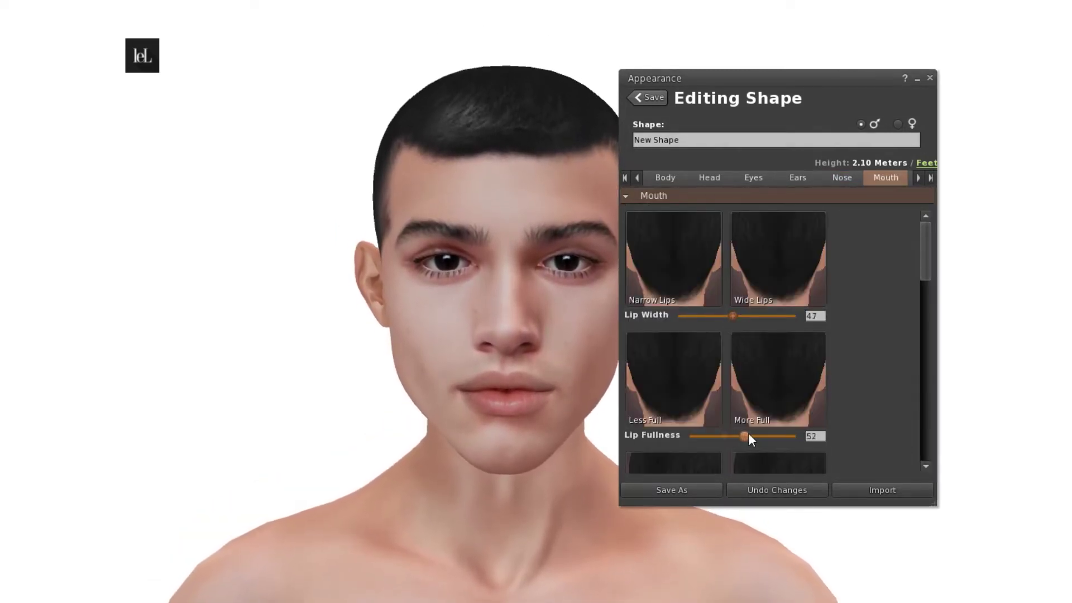
- Fine-tune the lip proportions that follow Lip Fullness and set the Mouth Position to 52
scroll(749, 435, down, 3)
drag(755, 390, 751, 394)
scroll(726, 399, down, 3)
alt+drag(530, 306, 588, 318)
scroll(745, 381, down, 3)
drag(749, 383, 751, 383)
scroll(752, 387, down, 6)
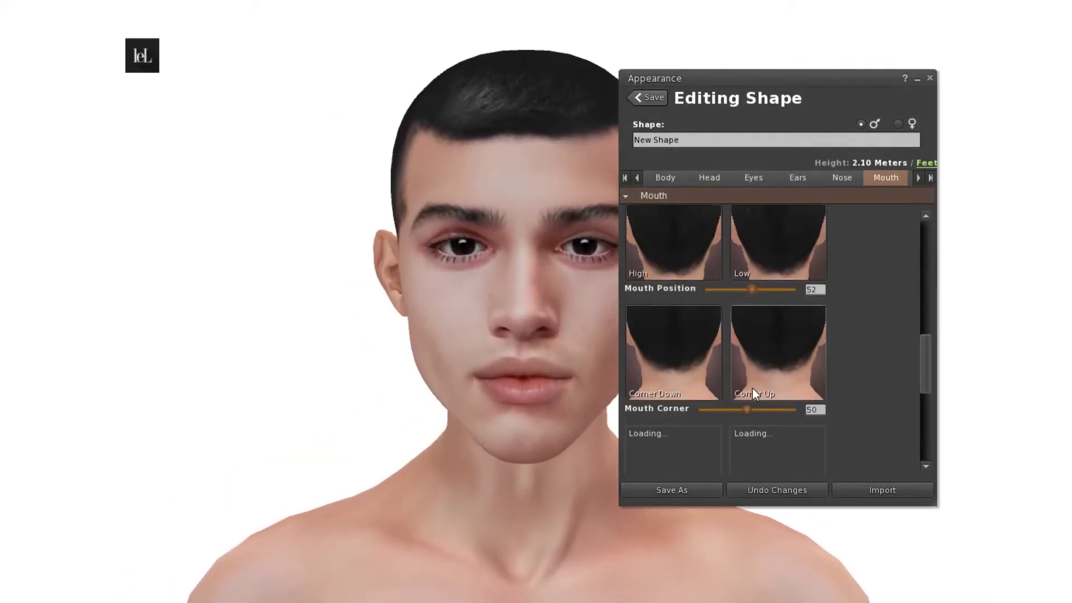
- Set the mouth's Lip Cleft to 100, and refine the Lip Width to 56 and Lip Fullness to about 48
click(758, 387)
scroll(755, 409, down, 3)
click(793, 402)
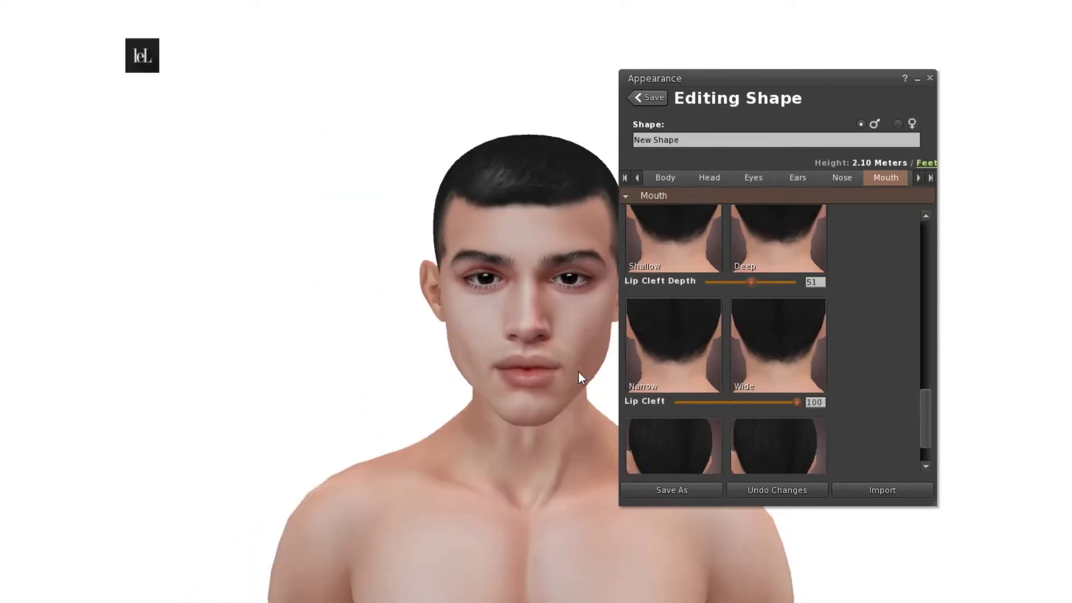
scroll(702, 397, down, 3)
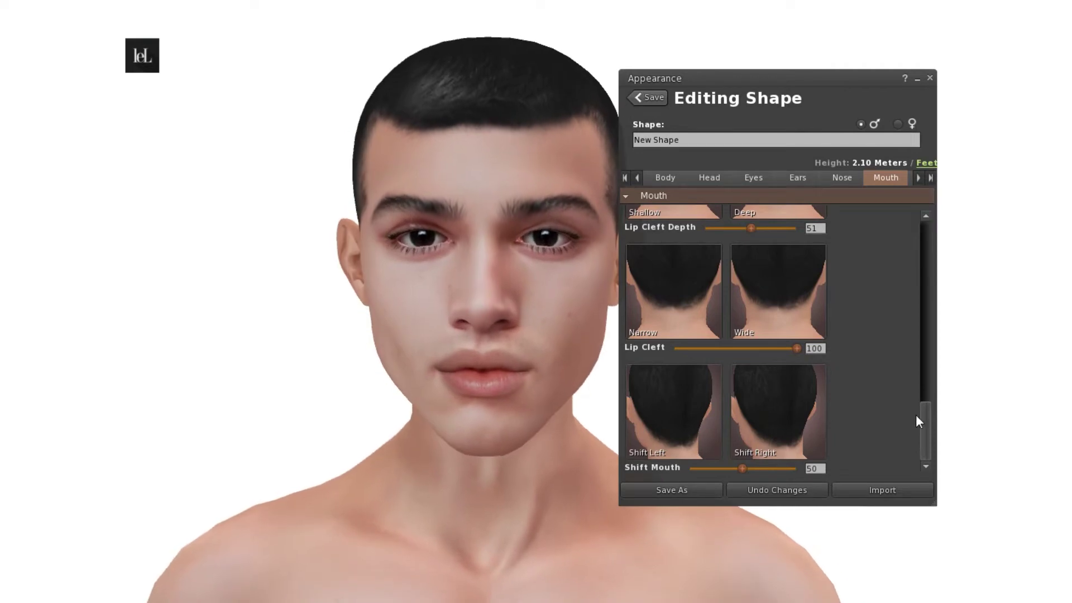
drag(925, 420, 925, 229)
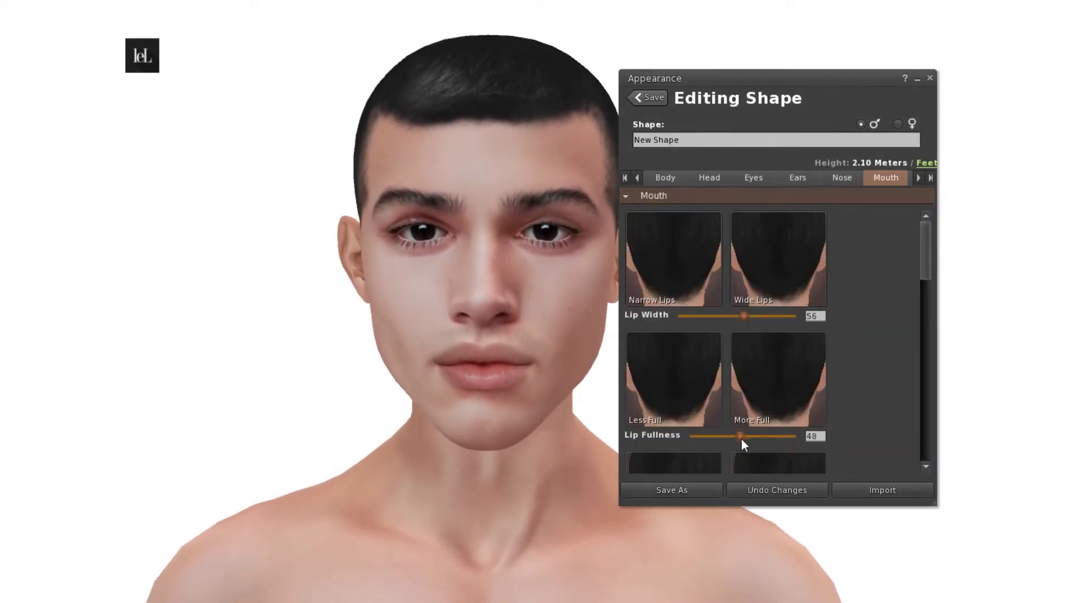
scroll(743, 437, down, 10)
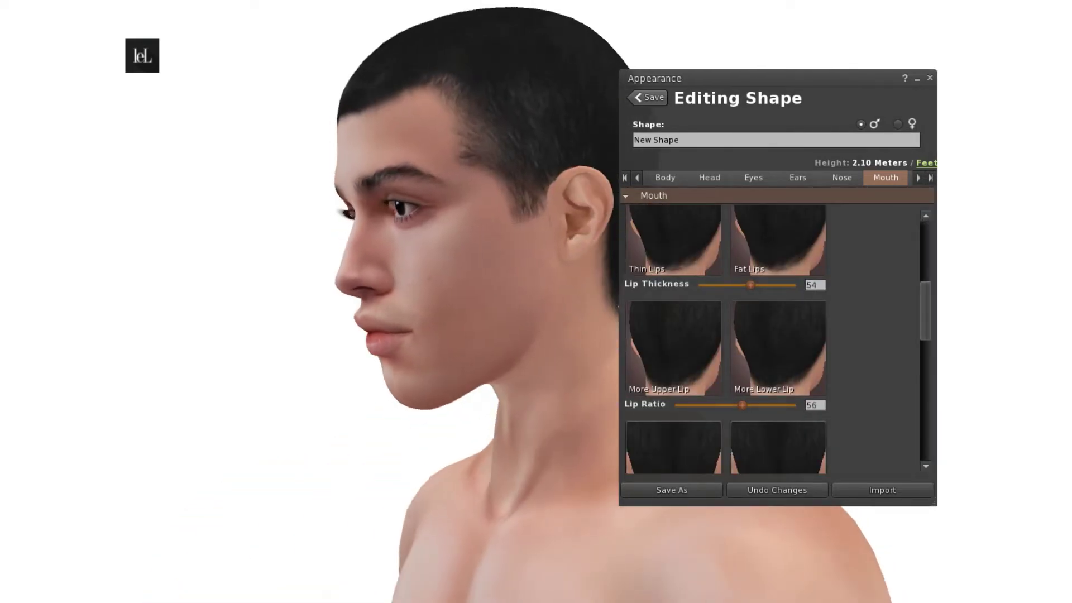
- Set the chin's Jaw Shape to 37 and Chin Depth to 46
click(845, 185)
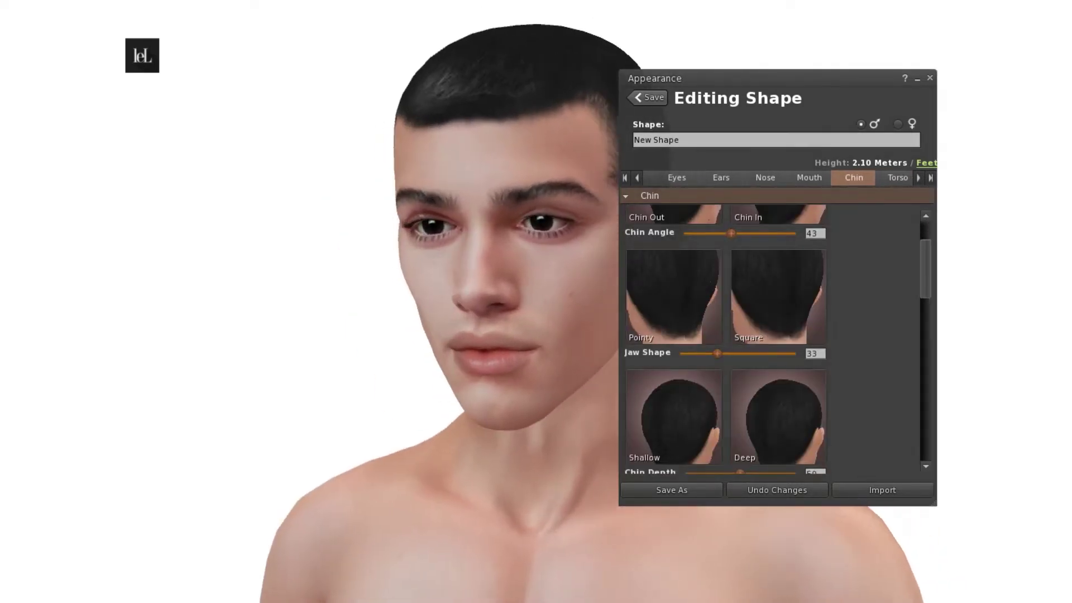
click(712, 354)
scroll(713, 355, down, 2)
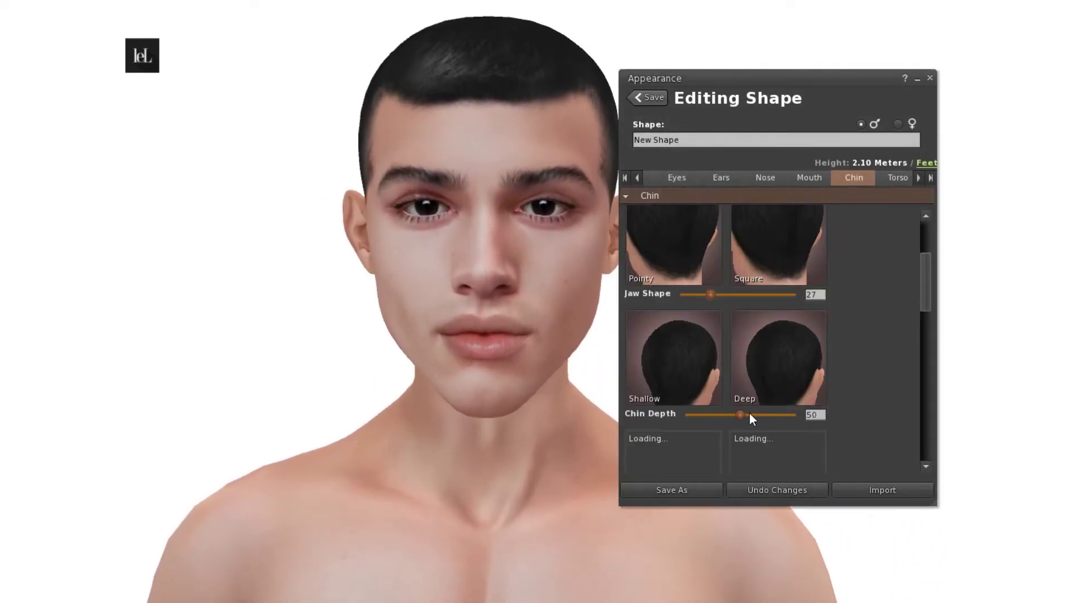
drag(750, 412, 736, 414)
drag(711, 297, 721, 300)
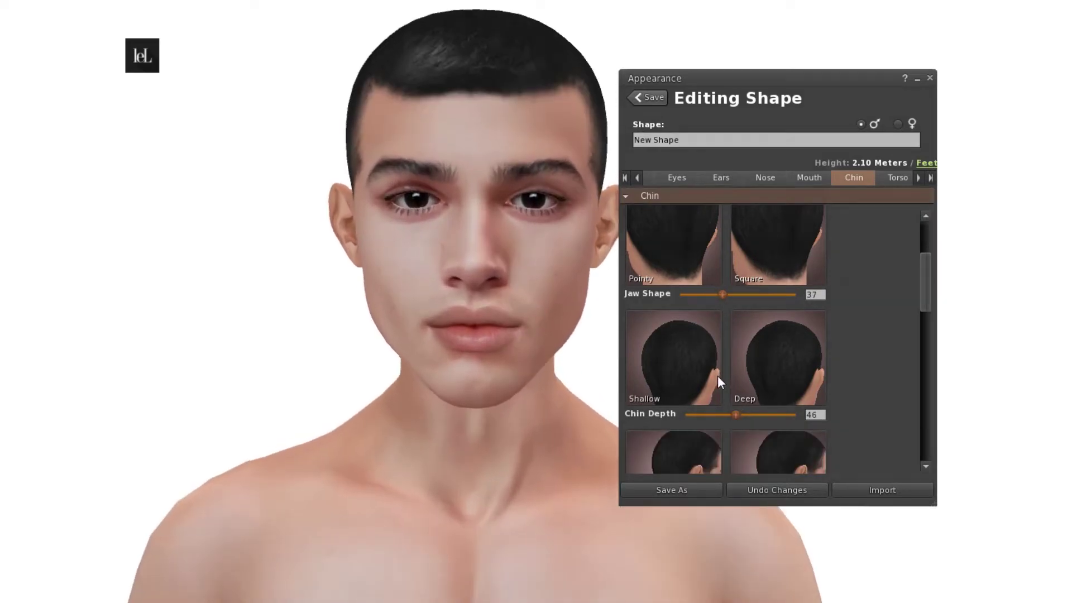
- Set the Jaw Angle to 30 and keep the Jaw Jut at 50
scroll(718, 376, down, 2)
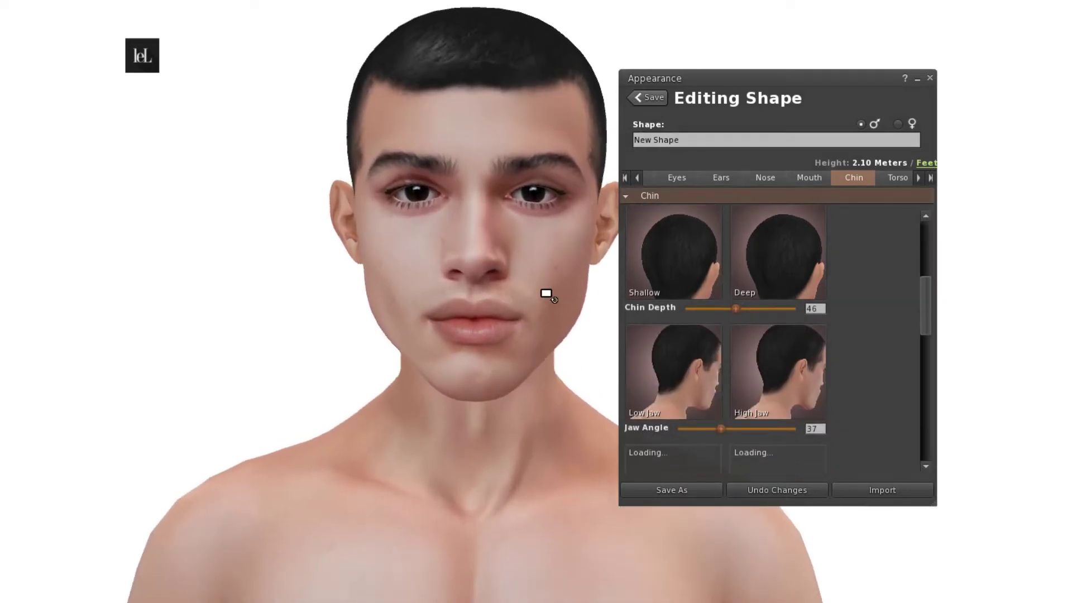
drag(721, 427, 712, 428)
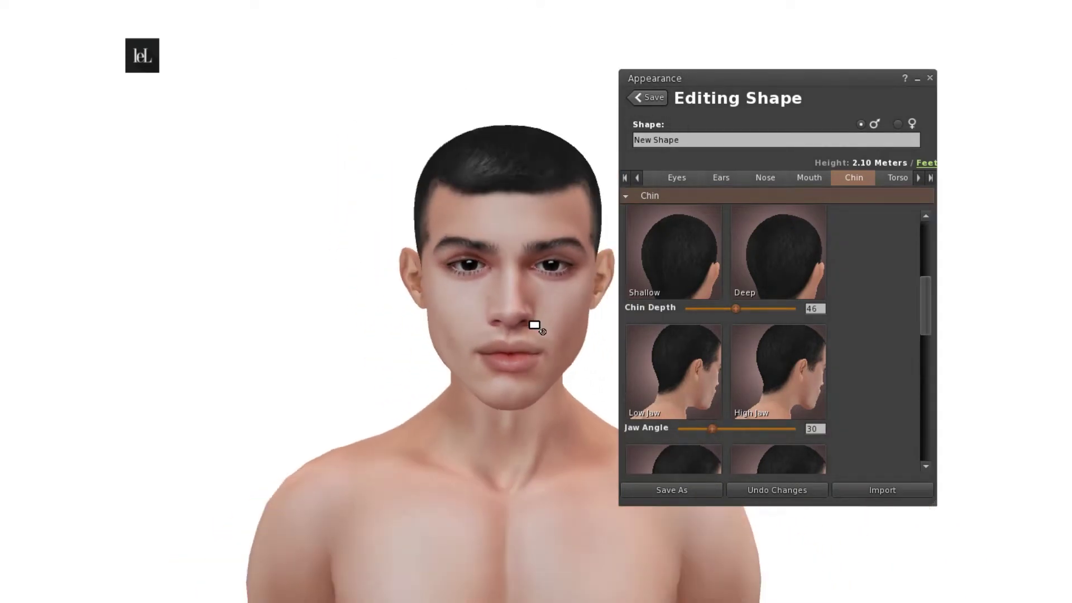
scroll(746, 375, down, 3)
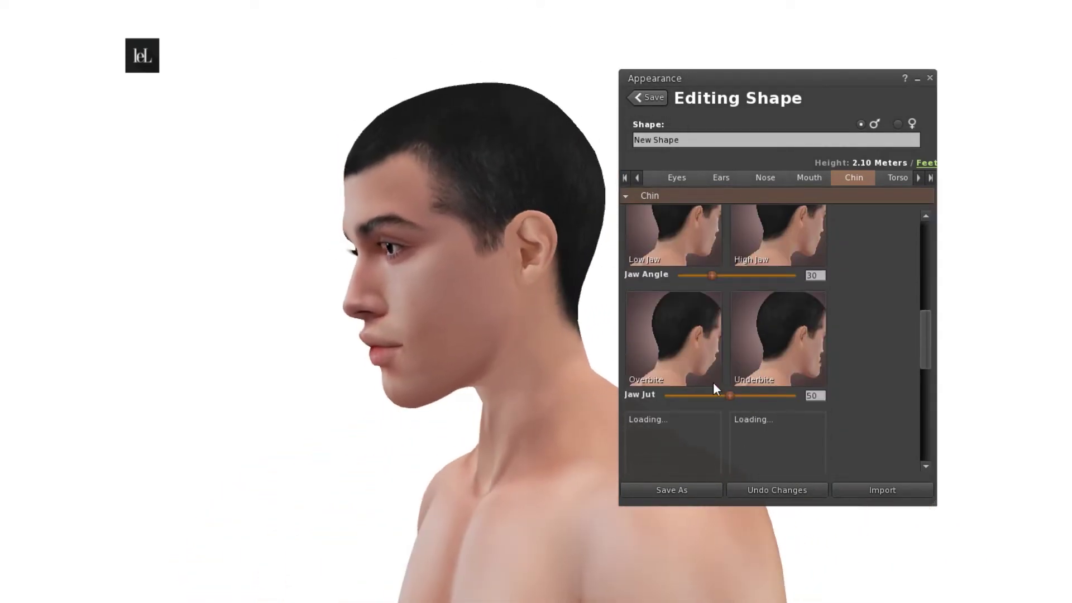
drag(730, 395, 729, 397)
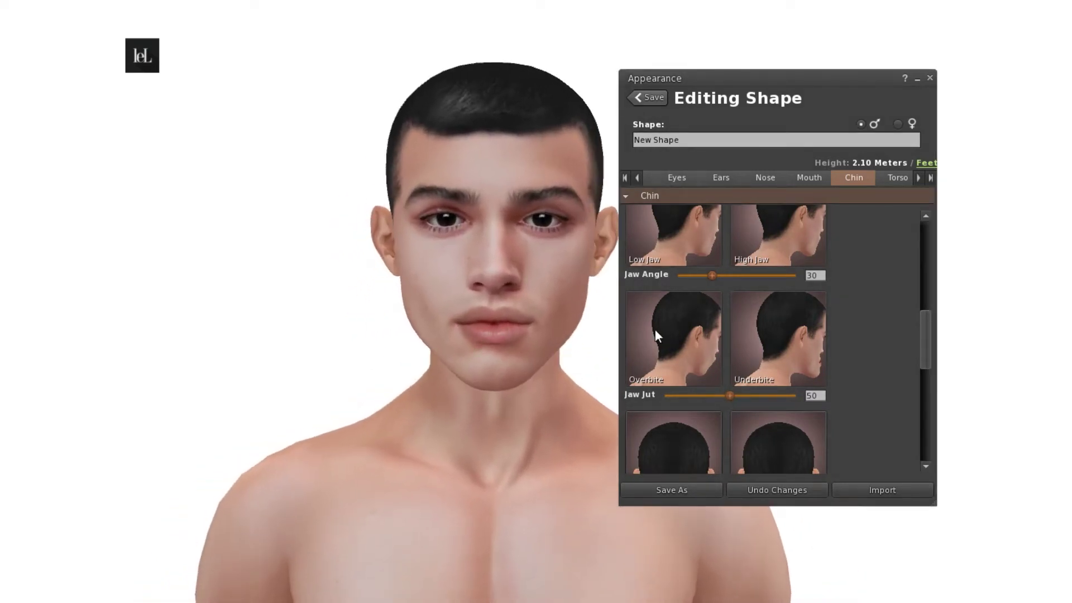
scroll(716, 403, down, 7)
scroll(719, 407, up, 4)
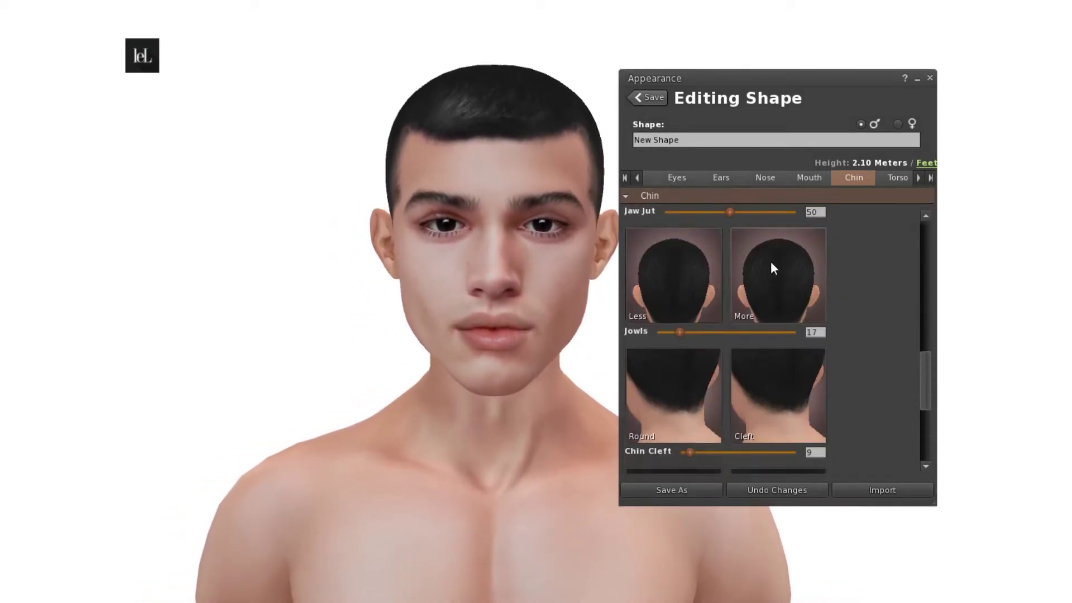
- Return to the head settings and set the Head Shape to 64
click(638, 178)
click(680, 177)
scroll(733, 317, up, 10)
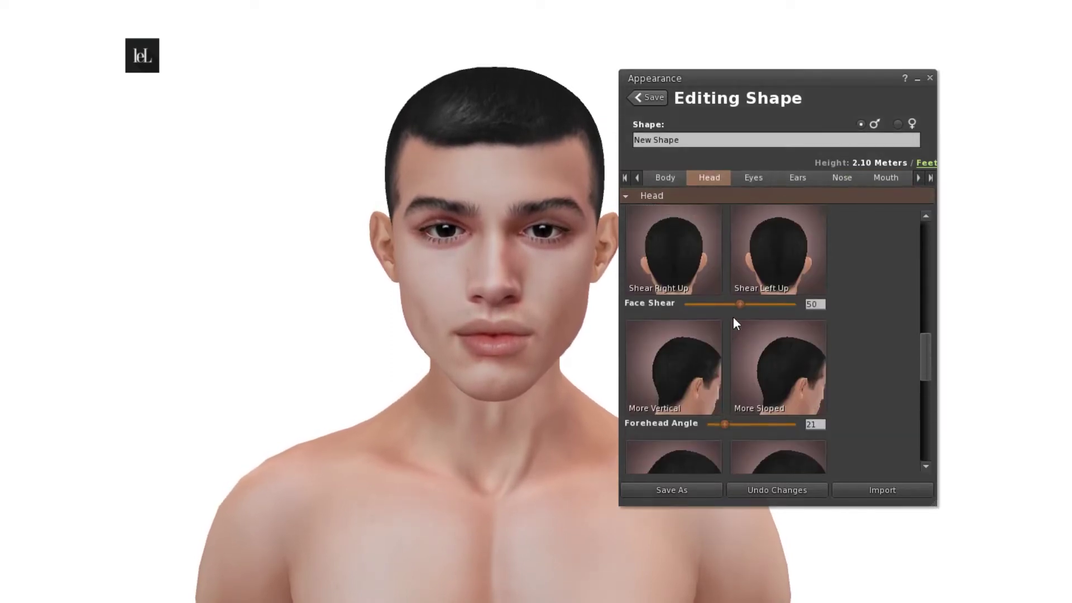
drag(765, 333, 758, 333)
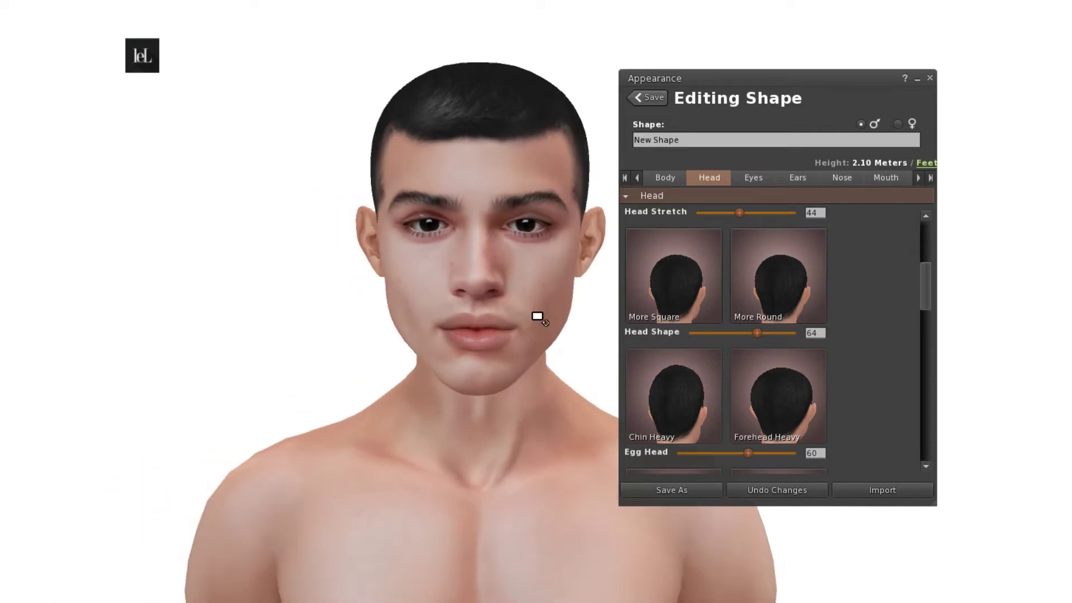
scroll(850, 176, down, 2)
- Set the torso's Torso Muscles to about 35 and Neck Thickness to 51
click(853, 177)
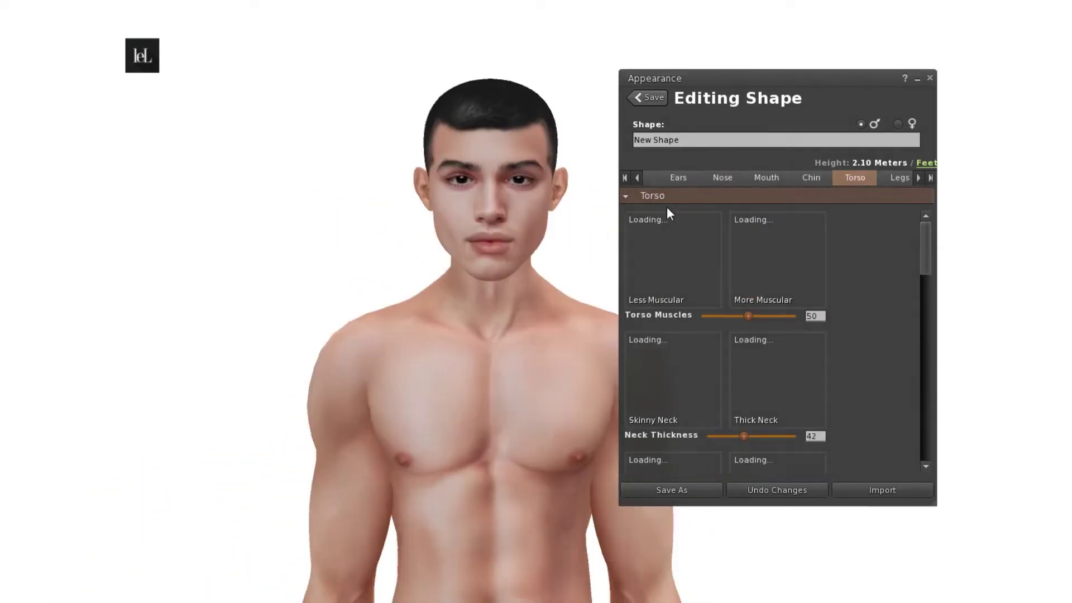
scroll(773, 318, down, 1)
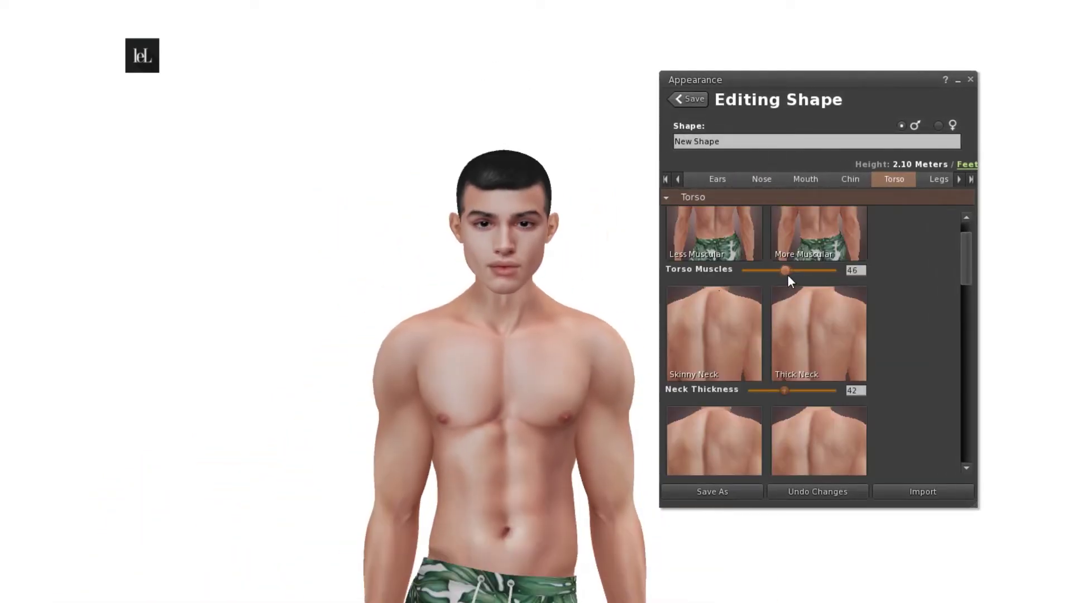
drag(787, 274, 779, 273)
scroll(787, 344, down, 1)
drag(787, 344, 788, 340)
scroll(774, 408, down, 2)
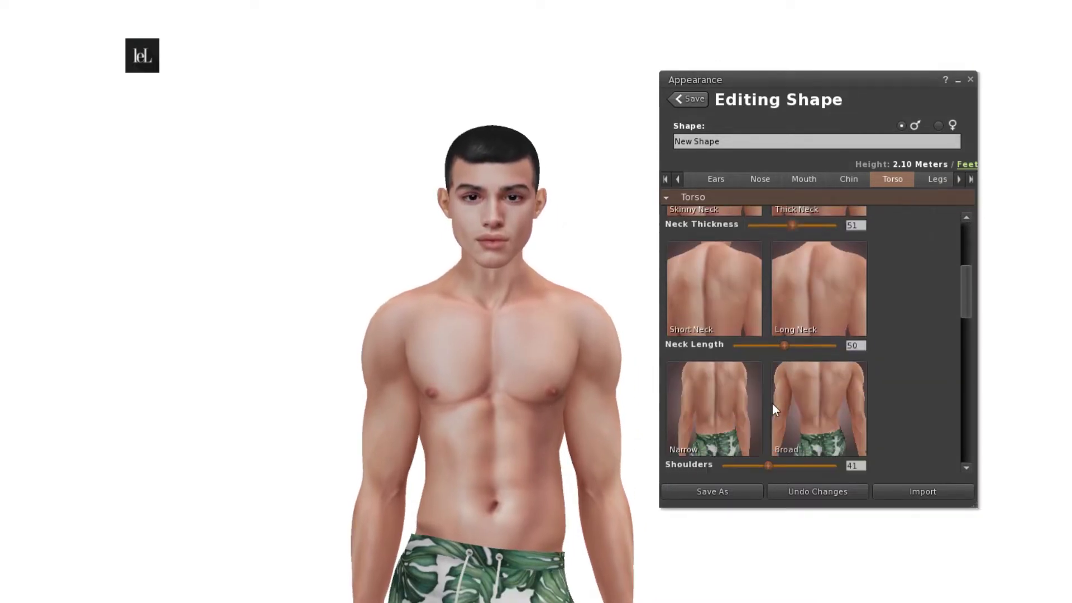
- Set the Neck Length to 51 and the Shoulders to 49
scroll(786, 348, down, 2)
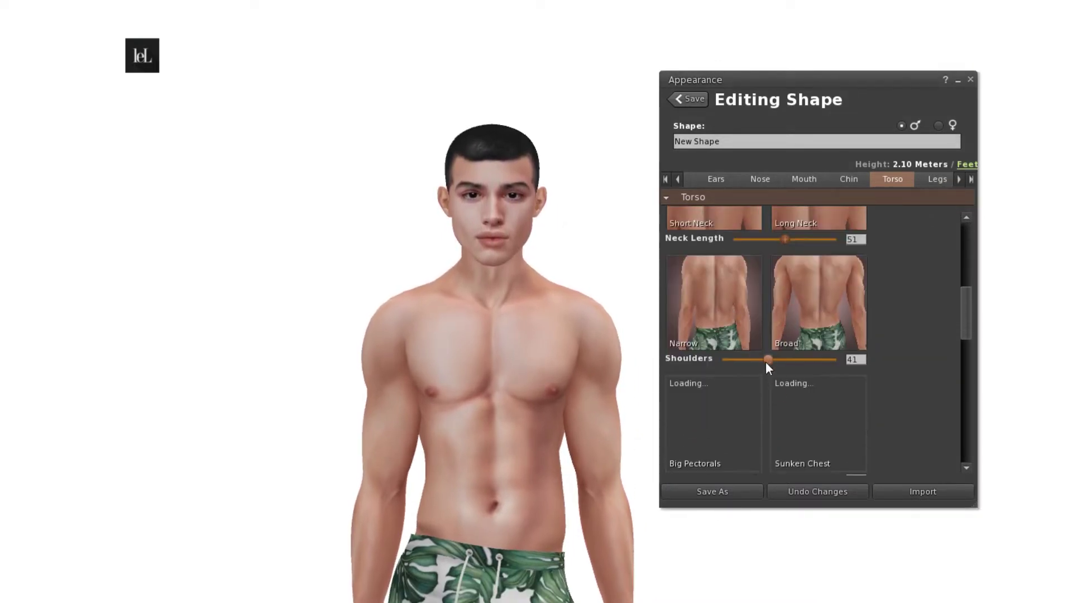
scroll(777, 365, down, 3)
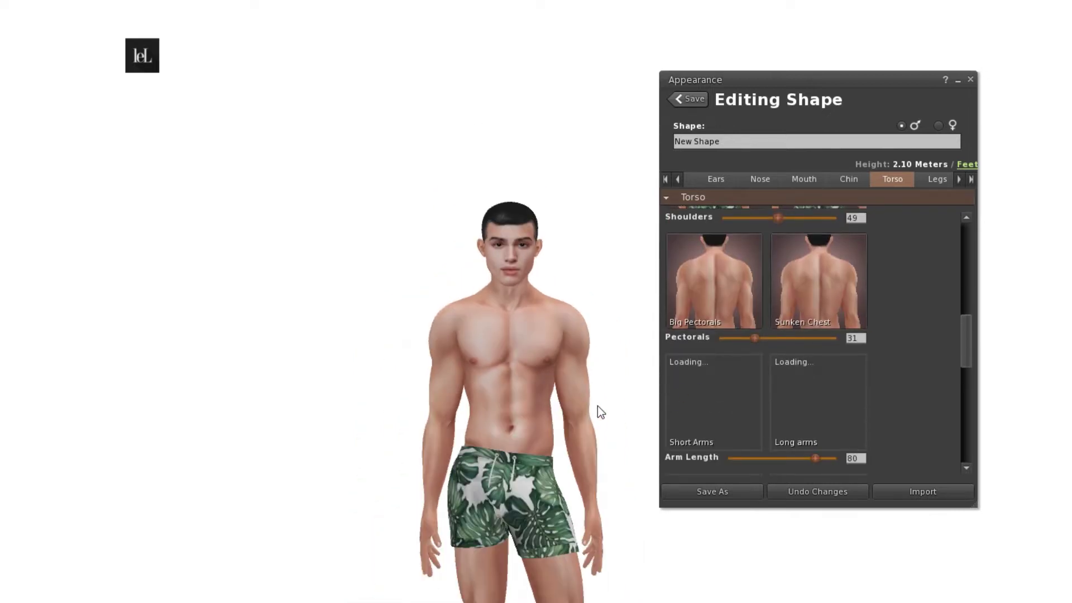
- Set the torso's Hand Size to 37
scroll(758, 399, down, 1)
scroll(757, 399, down, 2)
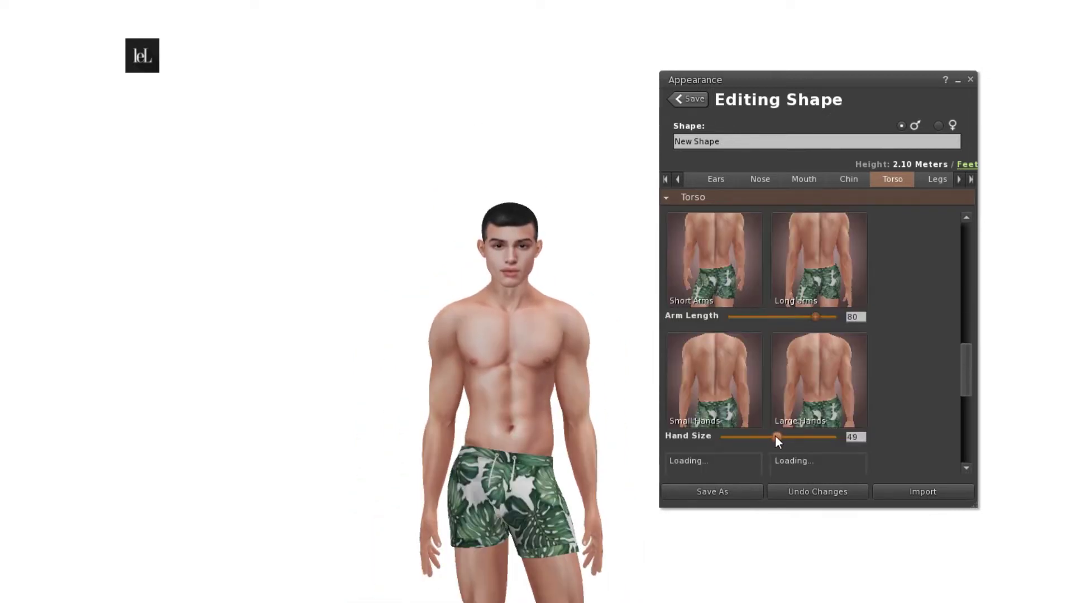
drag(763, 438, 762, 439)
mouse_move(541, 399)
alt+mouse_down()
mouse_move(731, 399)
mouse_move(541, 399)
alt+mouse_up()
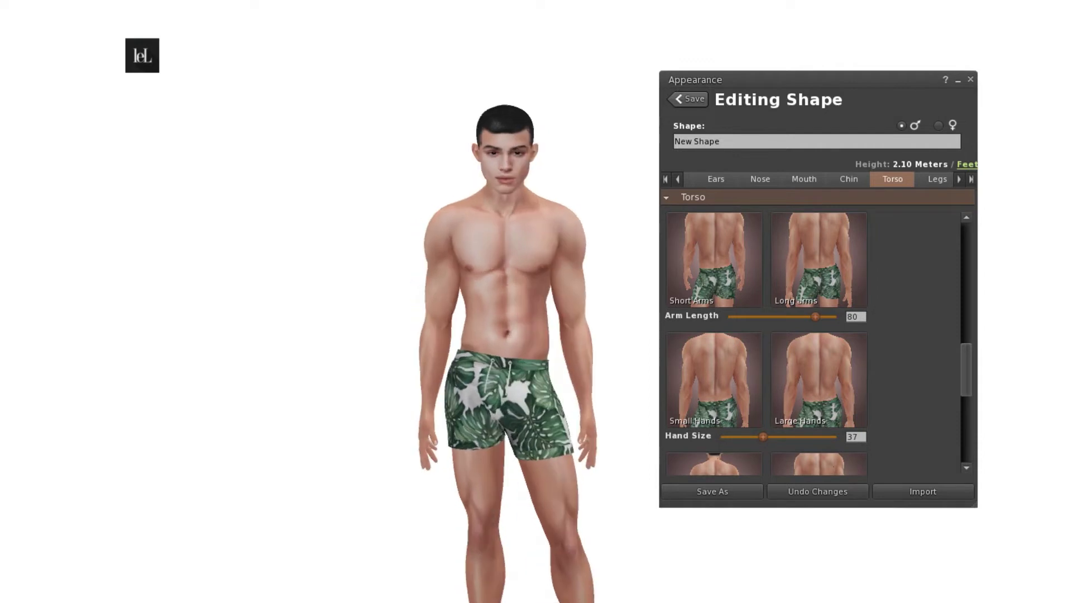
- Set the Love Handles to about 37 and review the Torso Muscles setting
scroll(785, 343, down, 3)
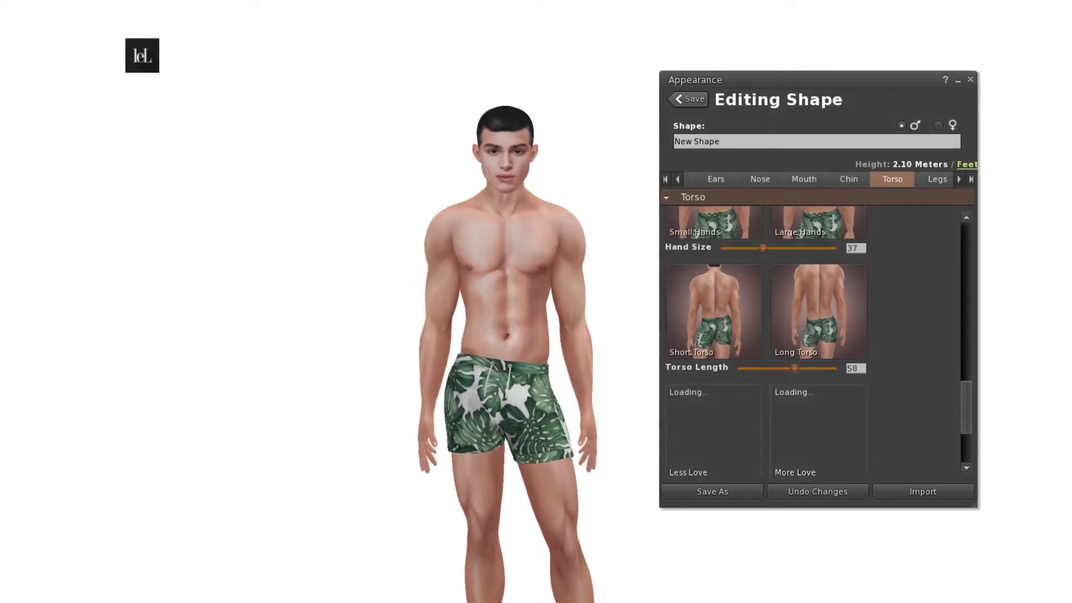
scroll(768, 359, down, 2)
drag(769, 360, 775, 360)
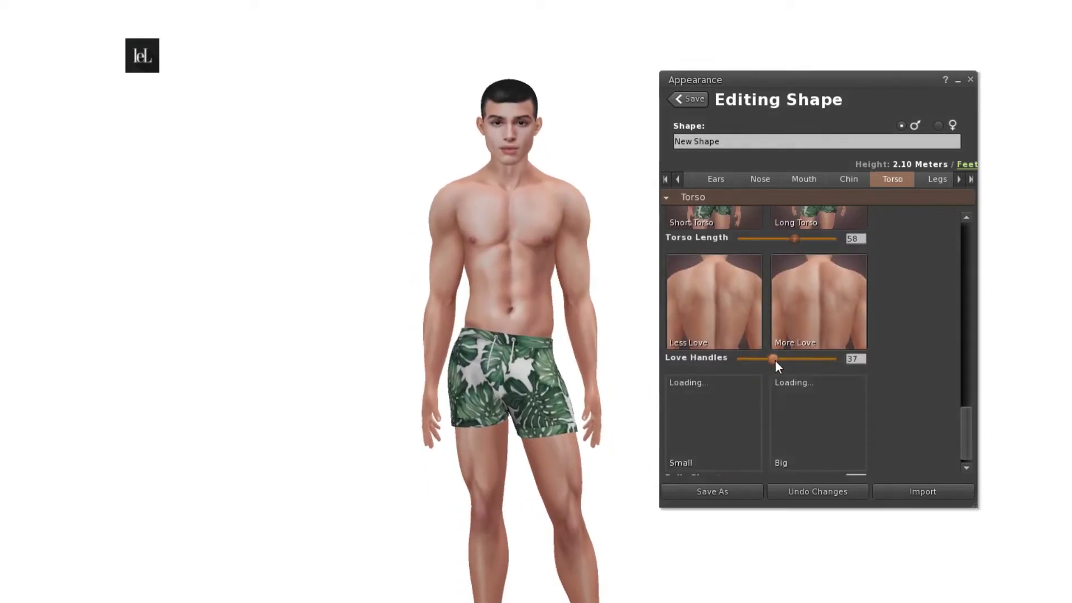
scroll(777, 374, up, 1)
drag(965, 412, 965, 234)
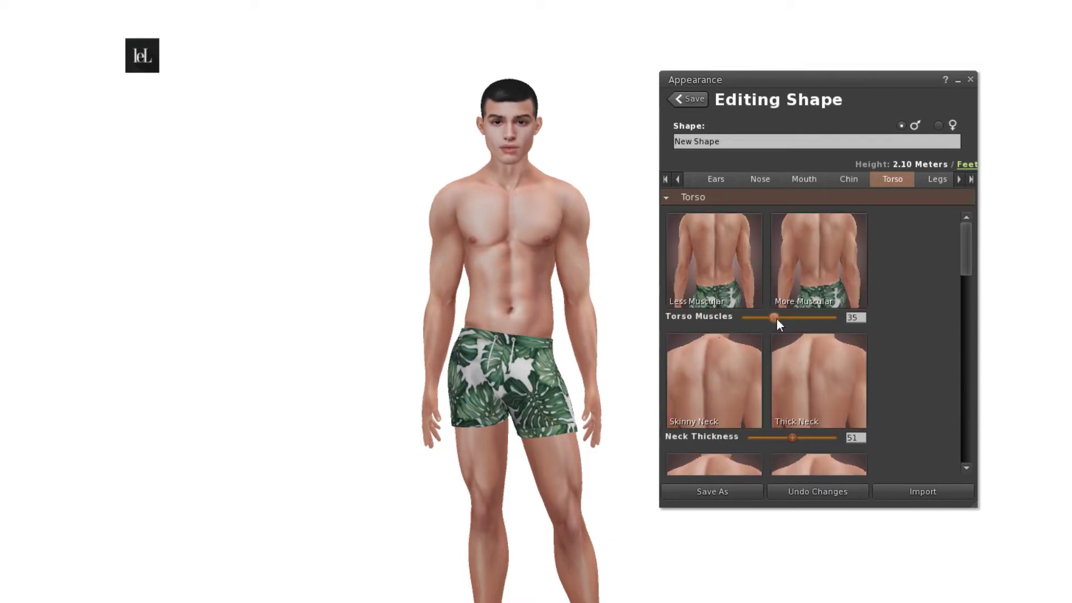
- Fine-tune the Leg Muscles and set the Leg Length to 64 and Hip Width to 63
click(941, 178)
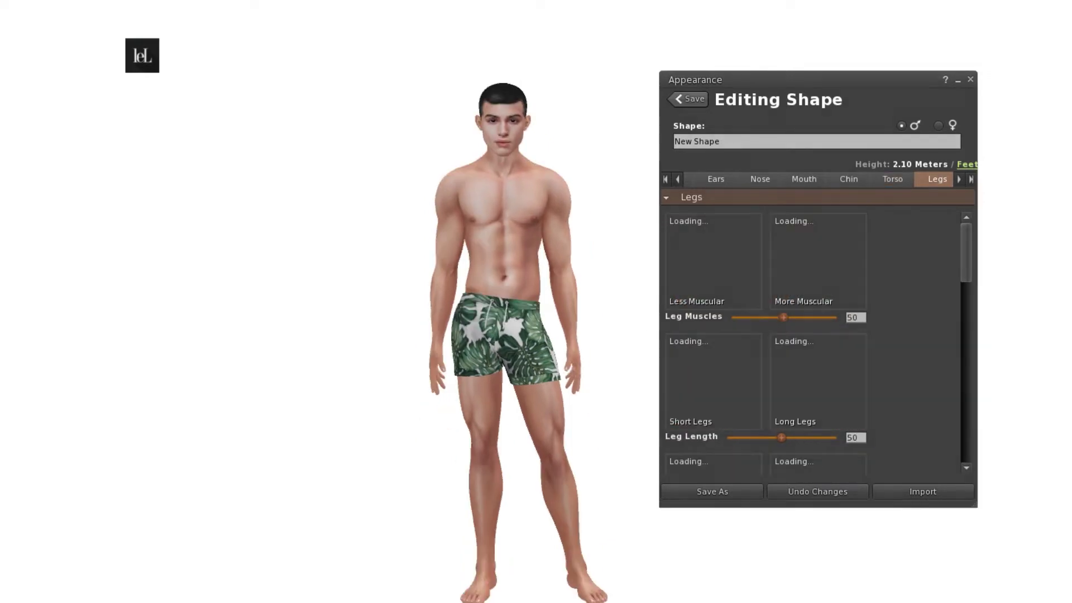
drag(781, 319, 784, 317)
scroll(784, 317, down, 2)
drag(783, 366, 798, 366)
scroll(799, 369, down, 2)
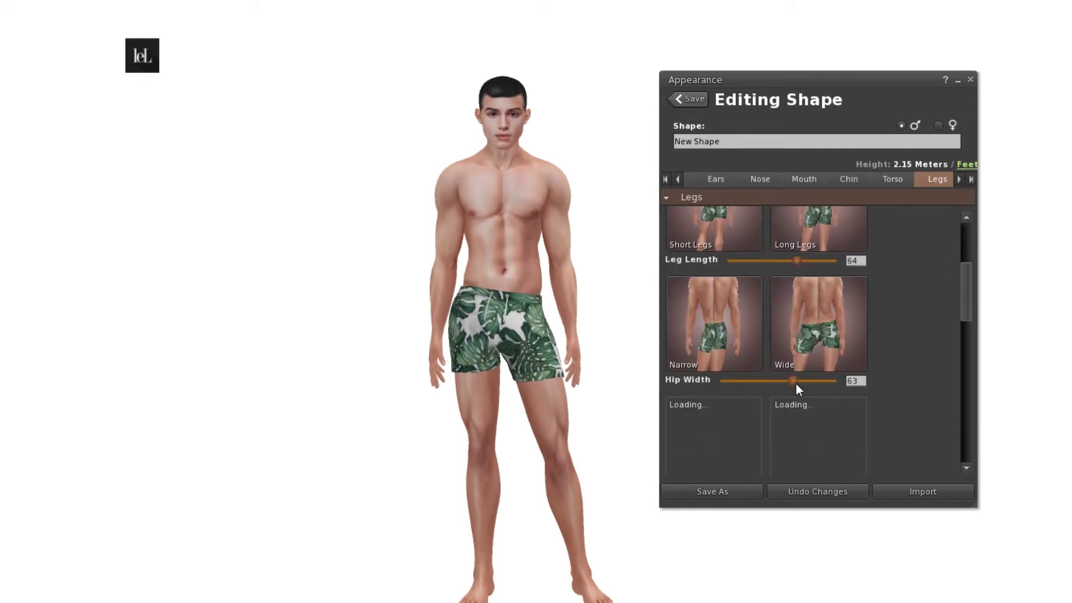
- Set the Hip Length to 54 and the Butt Size to 40
scroll(795, 385, down, 2)
drag(781, 383, 785, 383)
scroll(776, 402, down, 1)
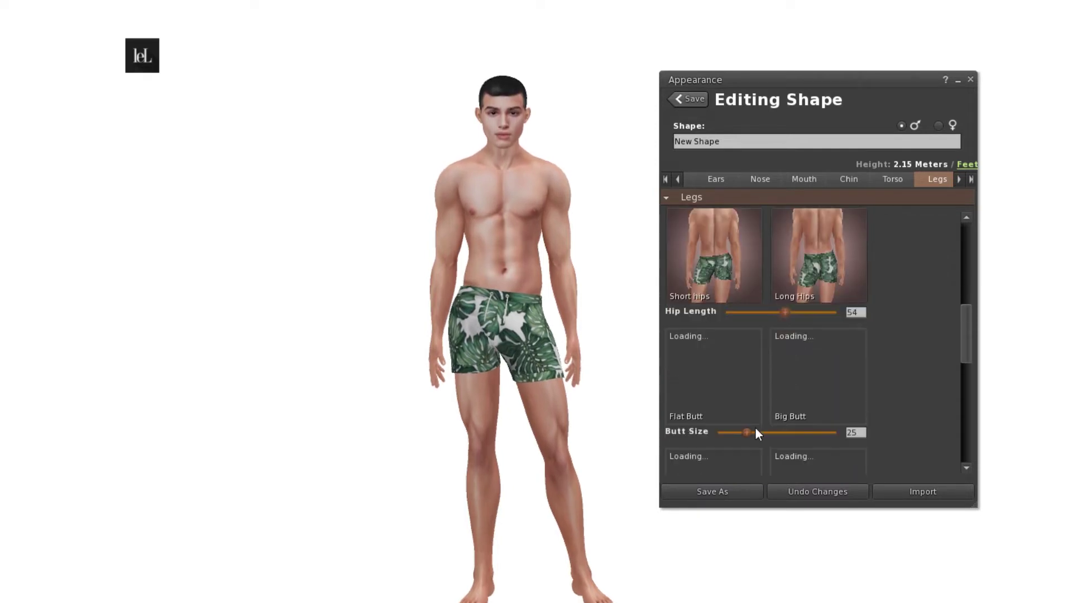
drag(756, 431, 765, 433)
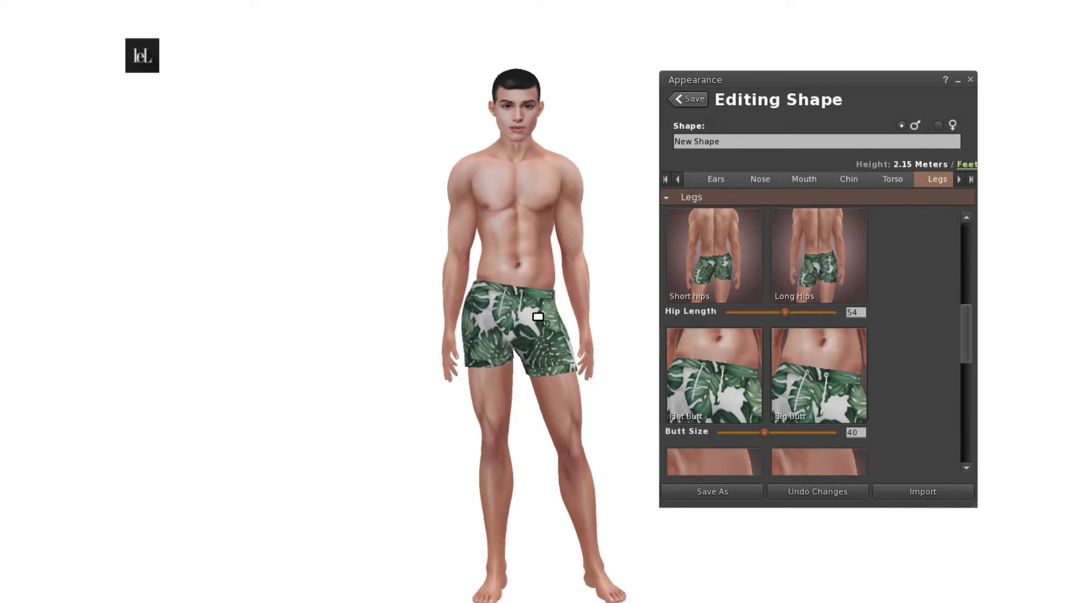
- Set the legs' Saddle Bags to 21 and Foot Size to 31
scroll(759, 405, down, 5)
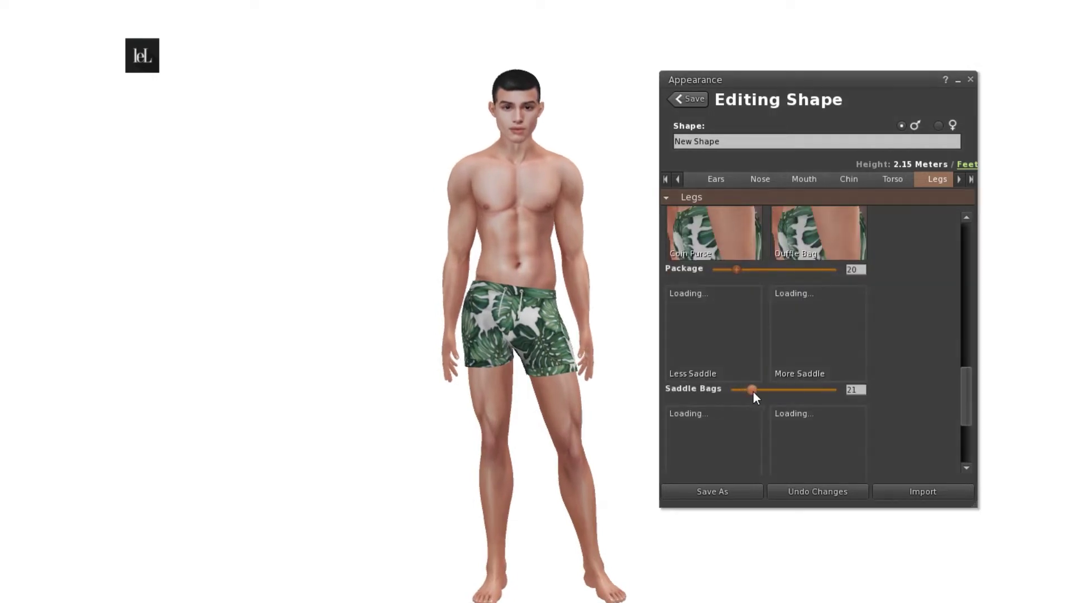
scroll(753, 391, down, 3)
alt+drag(592, 358, 391, 357)
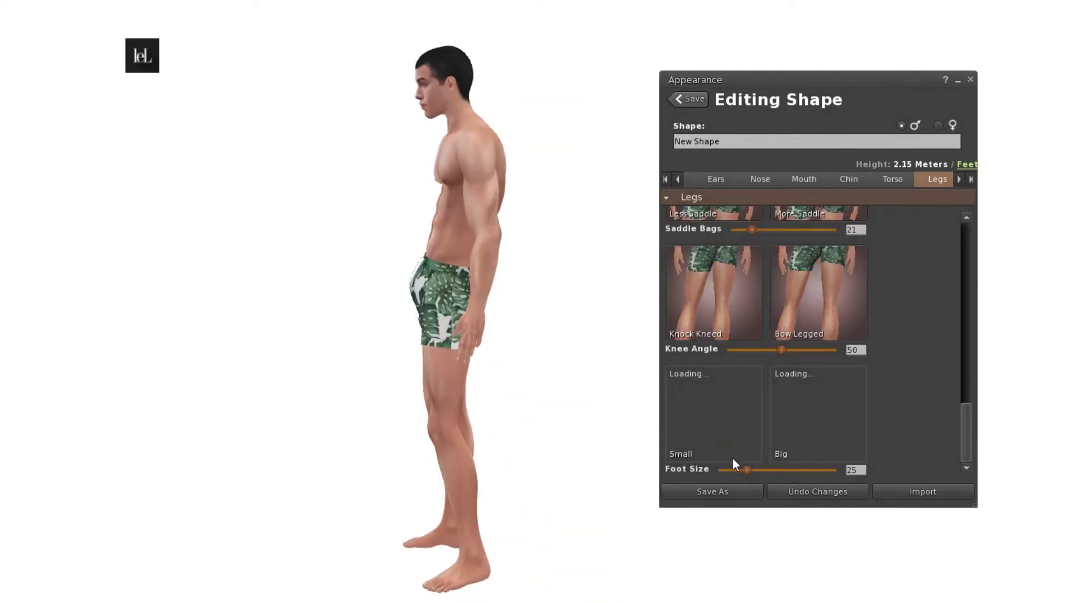
drag(746, 470, 754, 470)
- Go back to the face and refine the Head Shape to 66
ctrl+alt+drag(452, 171, 535, 296)
scroll(739, 183, up, 3)
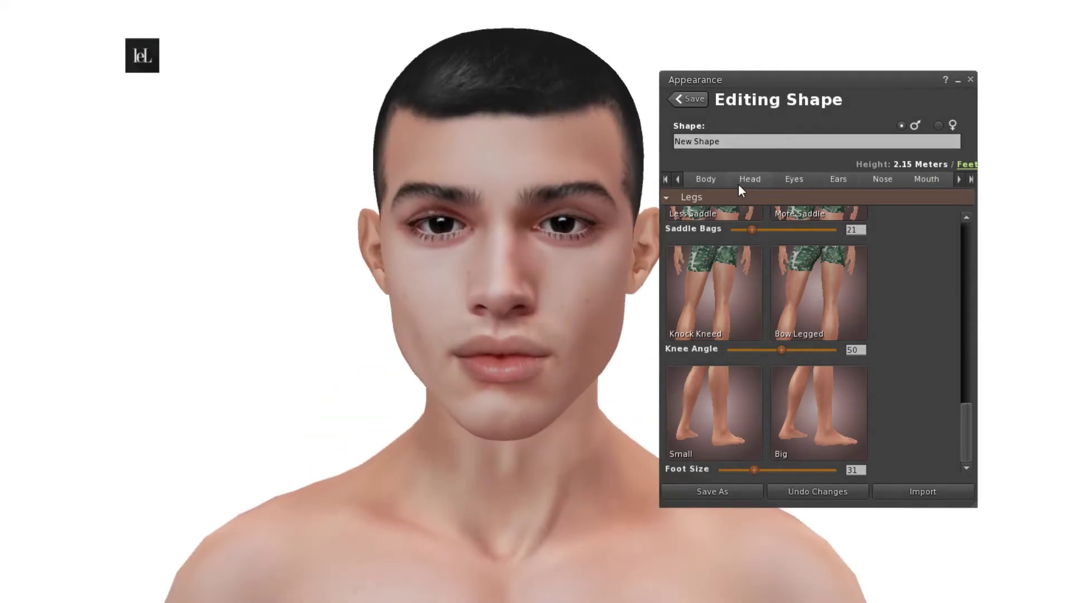
click(750, 179)
scroll(551, 328, down, 3)
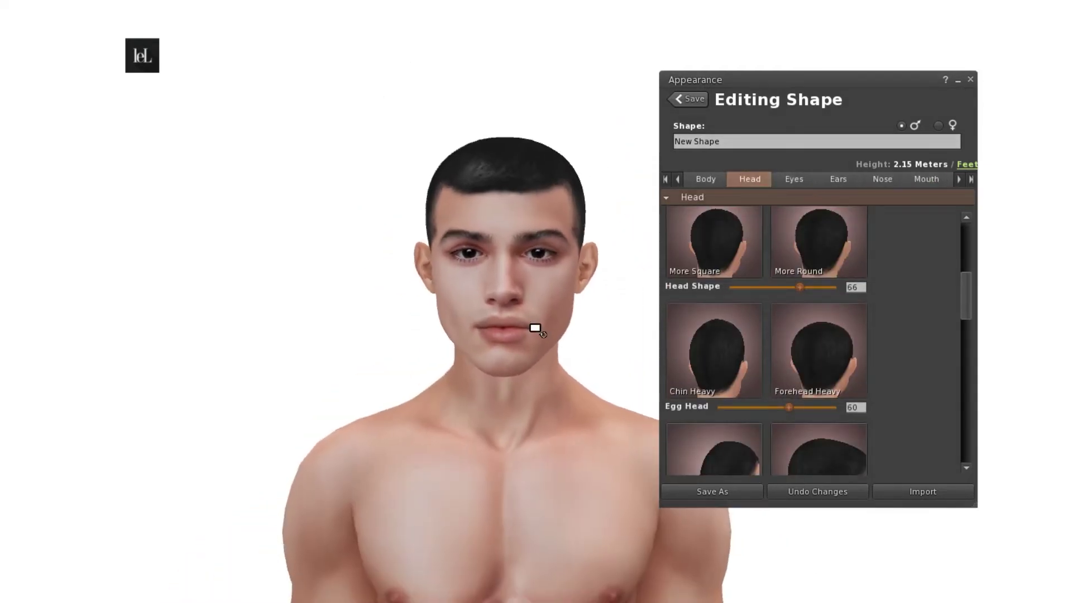
scroll(874, 187, down, 3)
- Reopen the chin settings and set the Jaw Angle to 23
click(848, 178)
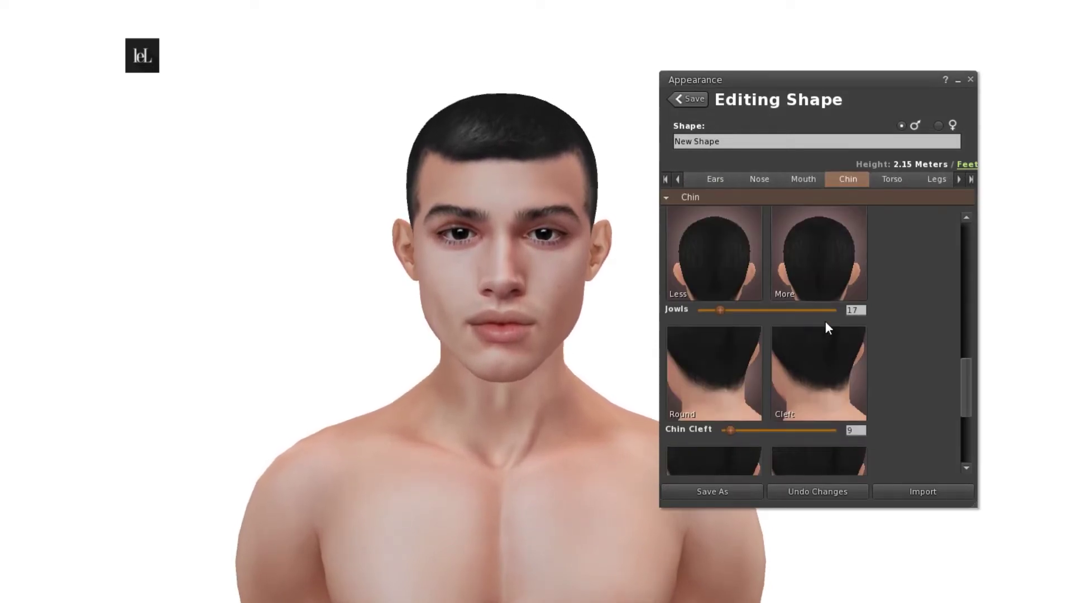
scroll(826, 327, up, 5)
scroll(821, 327, up, 4)
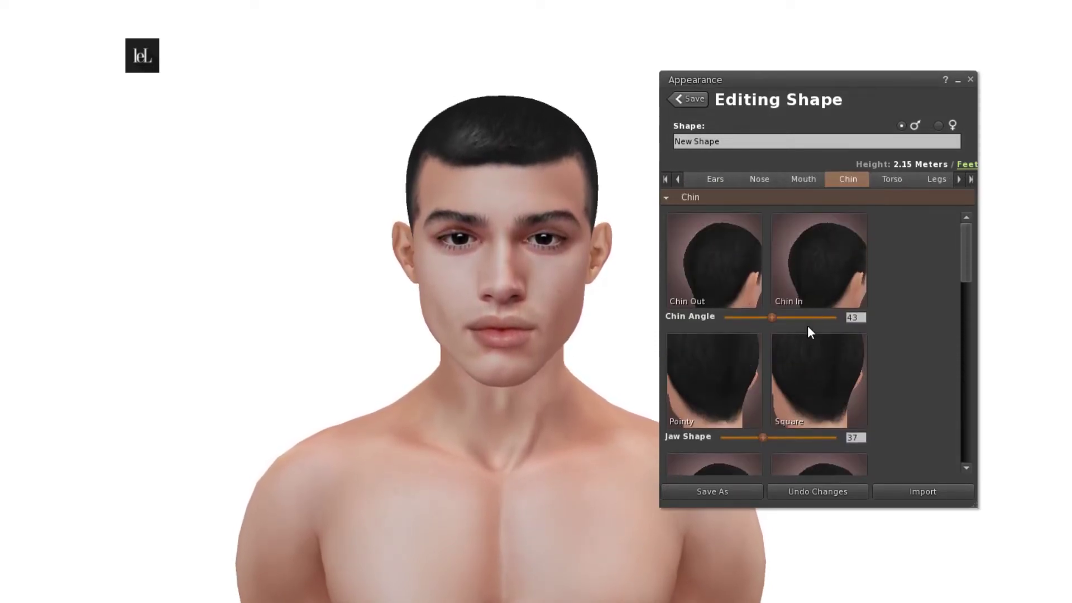
scroll(788, 335, down, 2)
drag(765, 343, 744, 370)
scroll(749, 368, down, 3)
scroll(754, 398, down, 3)
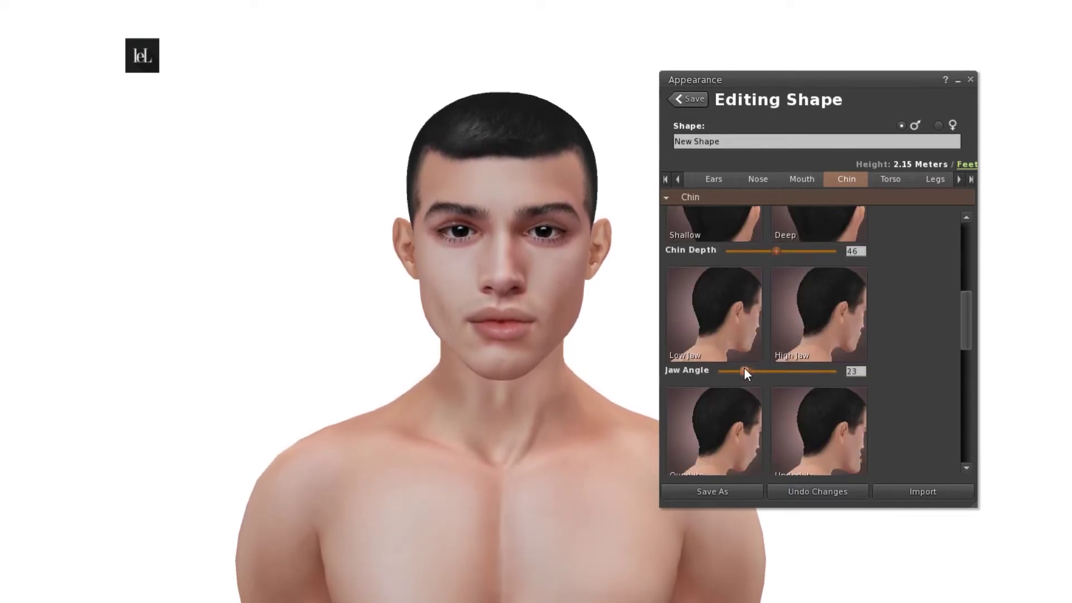
- Set the Chin Depth to 44 and the Chin-Neck to 15
drag(776, 250, 775, 250)
scroll(545, 326, down, 3)
alt+drag(545, 327, 535, 307)
scroll(535, 308, up, 3)
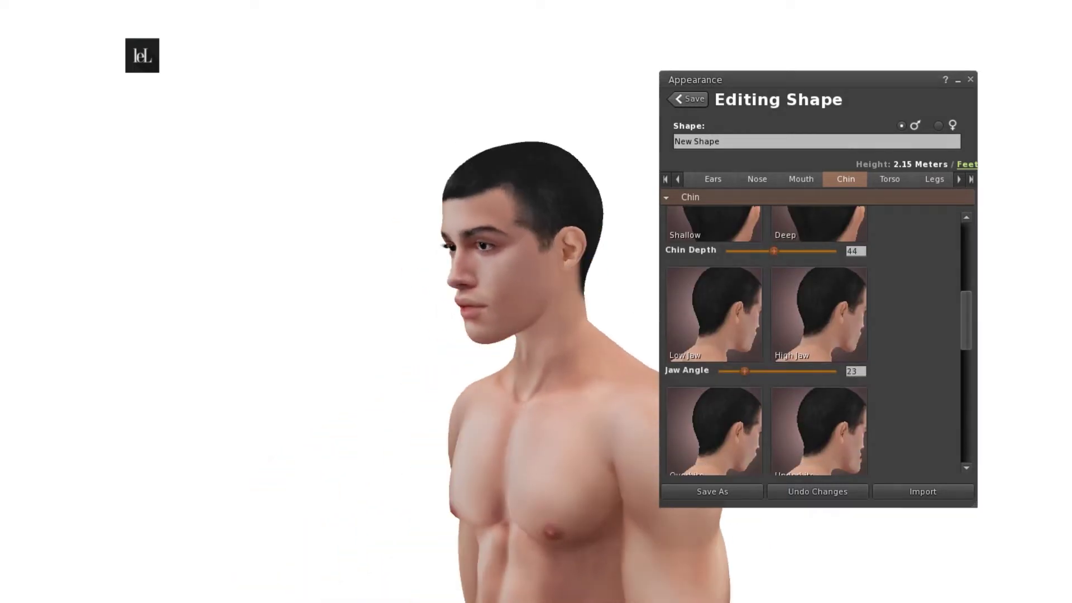
scroll(744, 418, down, 8)
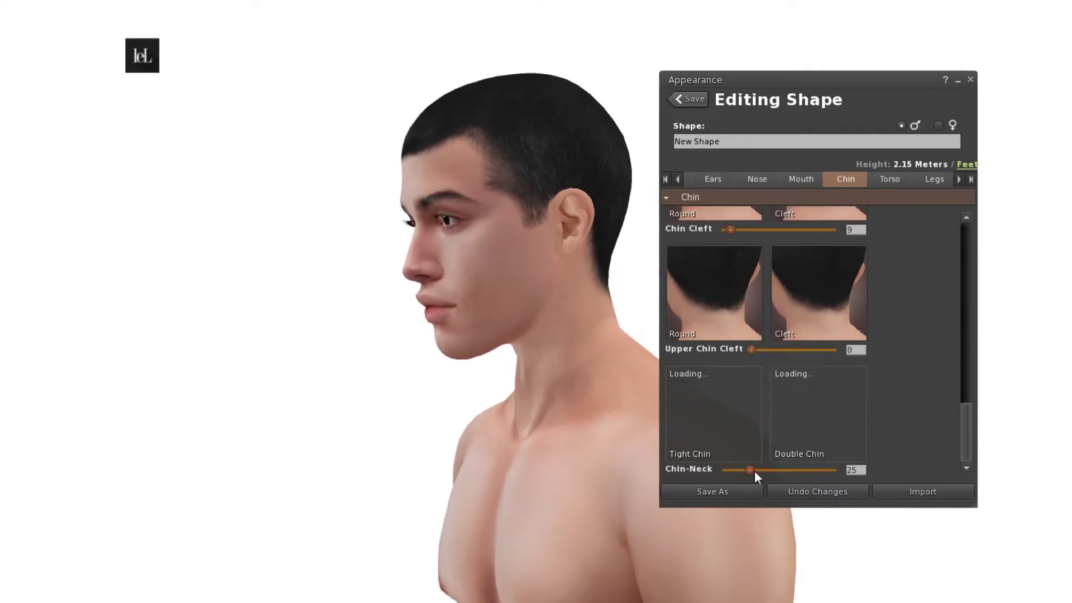
drag(754, 471, 741, 471)
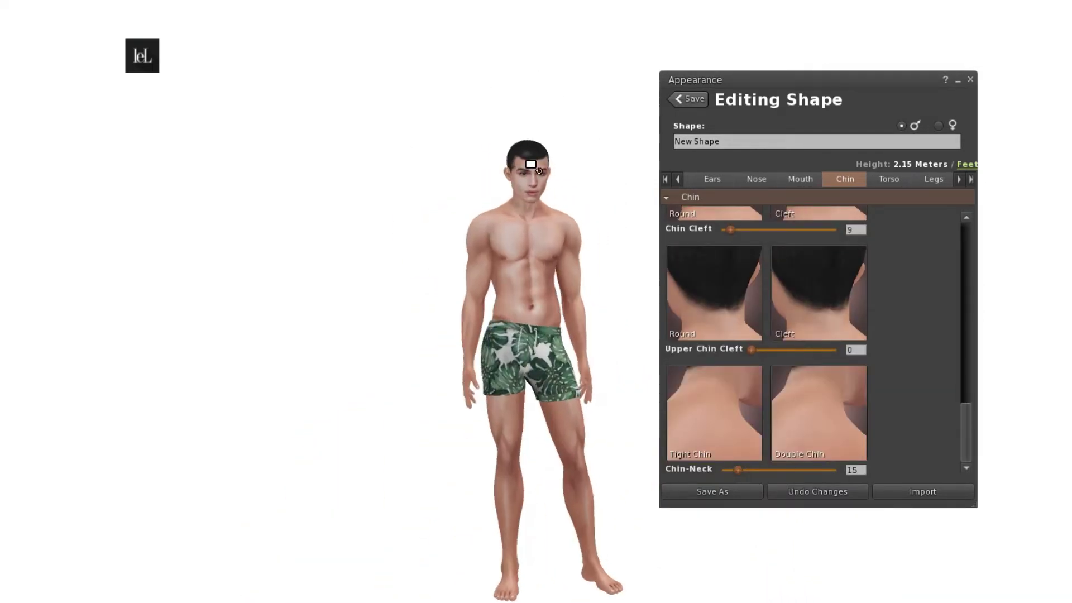
- Save the shape to the inventory as LeLutkaSkylerHWBoy and close the shape editor
alt+drag(530, 160, 530, 90)
click(693, 491)
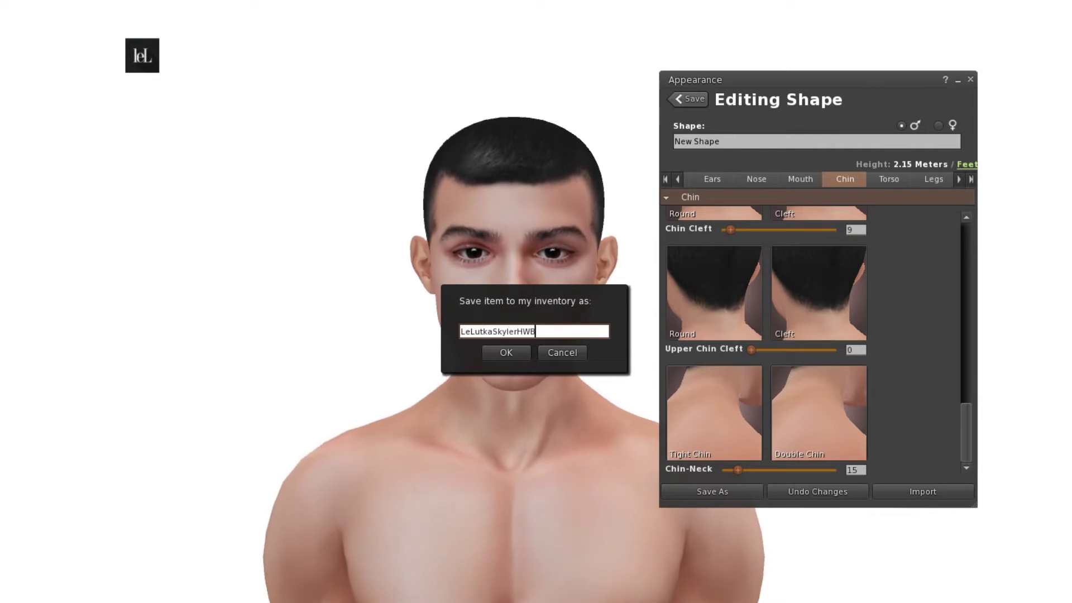
click(518, 350)
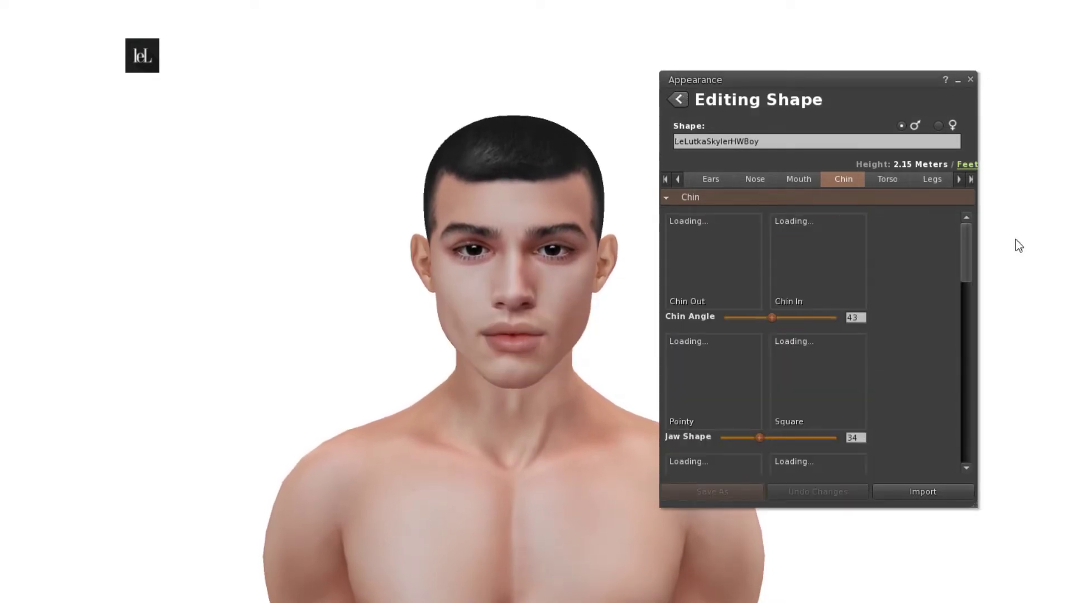
click(969, 80)
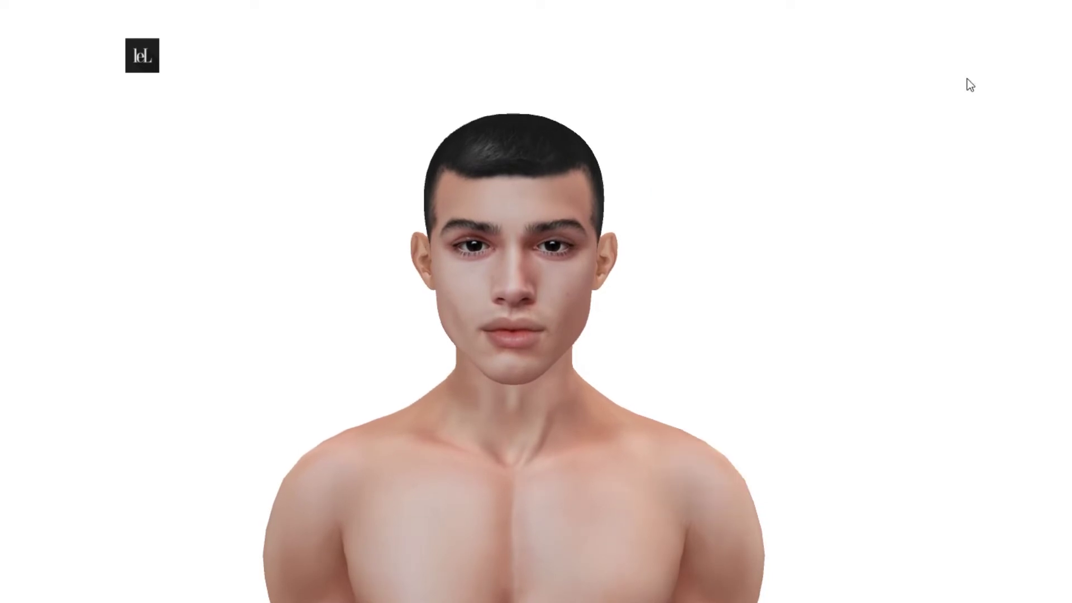
- Open the worn New Hair body part for editing from the inventory and close the inventory
key(ctrl+i)
right_click(200, 195)
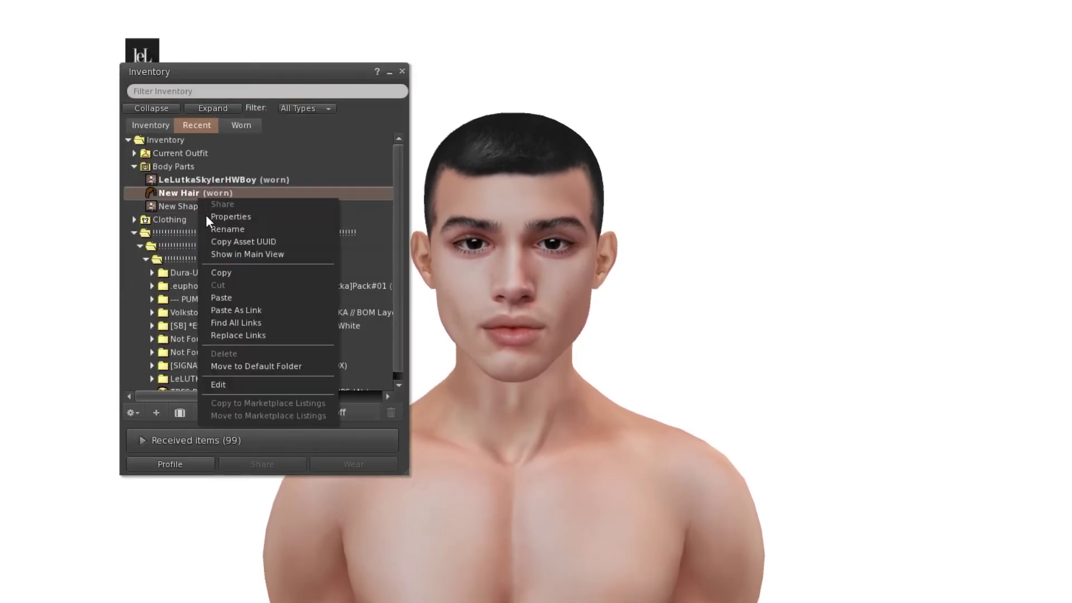
click(263, 384)
click(401, 71)
click(726, 233)
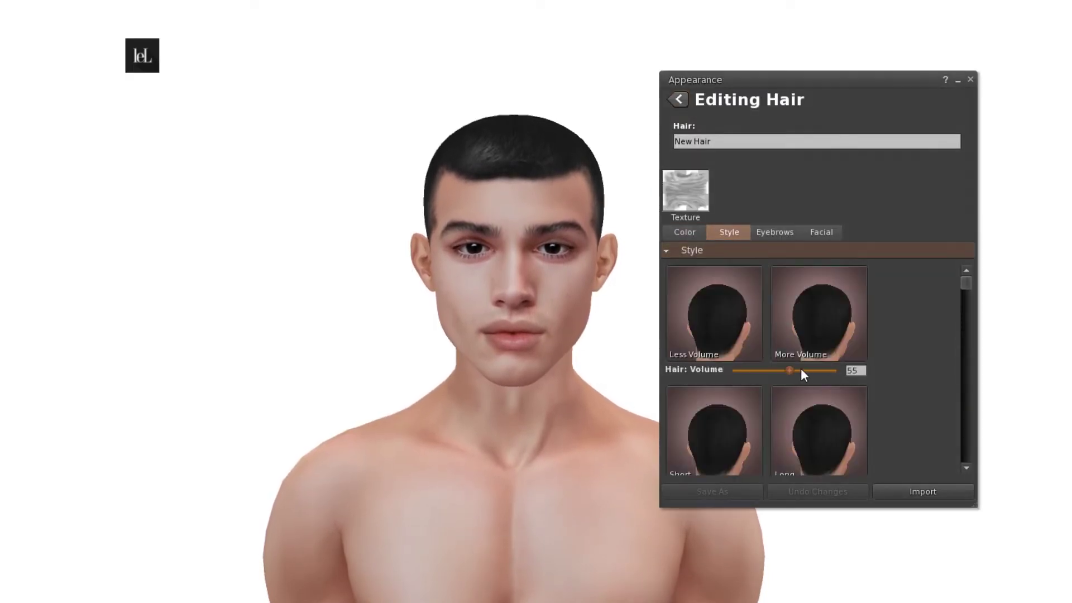
- Increase the Eyebrow Size and set the Eyebrow Density to 70
click(781, 231)
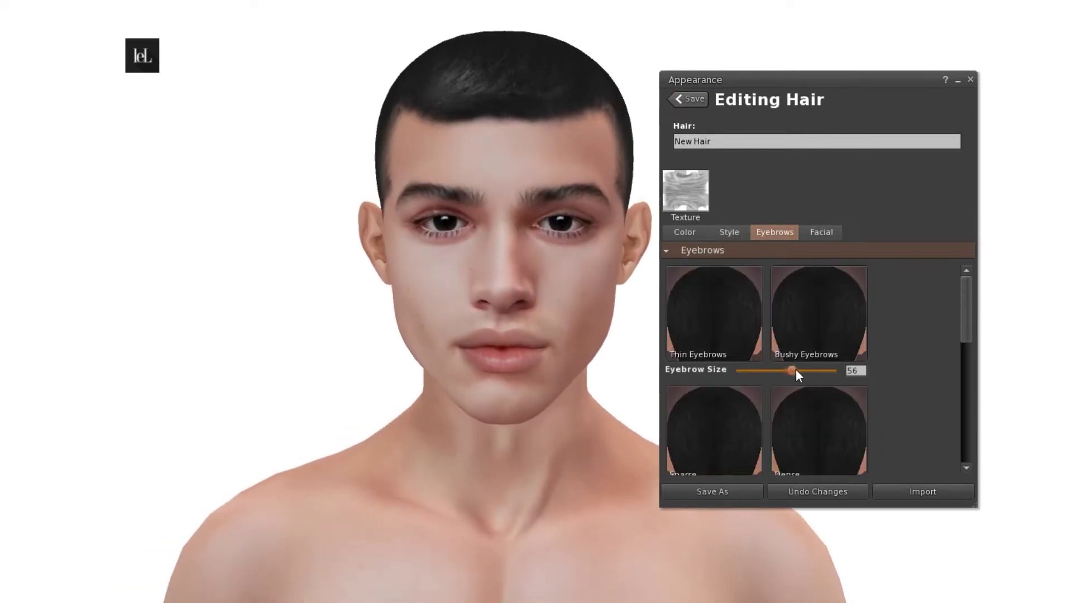
drag(796, 371, 803, 370)
scroll(801, 370, down, 5)
drag(800, 420, 810, 419)
drag(773, 78, 743, 57)
scroll(765, 273, down, 10)
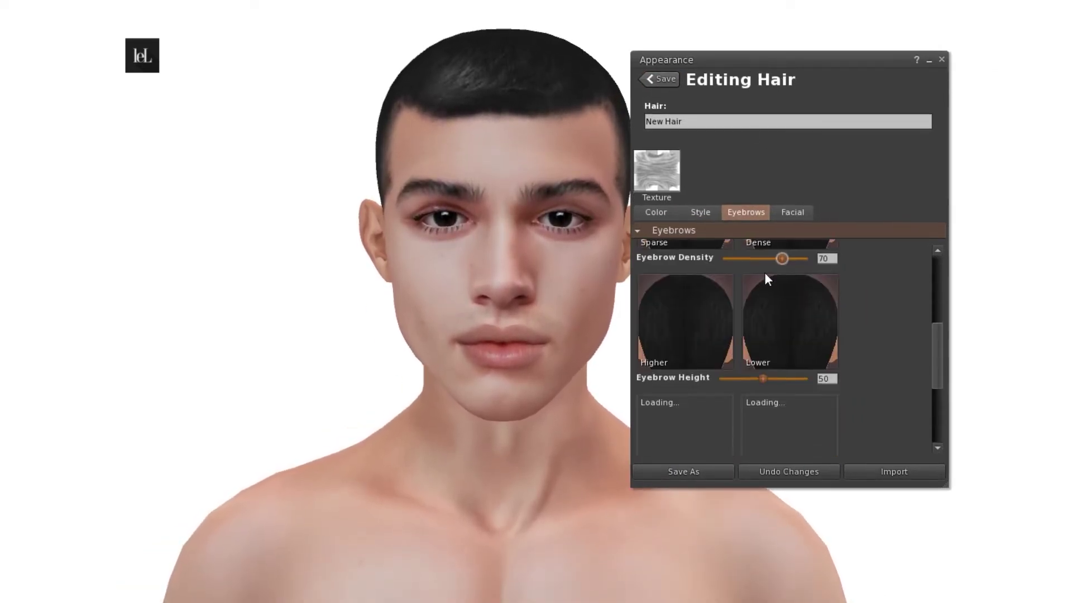
- Lower the eyebrows with Eyebrow Height, and shape them with Eyebrow Arc 42 and Eyebrow Points 24
scroll(765, 279, down, 2)
drag(763, 330, 785, 330)
scroll(785, 330, down, 4)
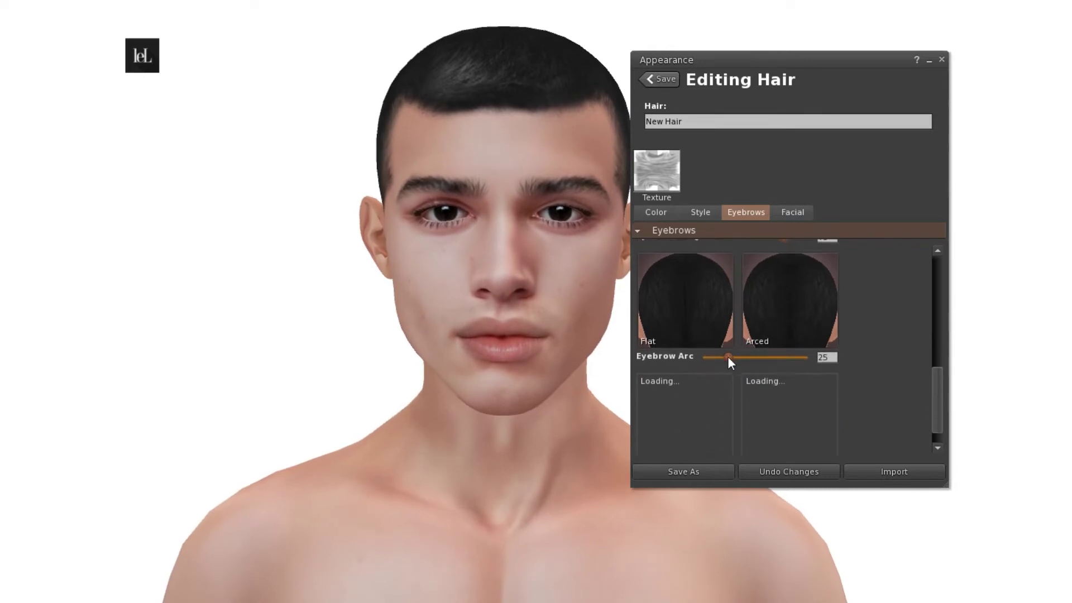
drag(728, 357, 747, 358)
scroll(746, 359, down, 2)
mouse_move(734, 449)
mouse_down()
mouse_move(718, 451)
mouse_move(739, 451)
mouse_up()
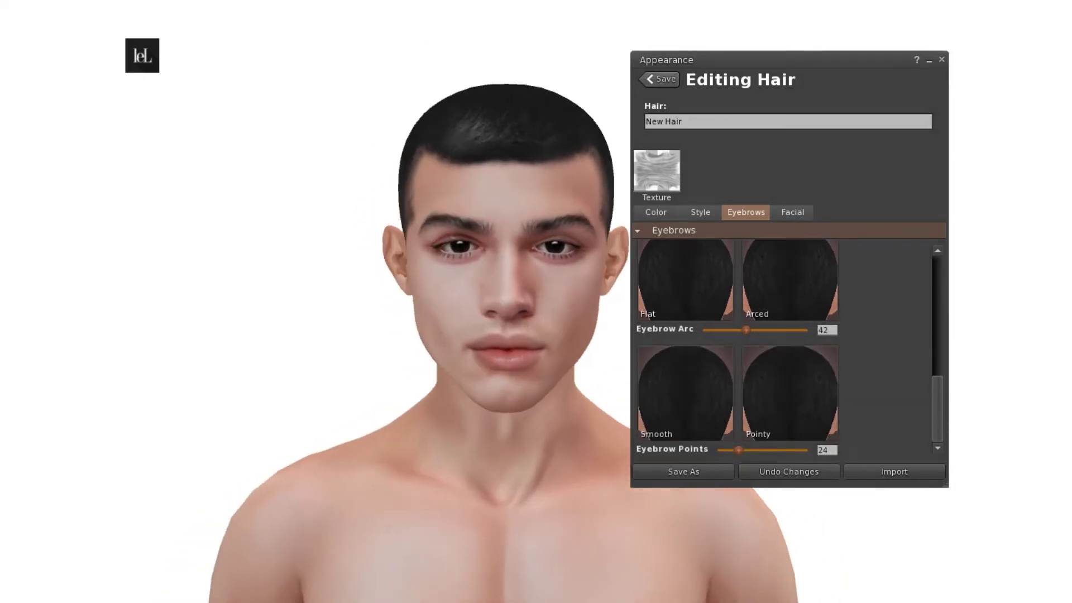
- Save the edited hair as a new named inventory item and close the hair editor
click(683, 472)
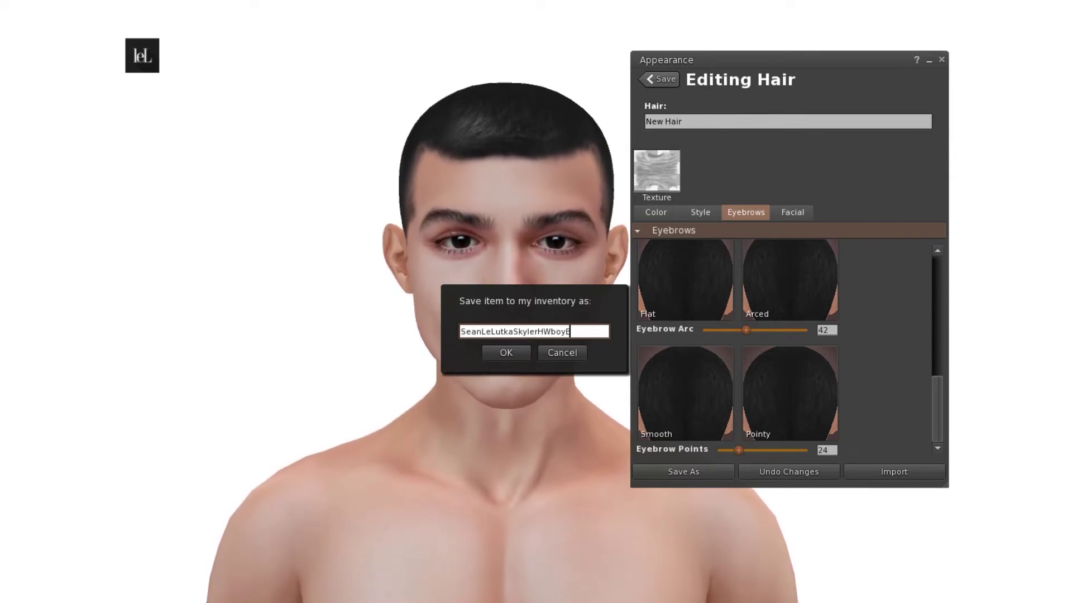
click(508, 353)
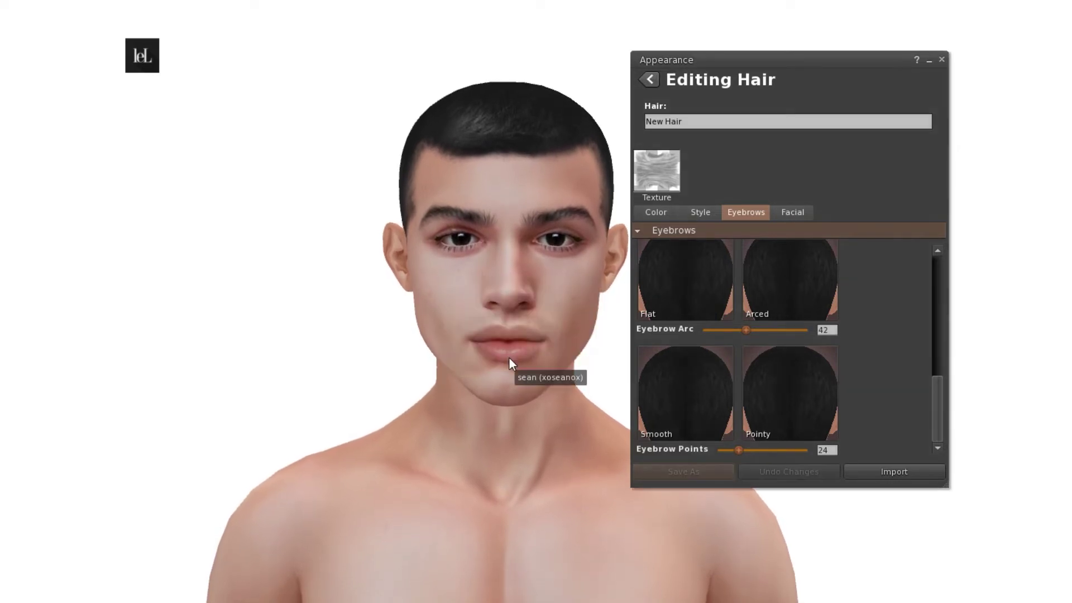
click(942, 58)
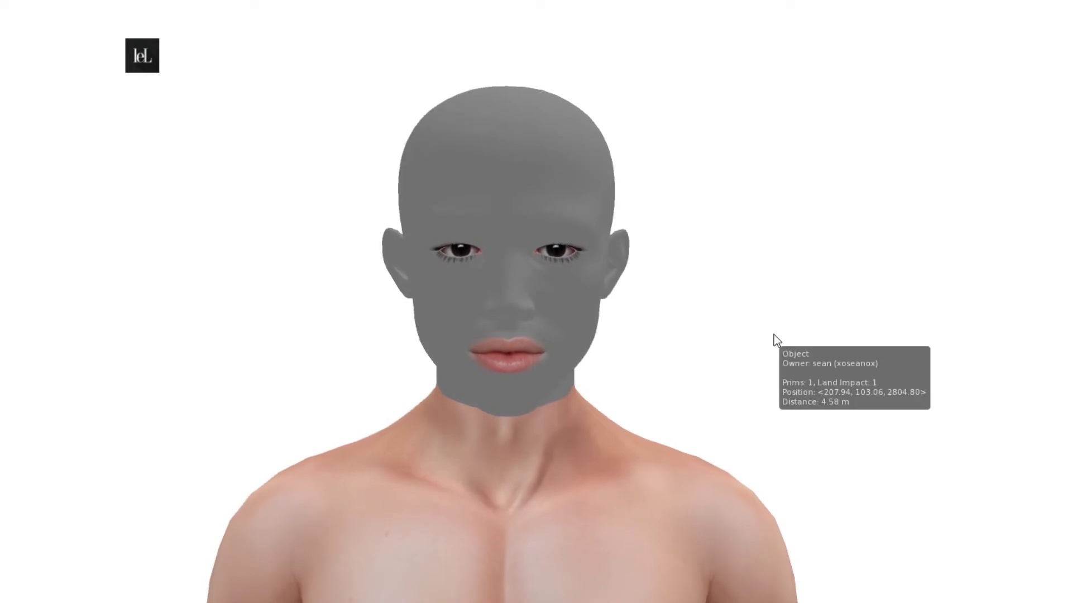
- Hide the Skyler head's built-in ears with the LeLUTKA head HUD
scroll(535, 326, down, 6)
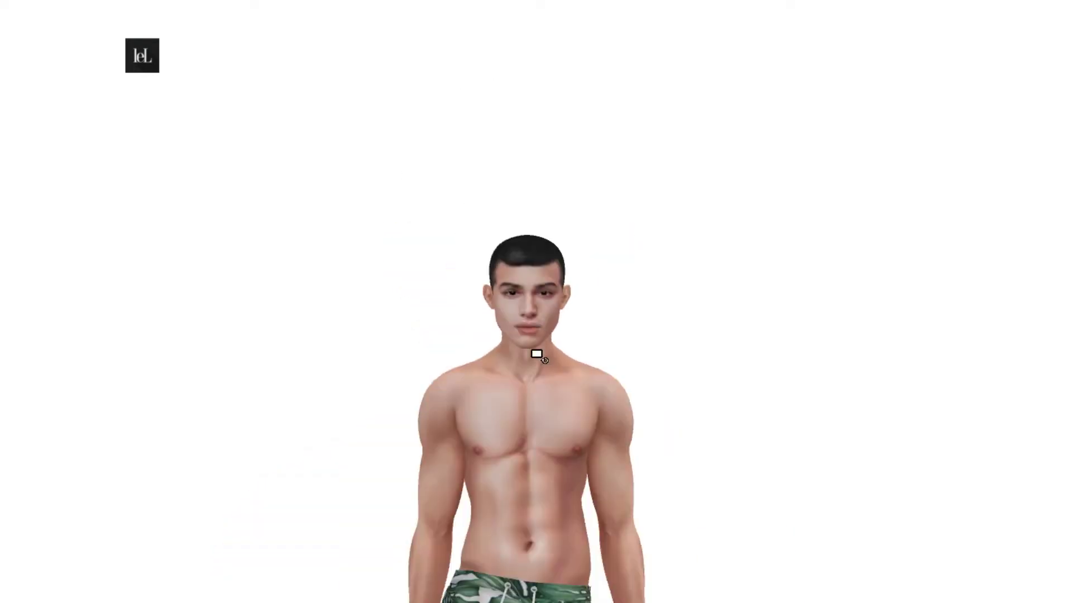
alt+drag(531, 316, 425, 316)
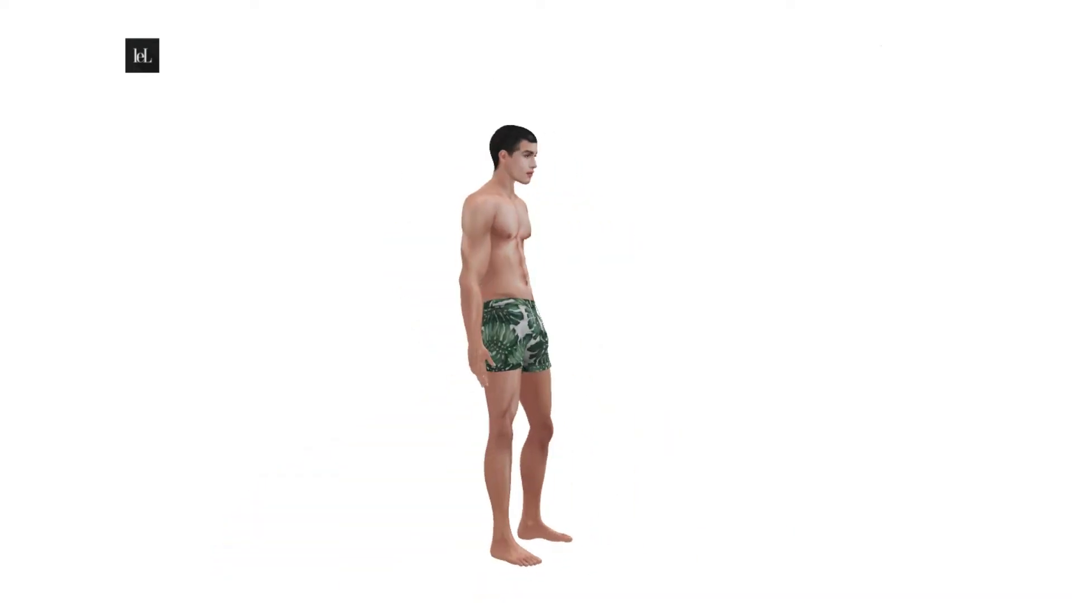
alt+drag(528, 160, 614, 78)
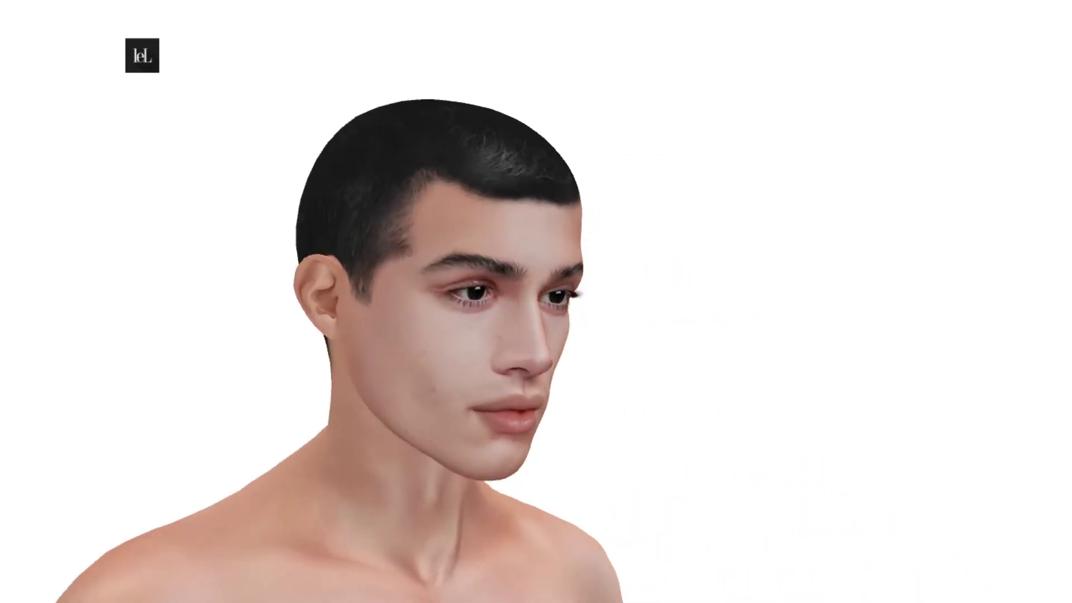
alt+drag(615, 332, 497, 285)
click(137, 65)
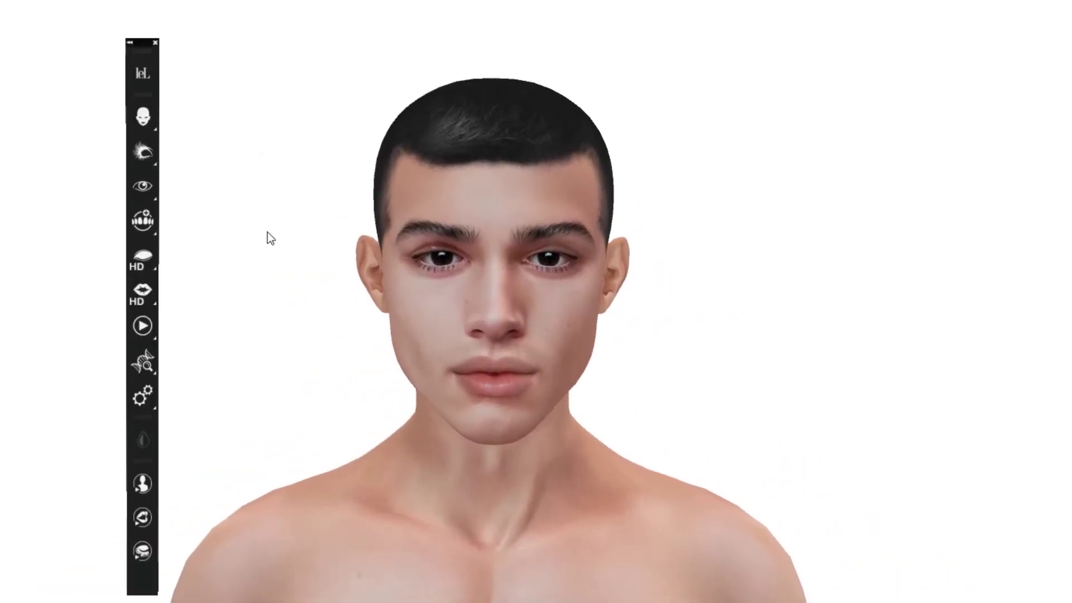
click(143, 362)
click(236, 116)
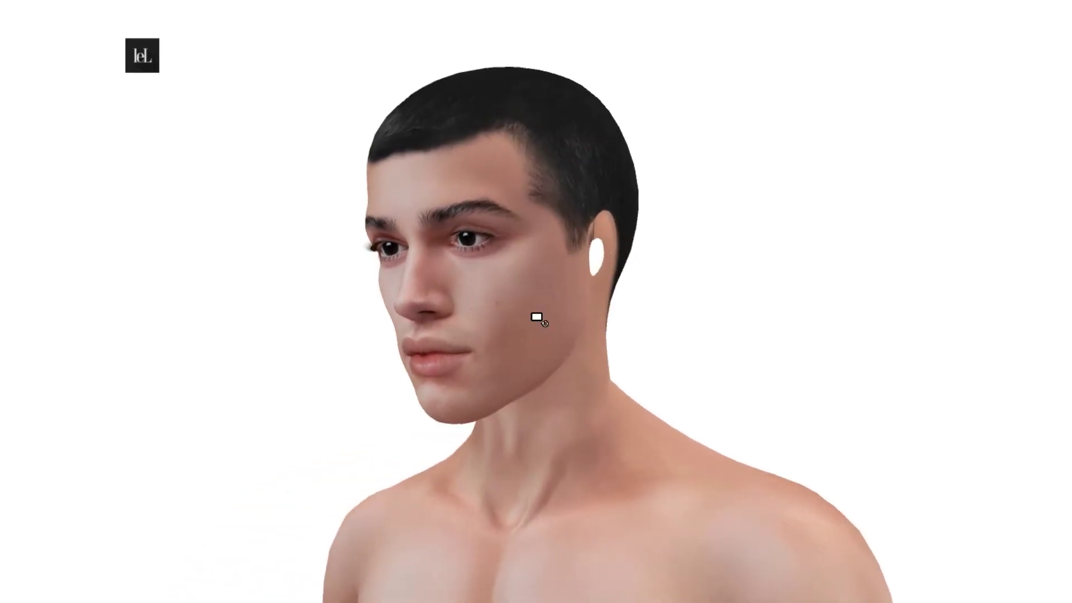
- Wear the right and left PUMEC Last Pioneer mesh ears together with their HUD from the inventory
alt+drag(536, 310, 511, 417)
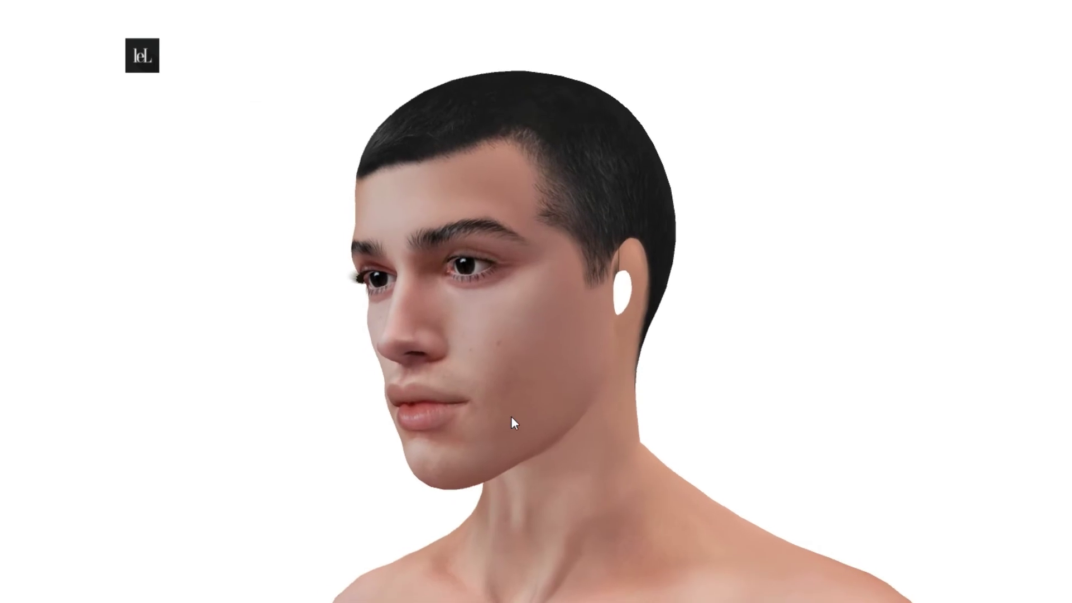
key(ctrl+i)
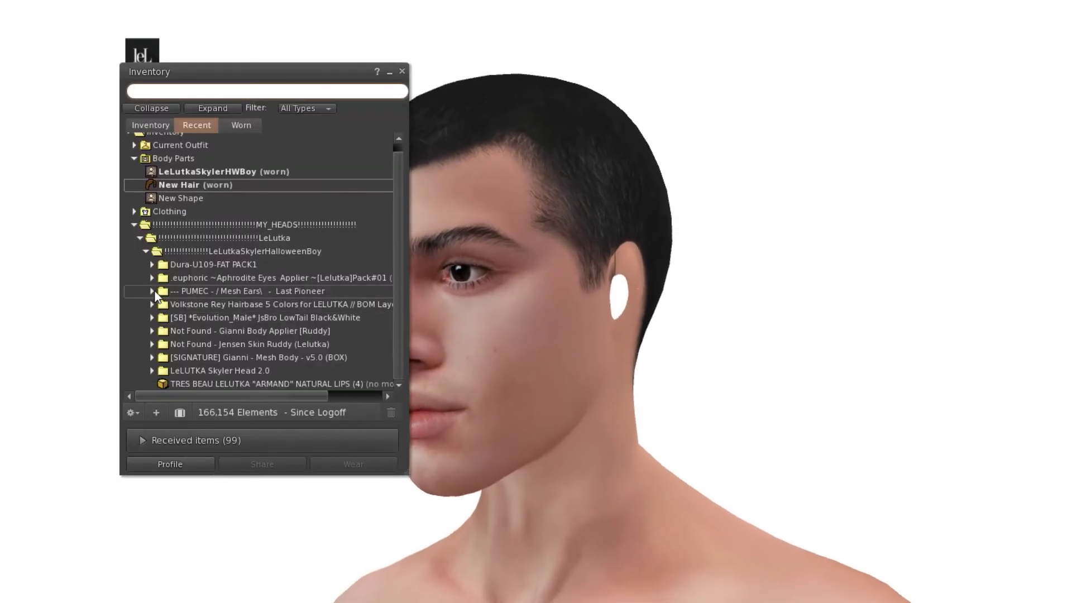
click(153, 290)
click(259, 355)
ctrl+click(268, 369)
ctrl+click(296, 305)
right_click(297, 307)
click(320, 519)
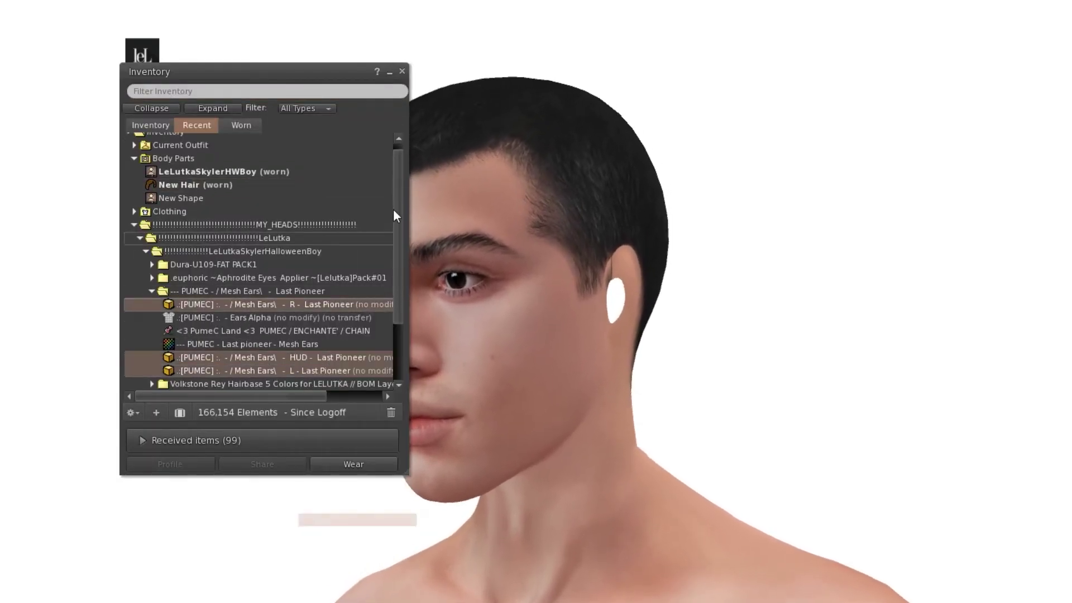
key(ctrl+i)
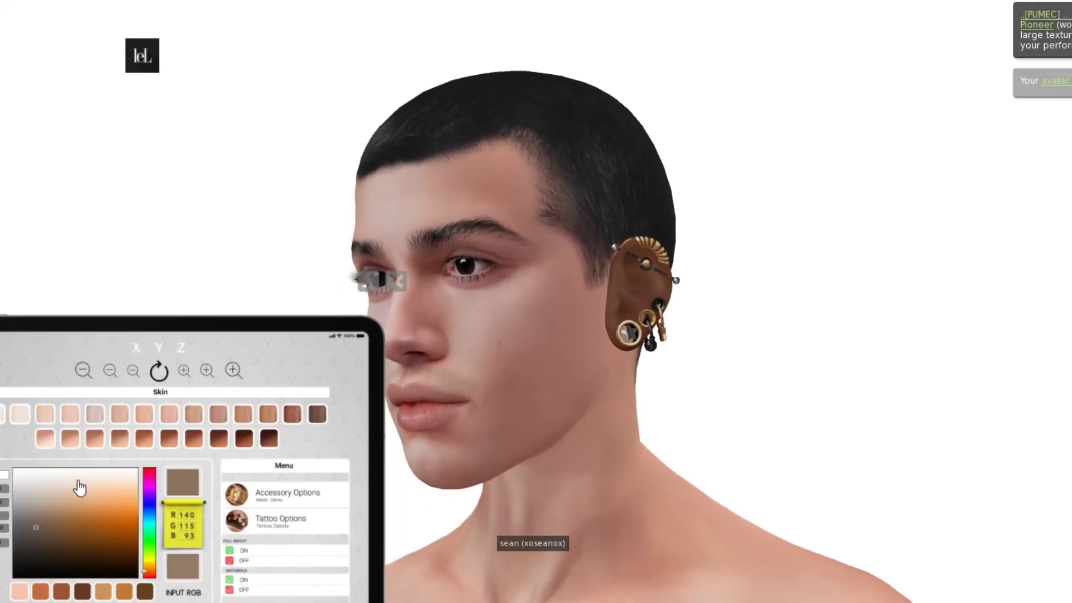
- Tint the mesh ears' skin to RGB 232, 200, 200 to match the head
click(89, 470)
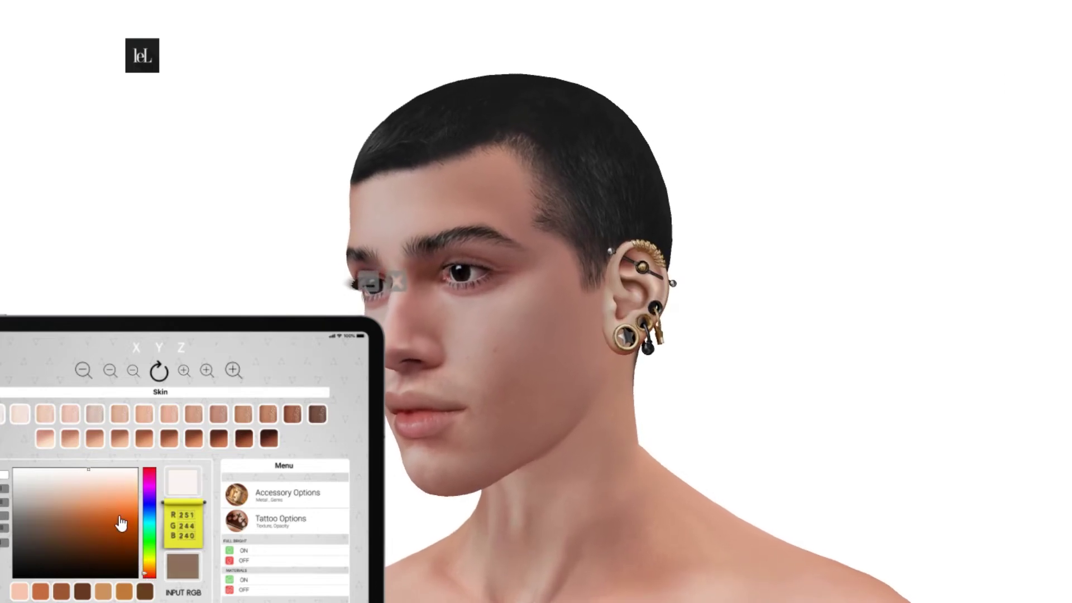
click(60, 475)
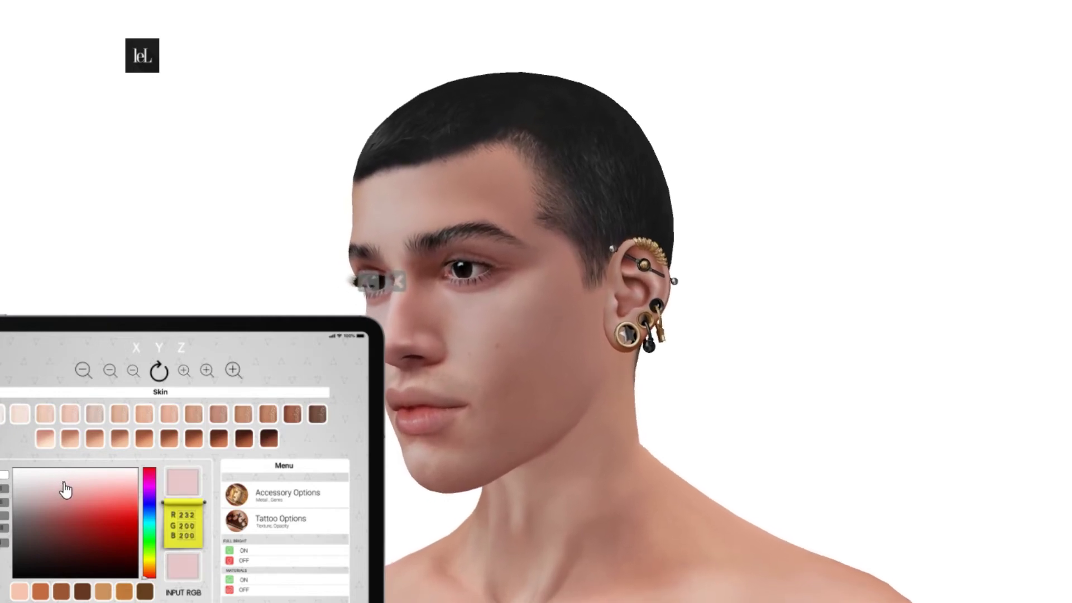
- Edit the PUMEC ear HUD's position so the whole HUD sits inside the view
right_click(172, 337)
click(198, 391)
drag(207, 433, 207, 341)
drag(244, 377, 342, 378)
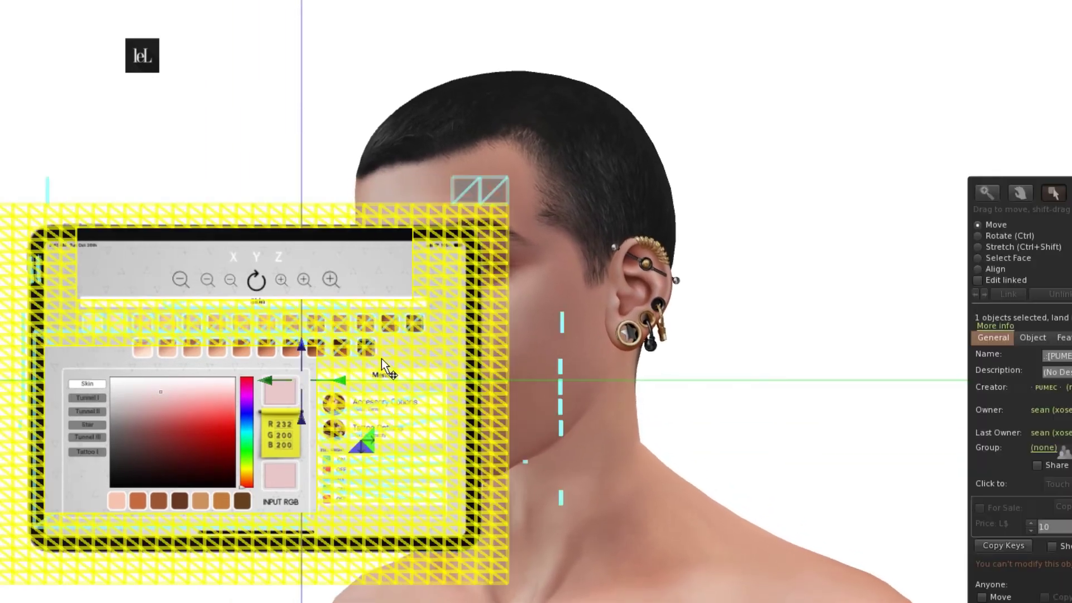
key(Escape)
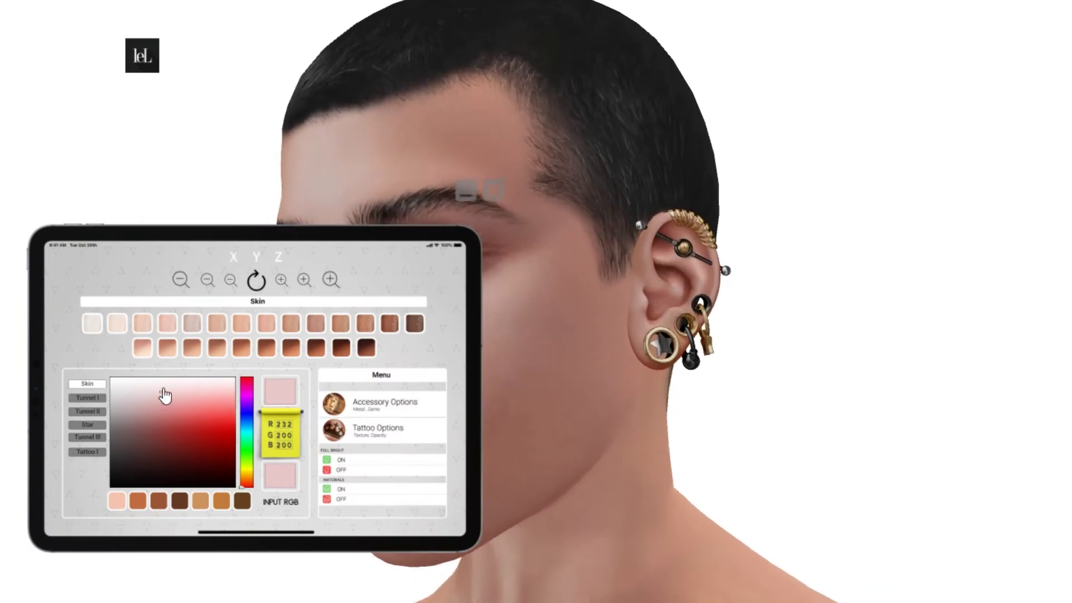
- Refine the ear skin tint to RGB 236, 210, 210 and recolor the ear accessories in dark and silver metals
mouse_move(561, 323)
ctrl+alt+mouse_down()
mouse_move(838, 323)
mouse_move(562, 323)
ctrl+alt+mouse_up()
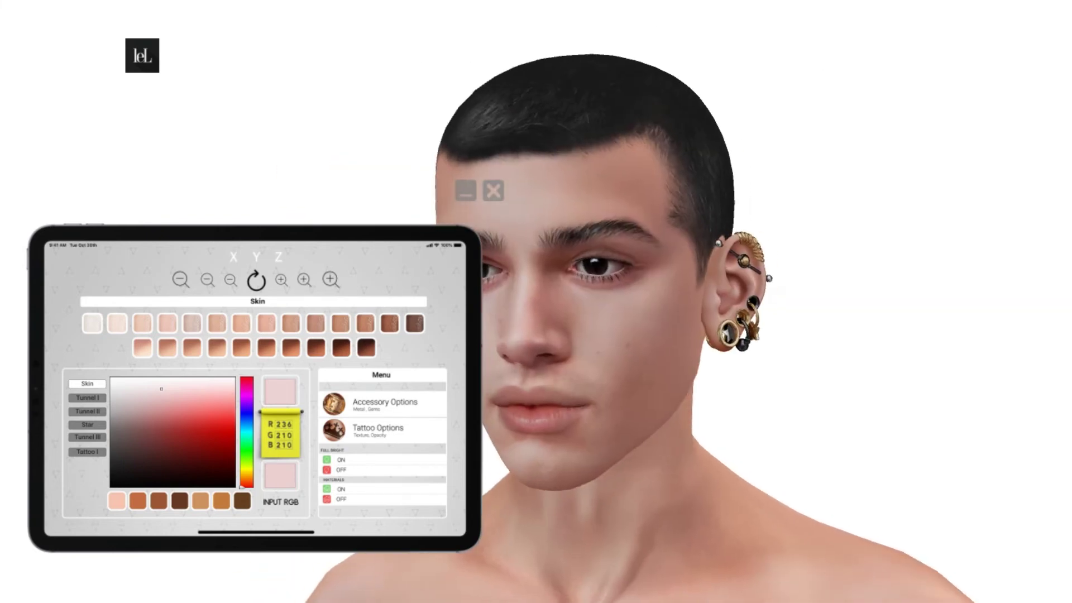
click(369, 416)
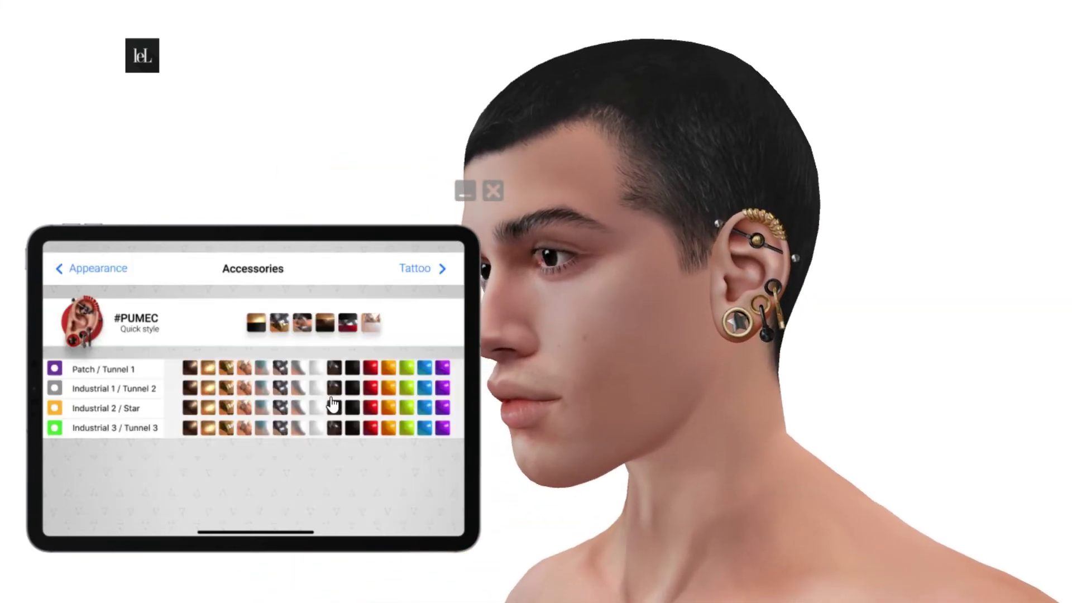
click(281, 388)
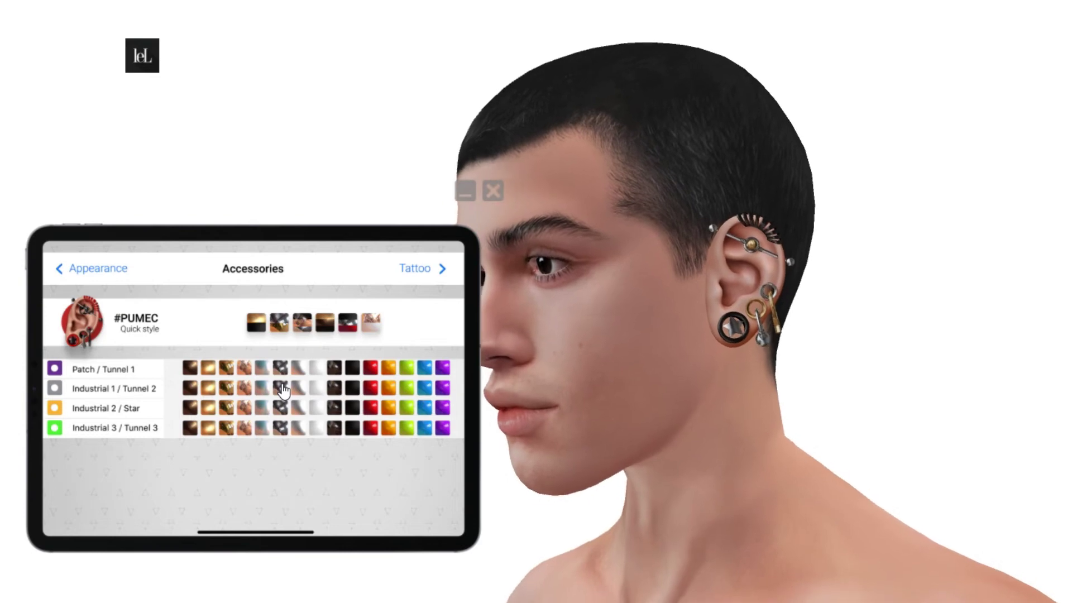
click(335, 427)
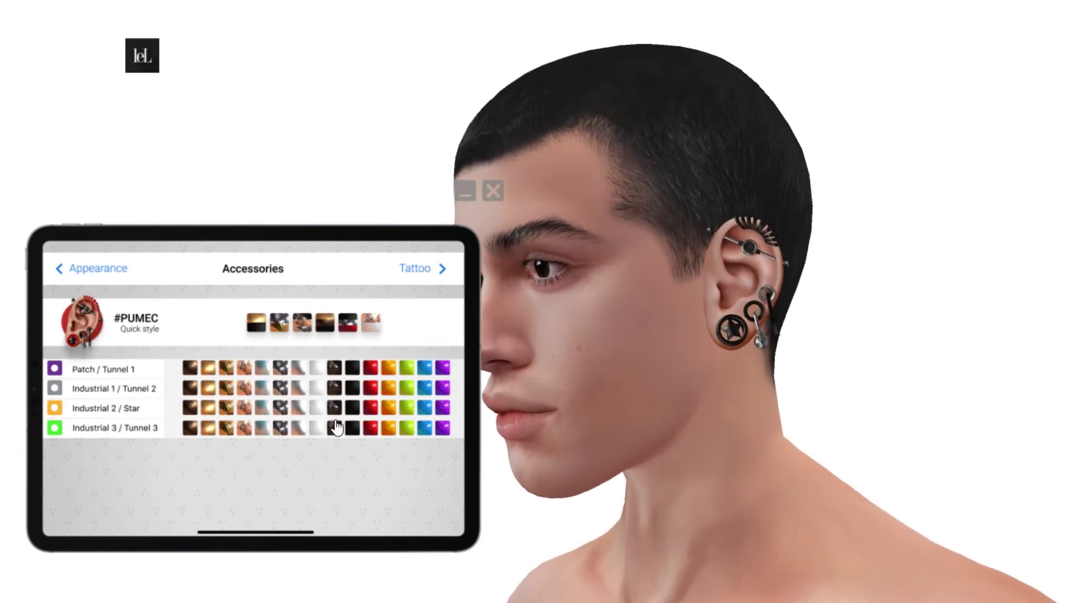
- Apply the dotted upper tattoo, the fourth design, to the mesh ears
click(415, 270)
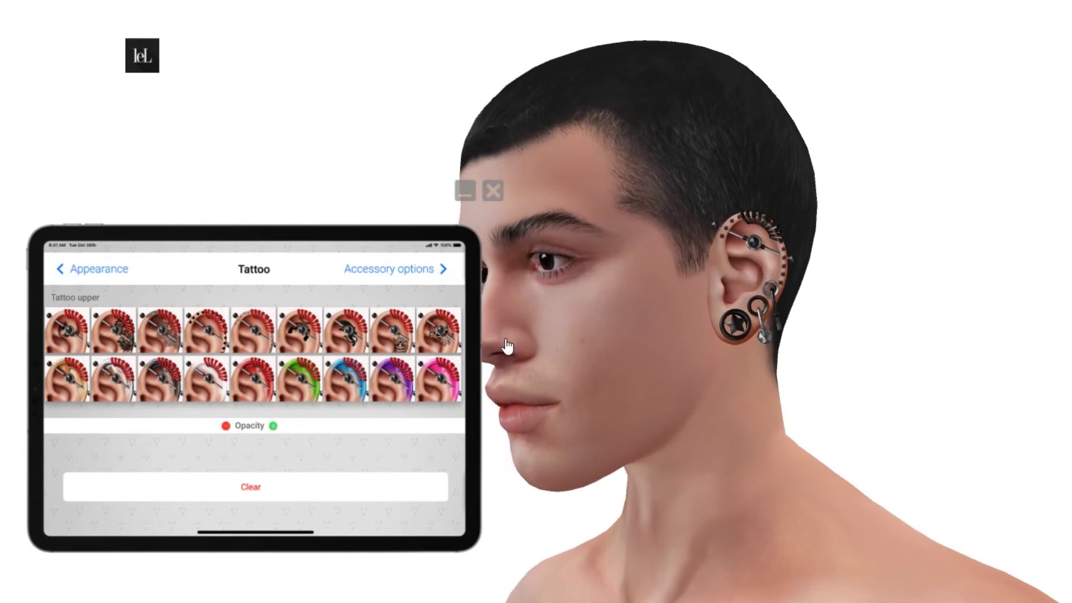
click(223, 339)
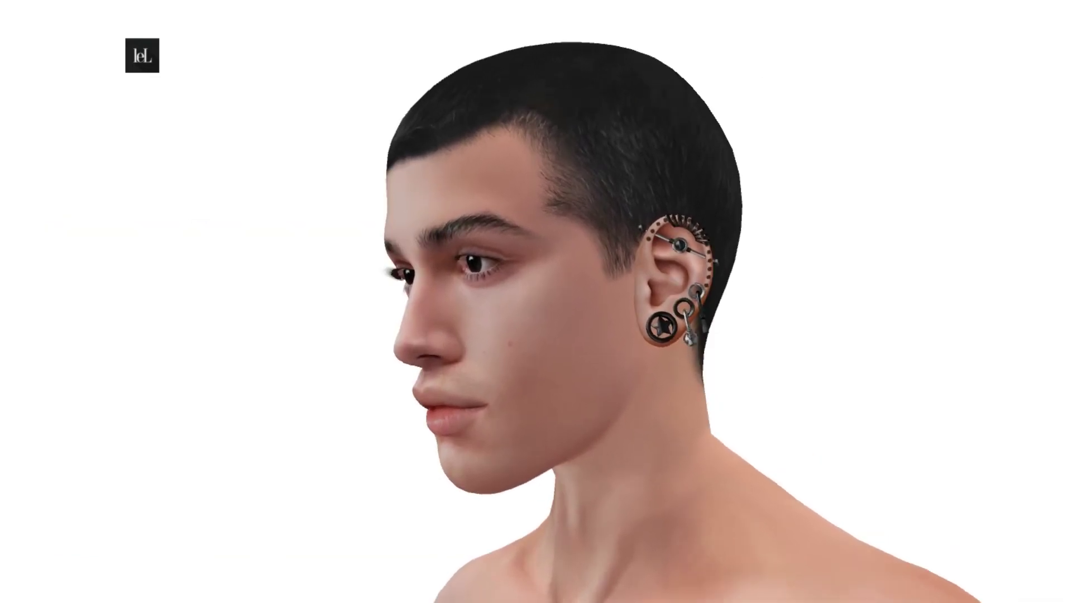
- Edit the worn PUMEC mesh ear and adjust its position against the side of the head
right_click(679, 274)
click(732, 280)
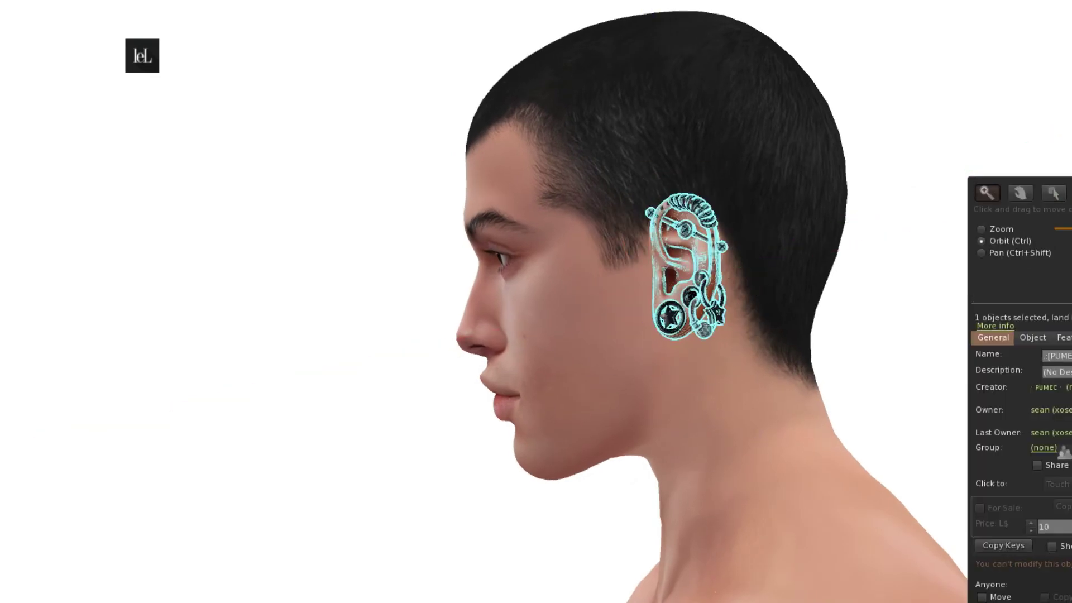
alt+drag(549, 309, 720, 309)
drag(621, 297, 614, 297)
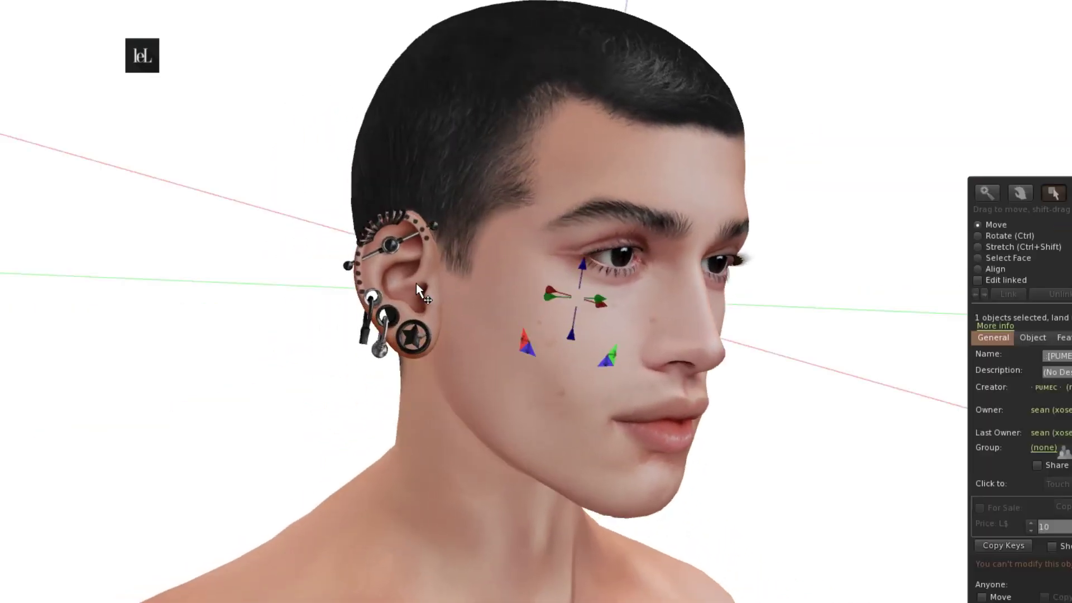